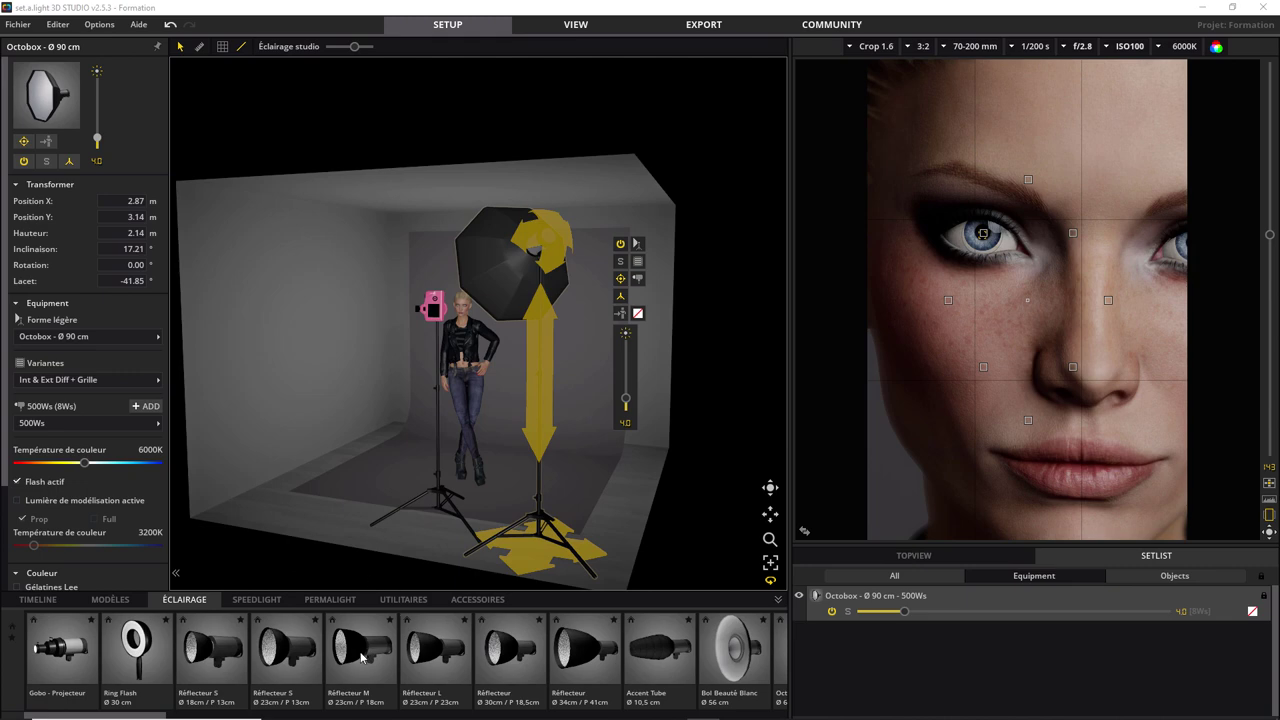
# Step: Add a Réflecteur M light at power 3.0 and place it left of the model
pyautogui.moveTo(362, 656); pyautogui.dragTo(338, 502)
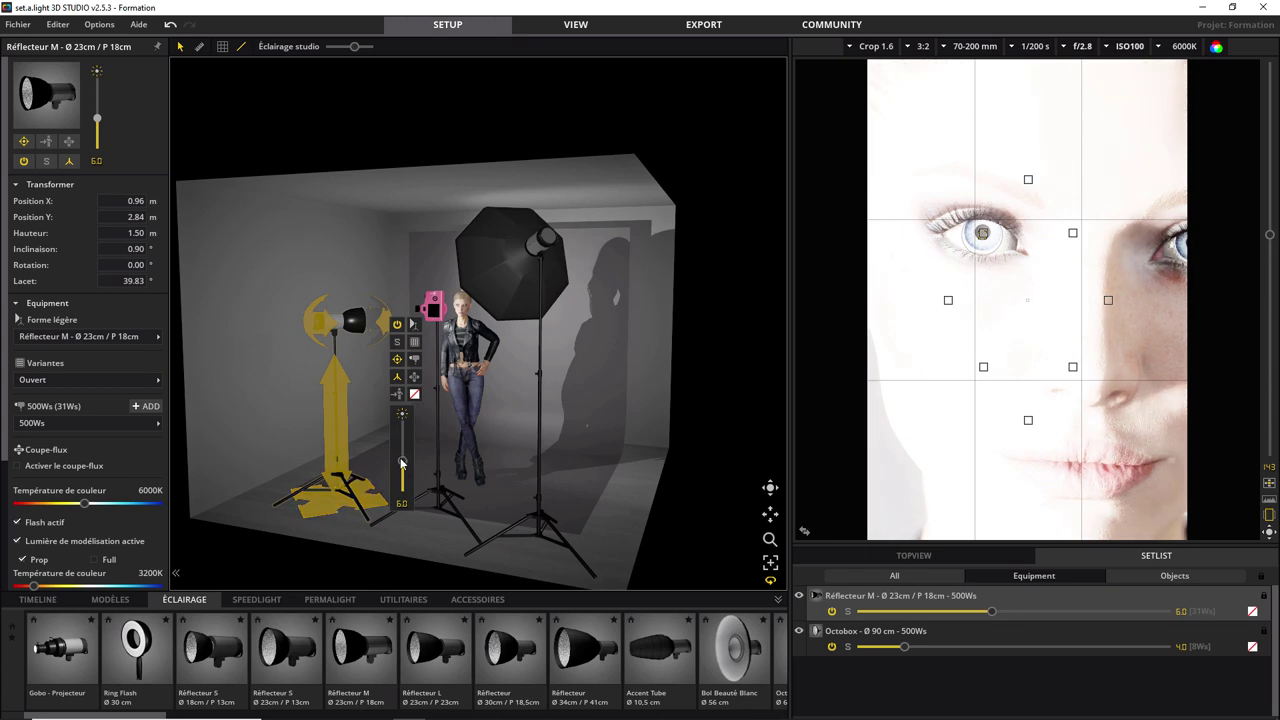
pyautogui.moveTo(401, 462); pyautogui.dragTo(401, 490)
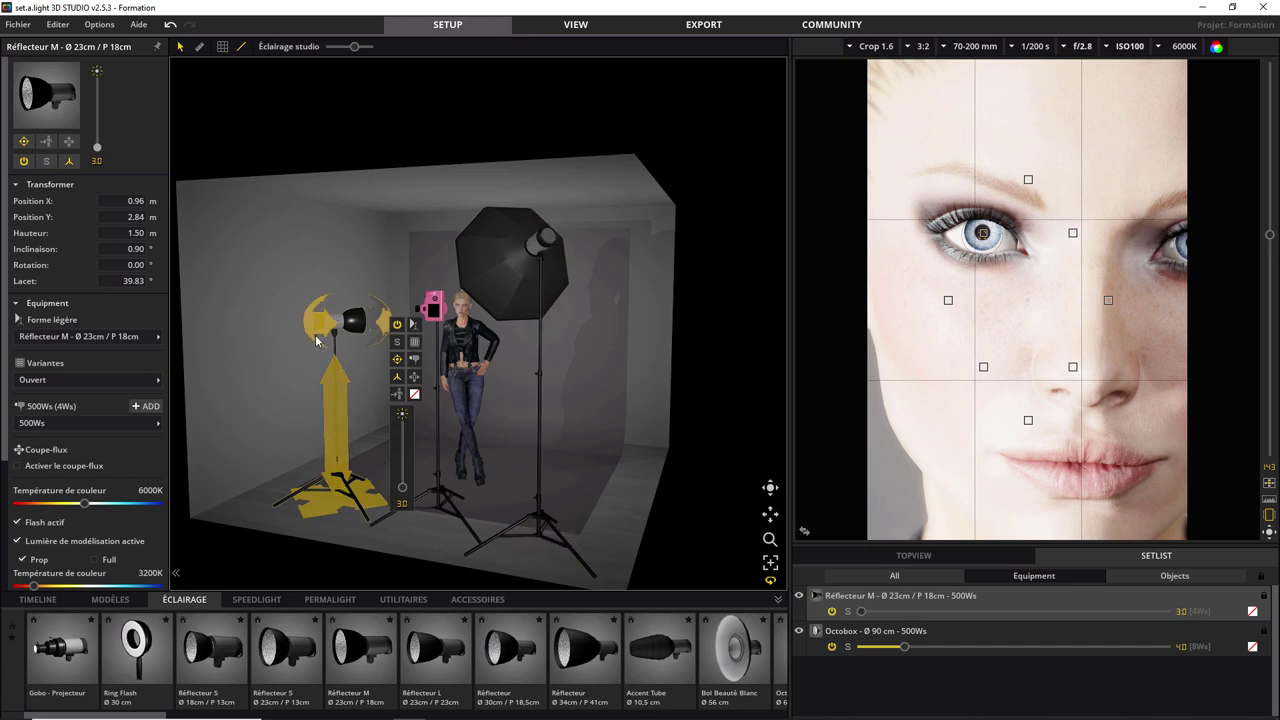
pyautogui.moveTo(336, 495); pyautogui.dragTo(281, 510)
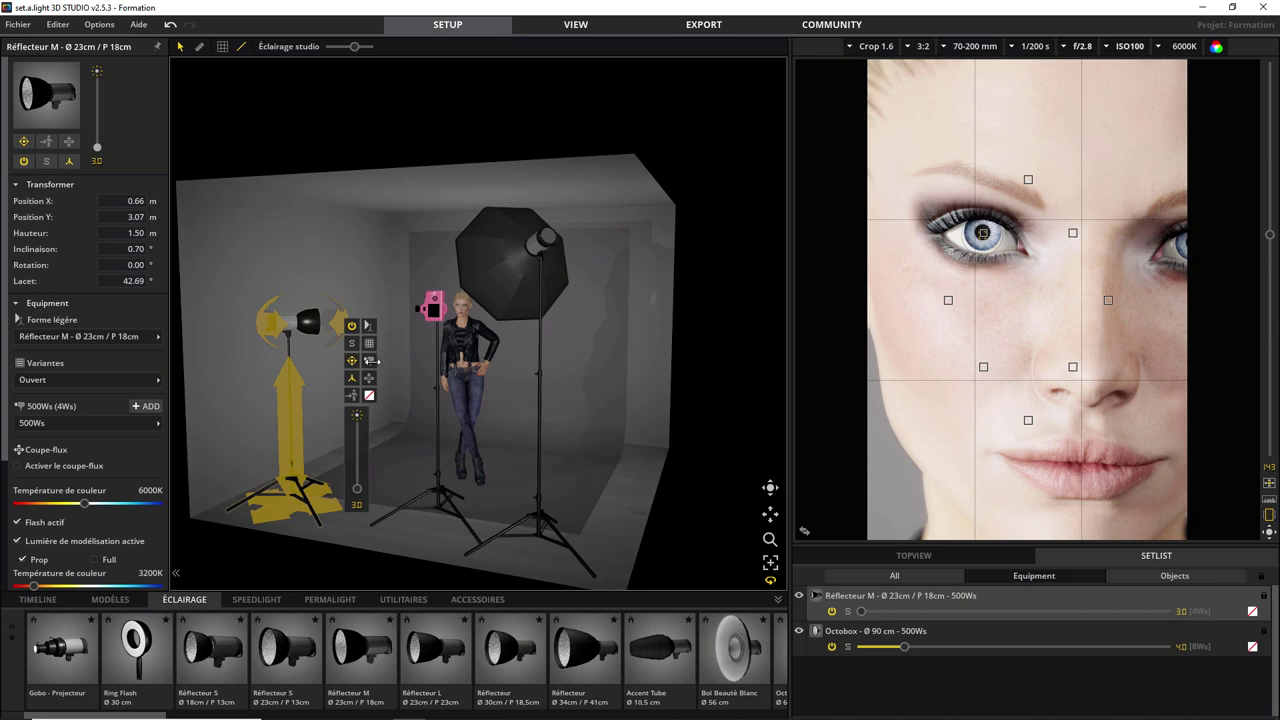
# Step: Reposition the reflector to 1.99 m height with a 1.00° tilt toward the model
pyautogui.moveTo(282, 496)
pyautogui.mouseDown()
pyautogui.moveTo(328, 510)
pyautogui.moveTo(299, 481)
pyautogui.moveTo(299, 326)
pyautogui.moveTo(300, 360)
pyautogui.mouseUp()
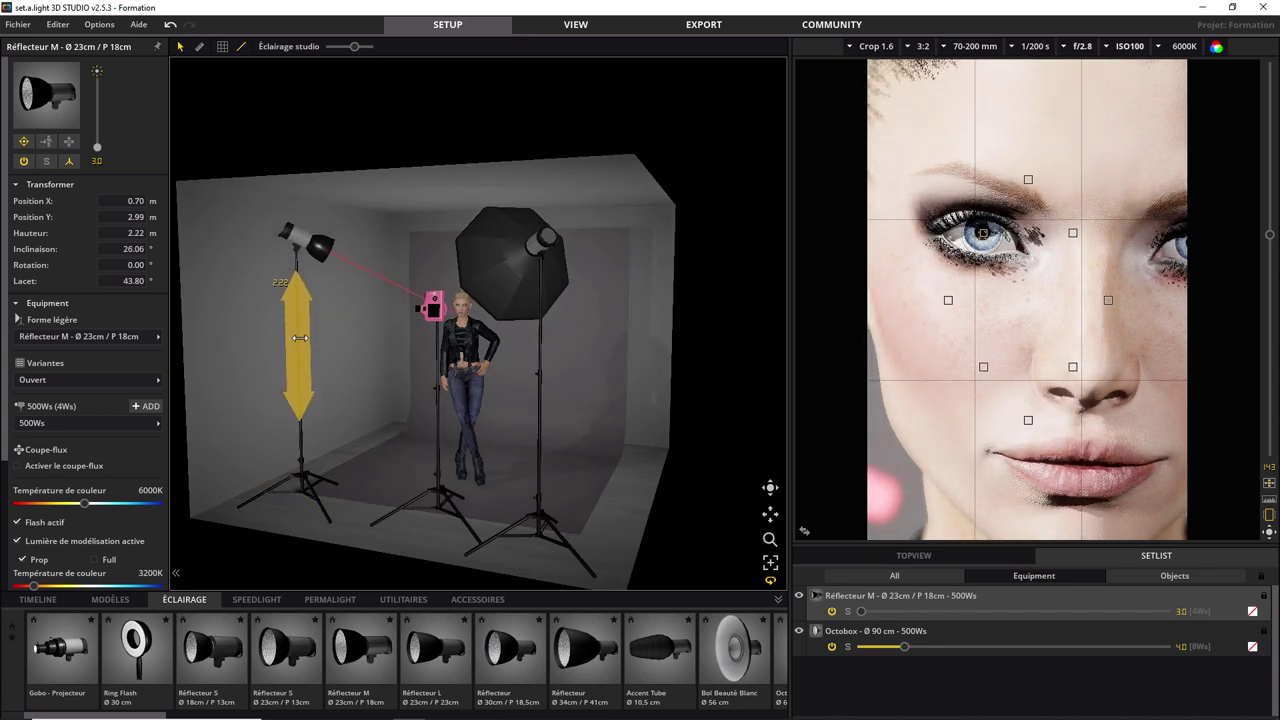
pyautogui.moveTo(272, 249)
pyautogui.mouseDown()
pyautogui.moveTo(253, 270)
pyautogui.moveTo(243, 329)
pyautogui.mouseUp()
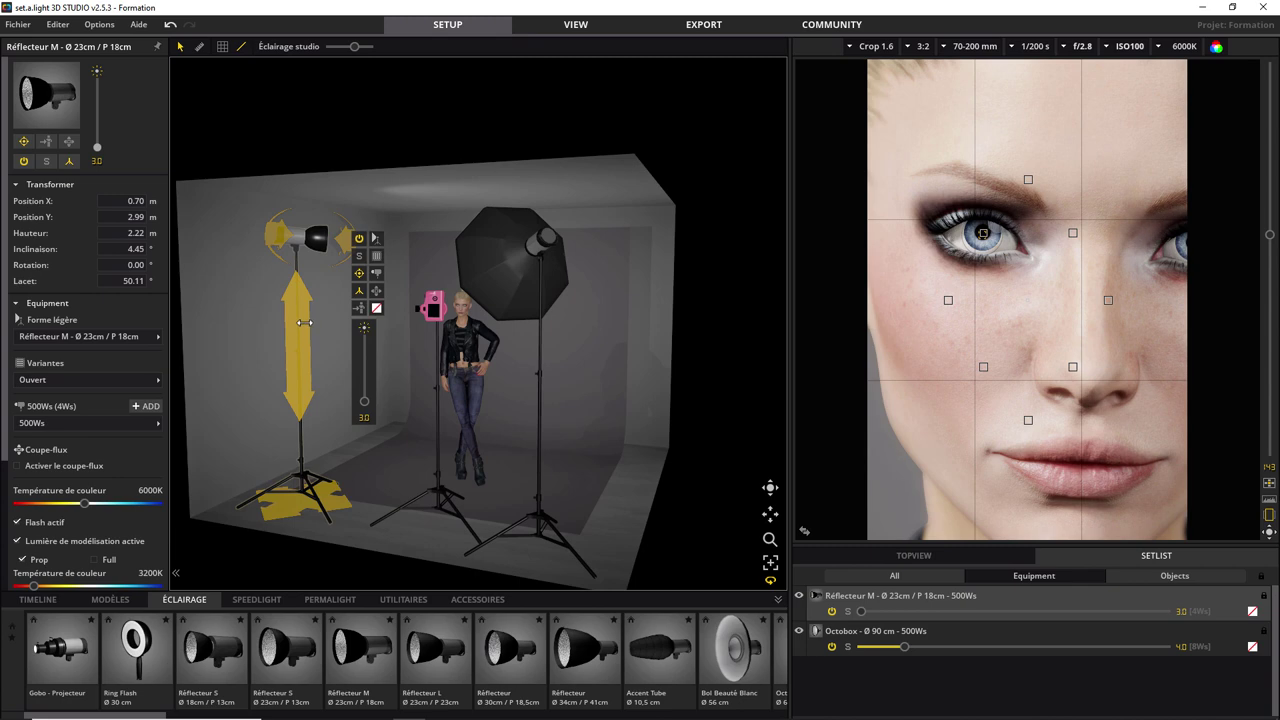
pyautogui.moveTo(300, 323)
pyautogui.mouseDown()
pyautogui.moveTo(297, 377)
pyautogui.moveTo(298, 350)
pyautogui.mouseUp()
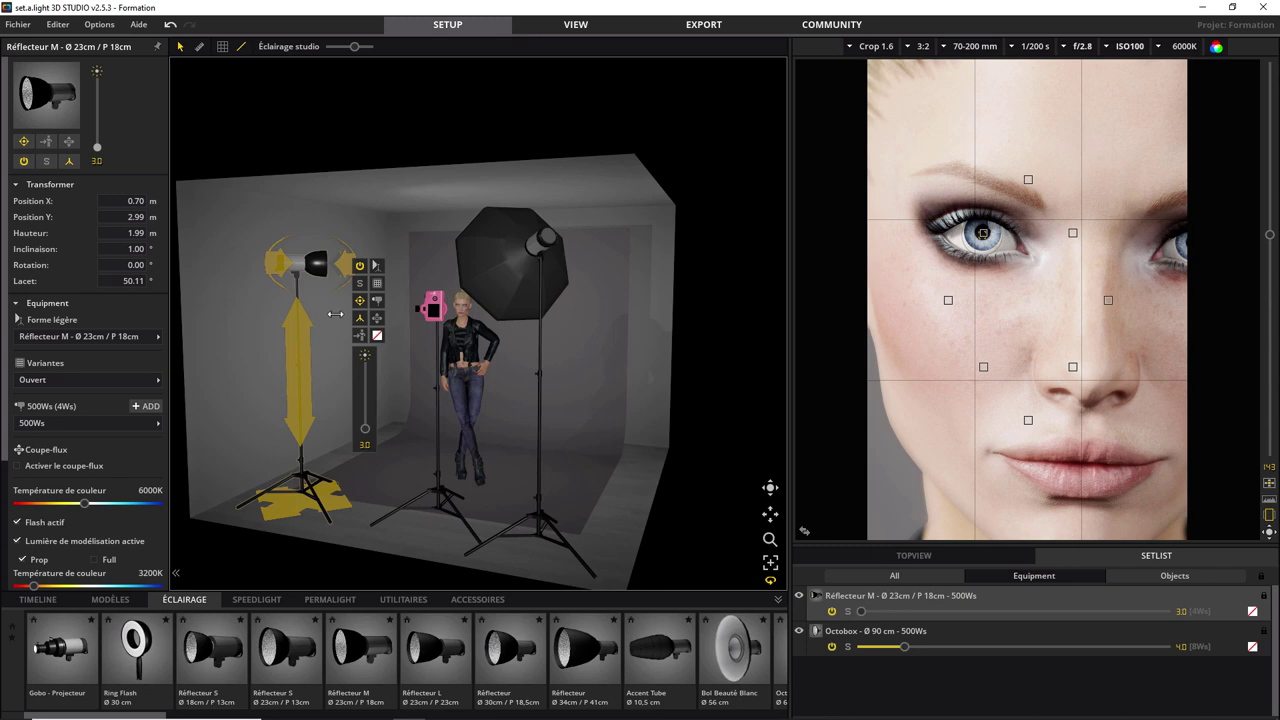
# Step: Switch the reflector off and back on, then bring up the light-modifier library
pyautogui.click(359, 266)
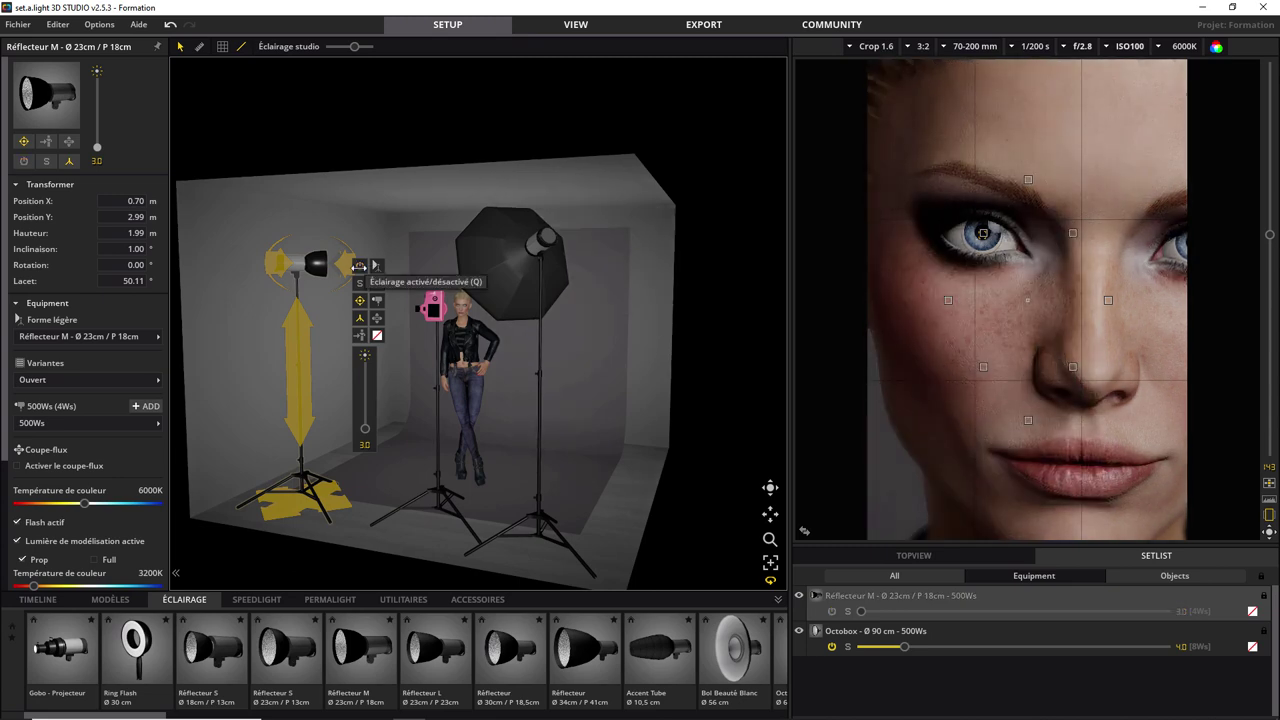
pyautogui.click(359, 266)
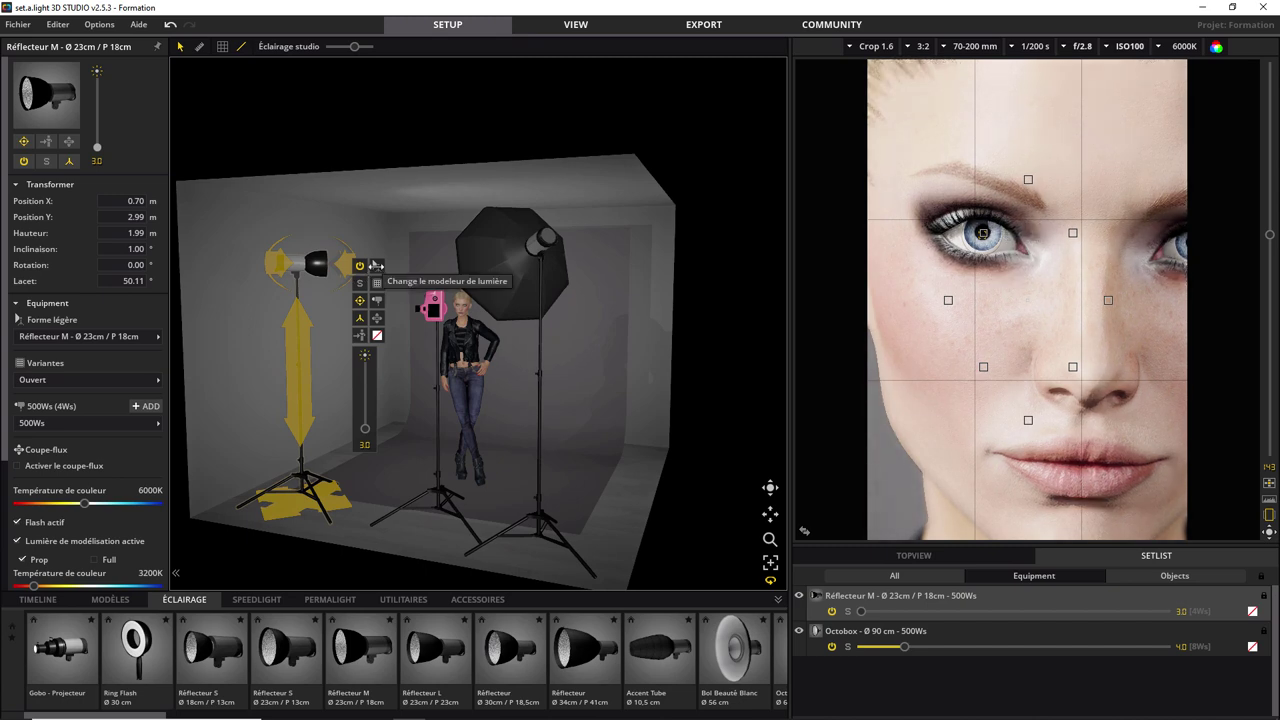
pyautogui.click(376, 265)
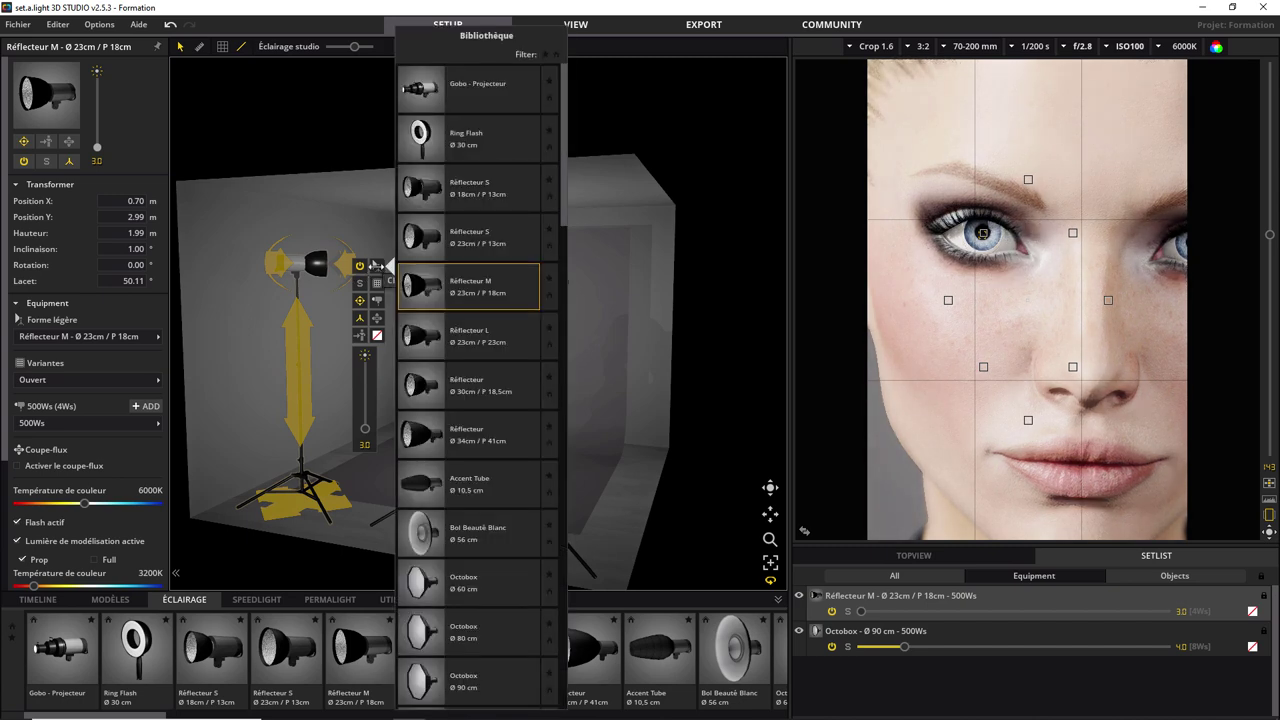
# Step: Swap the reflector dish for the Parapluie Trans. Ø 125 cm umbrella and close the library
pyautogui.moveTo(564, 211); pyautogui.dragTo(537, 428)
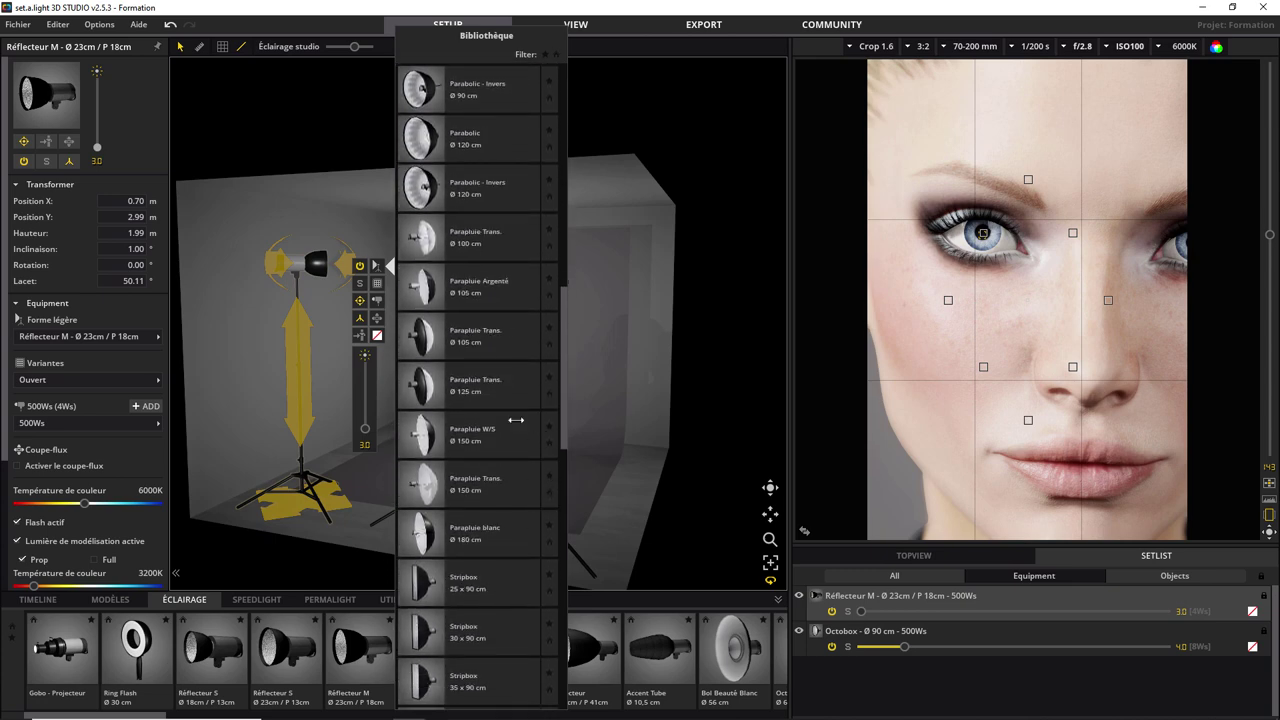
pyautogui.click(467, 383)
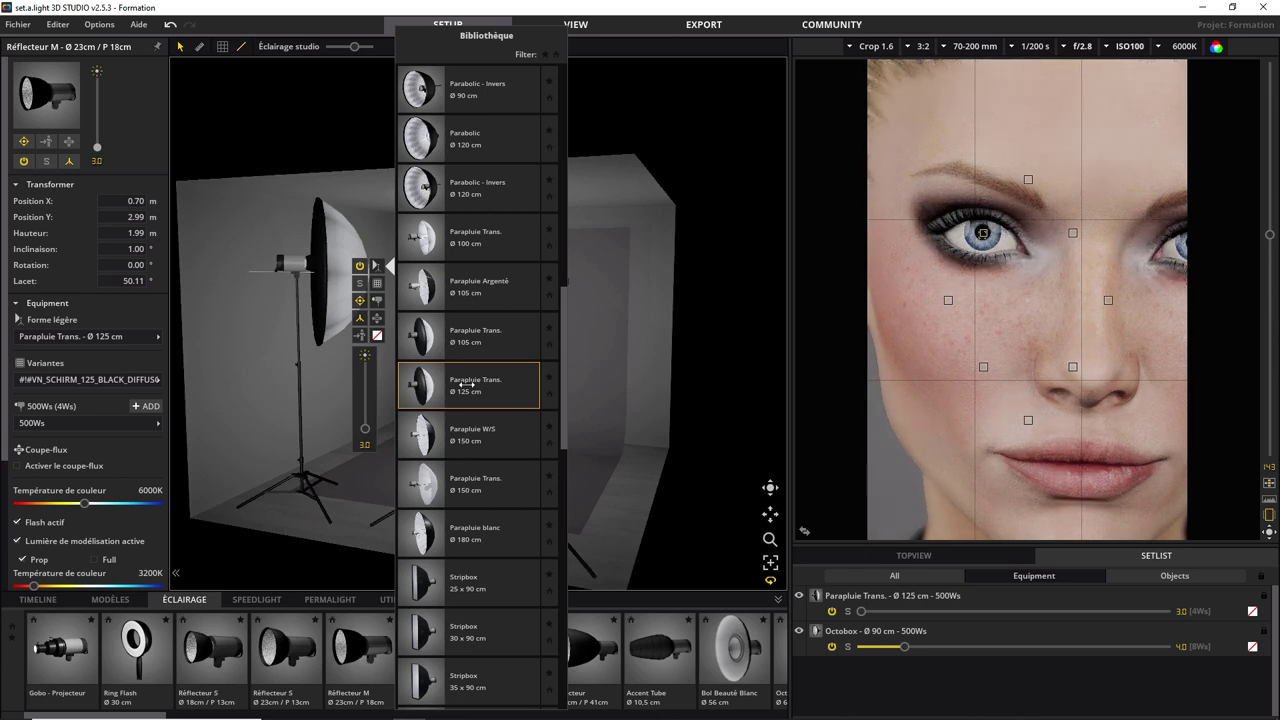
pyautogui.click(375, 265)
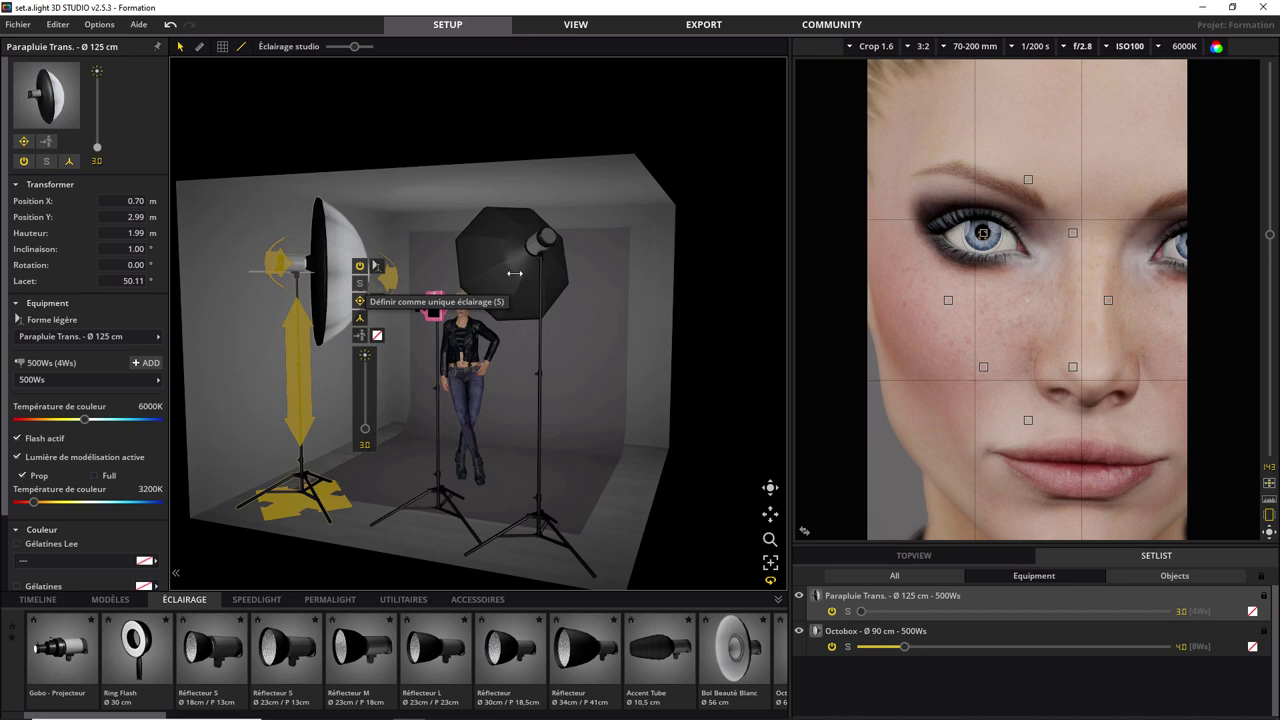
# Step: Toggle solo on the umbrella light several times to compare it against both lights
pyautogui.click(359, 283)
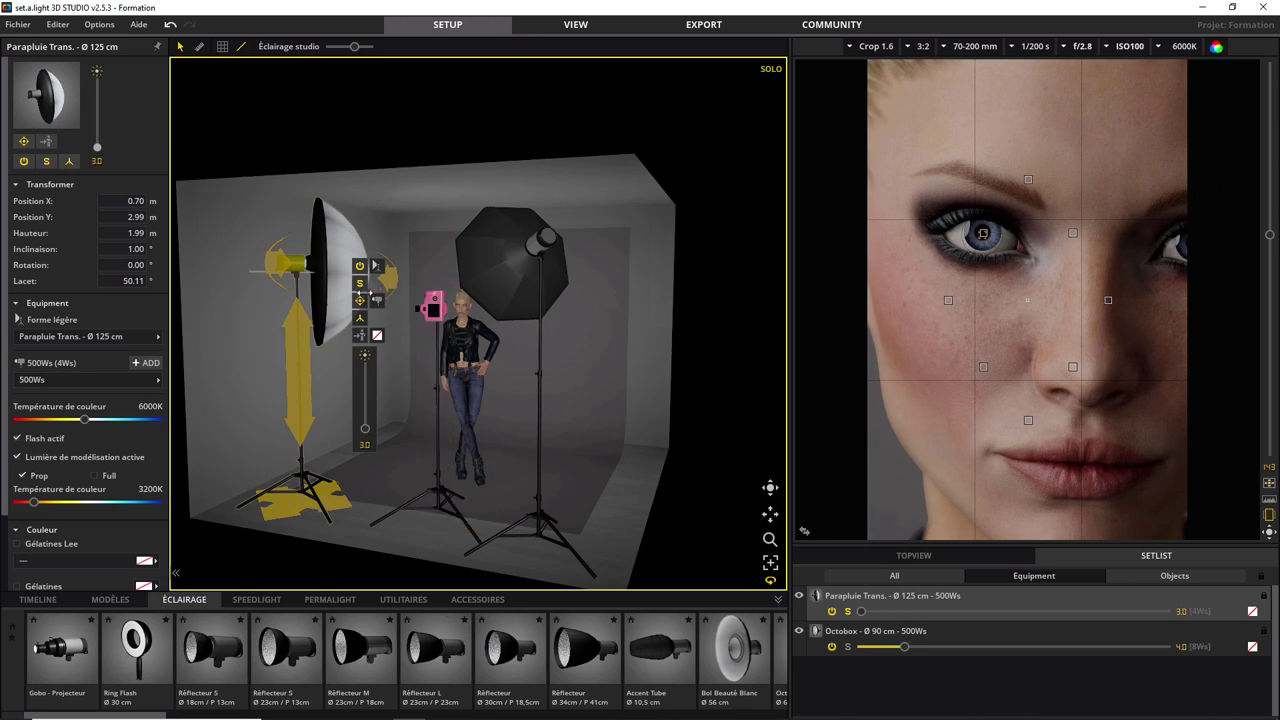
pyautogui.click(359, 283)
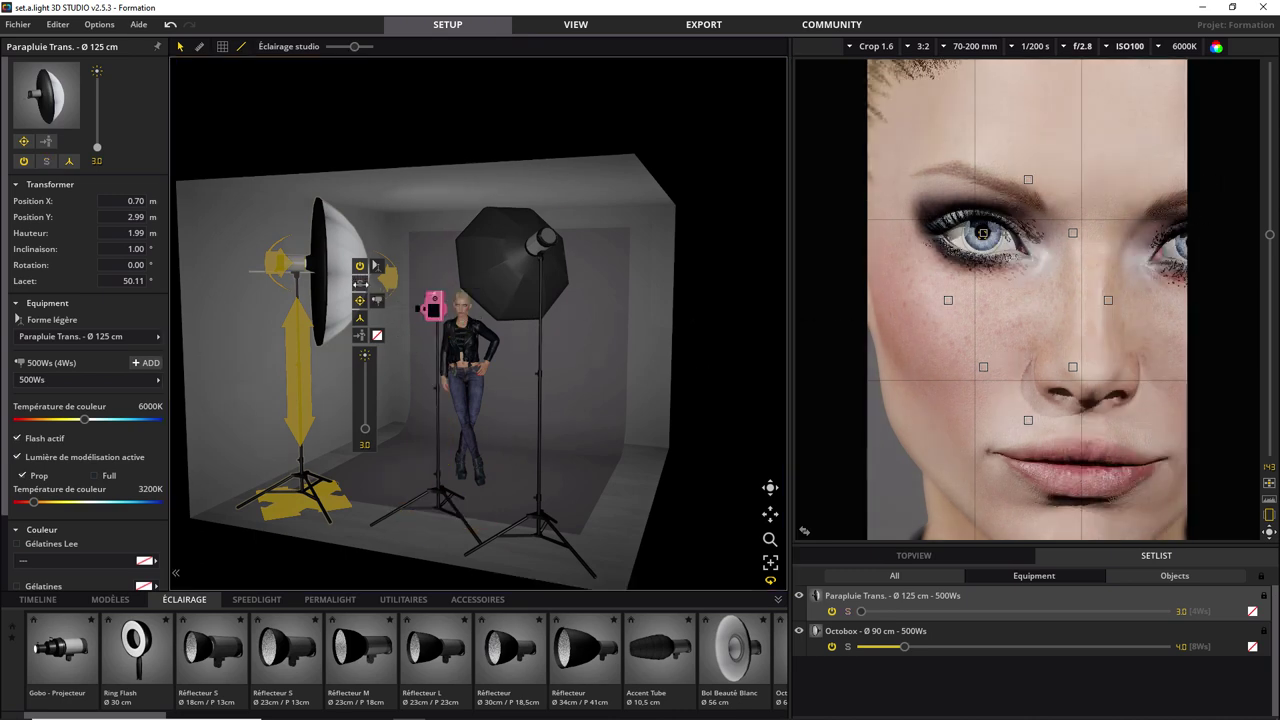
pyautogui.click(359, 283)
pyautogui.click(359, 283)
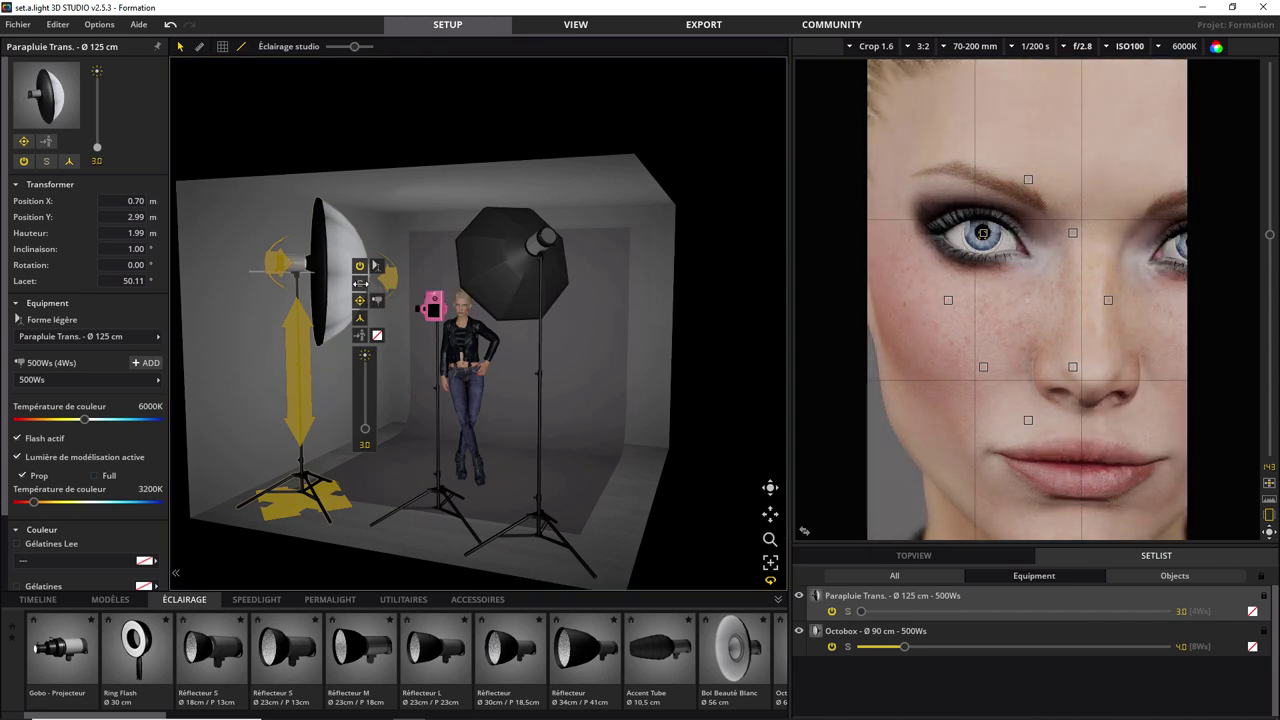
pyautogui.click(359, 283)
# Step: Turn solo off and move the umbrella to X 0.52 m, Y 2.83 m, yaw 54.34°
pyautogui.click(359, 283)
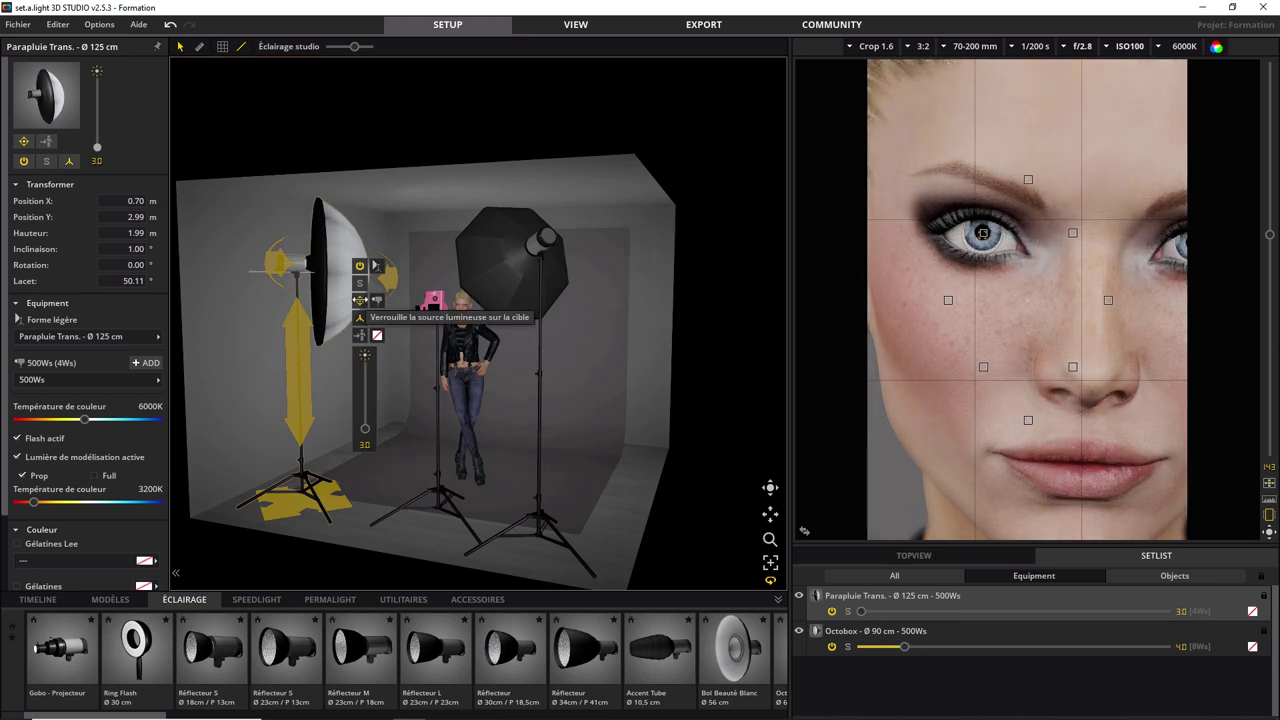
pyautogui.moveTo(301, 496); pyautogui.dragTo(301, 490)
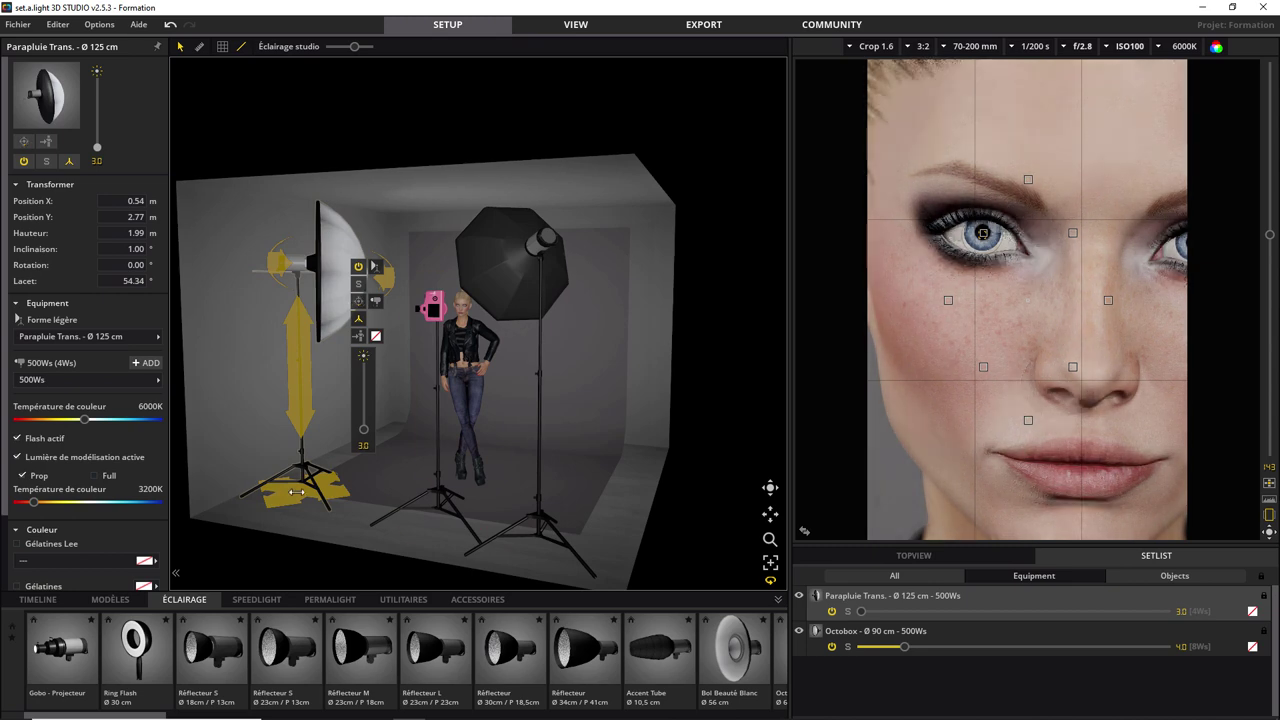
pyautogui.moveTo(305, 484); pyautogui.dragTo(292, 476)
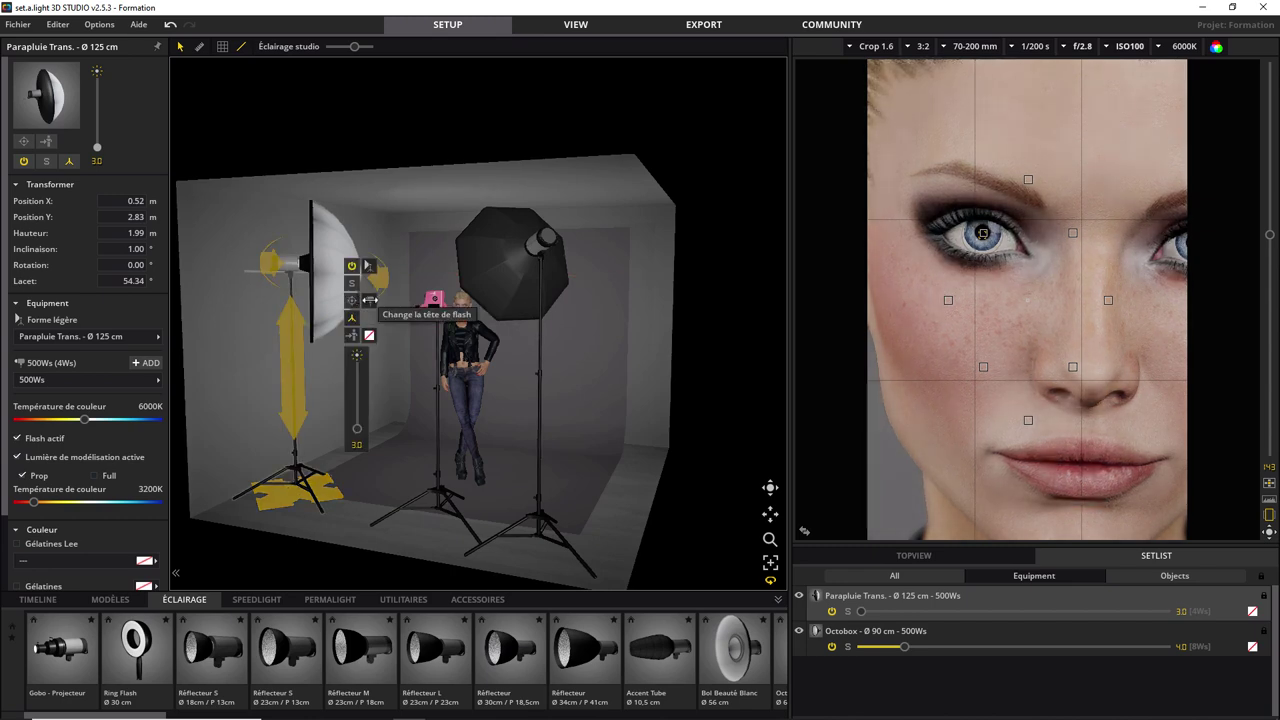
# Step: Open the flash-head list and start the Ajouter une tête de flash form
pyautogui.click(369, 300)
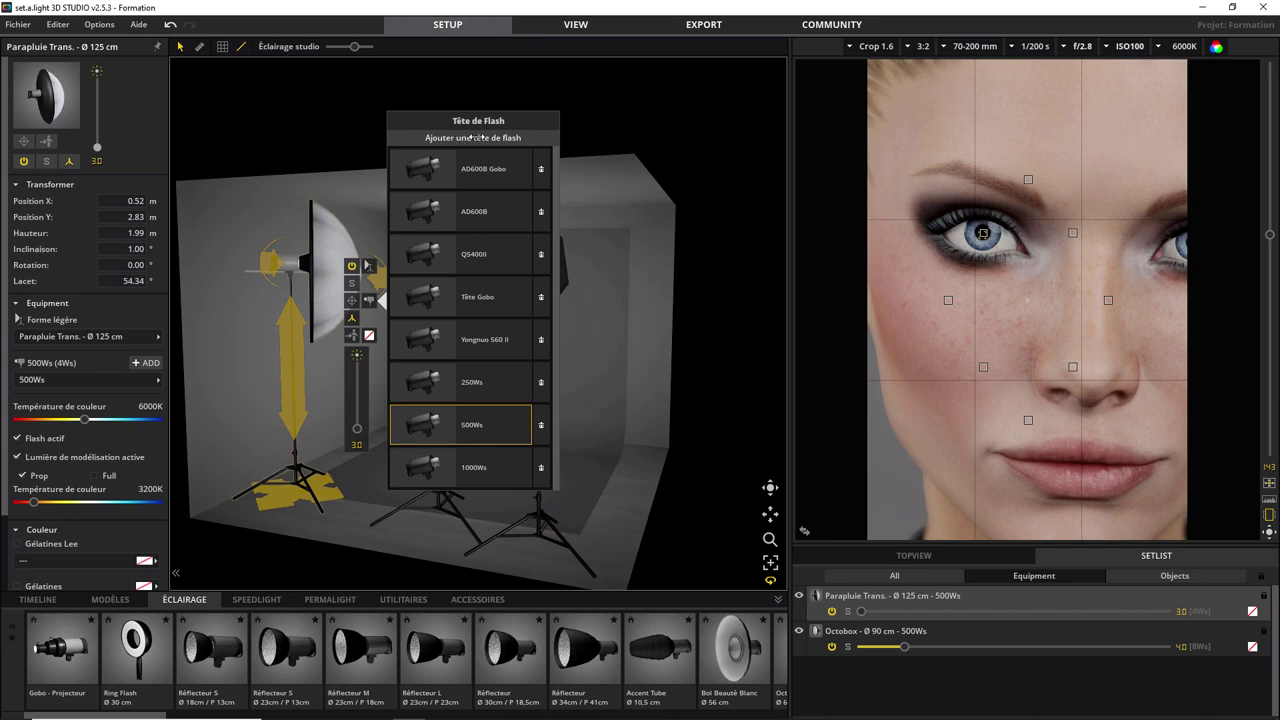
pyautogui.click(478, 137)
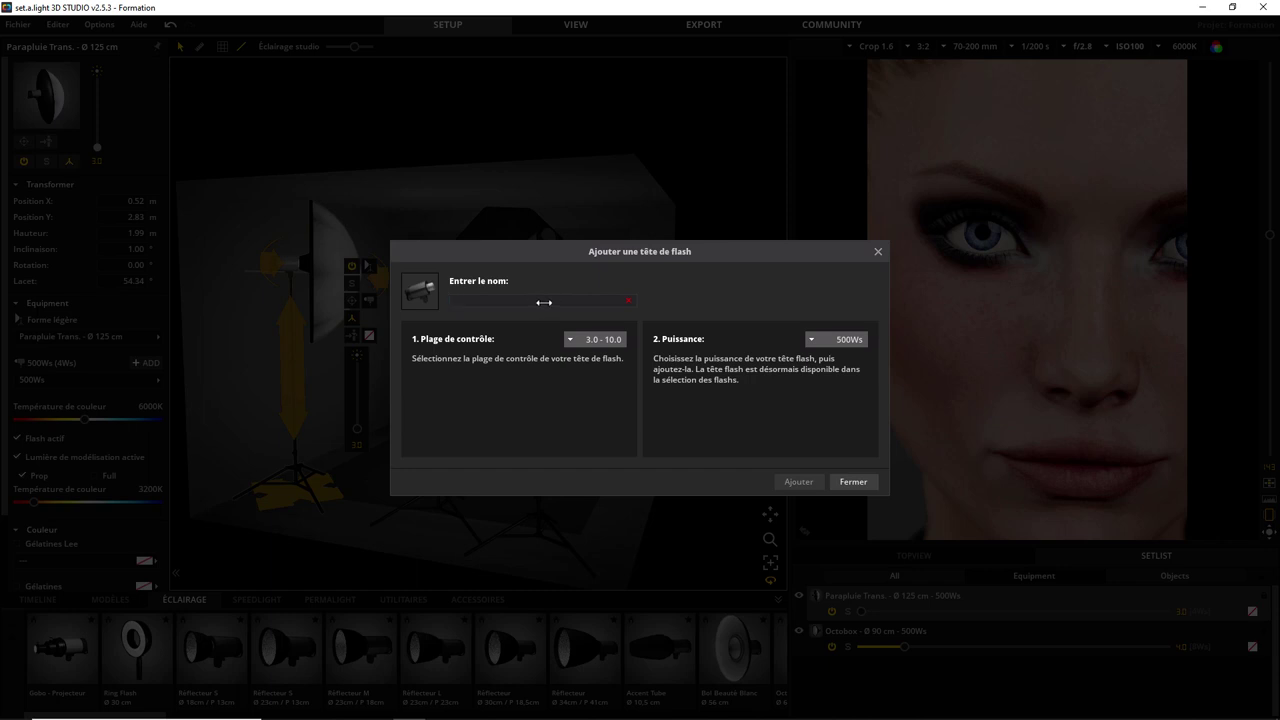
# Step: Name the new flash head Godox SK400 and set its power to 400Ws
pyautogui.write('Godox S')
pyautogui.write('God')
pyautogui.write('ox')
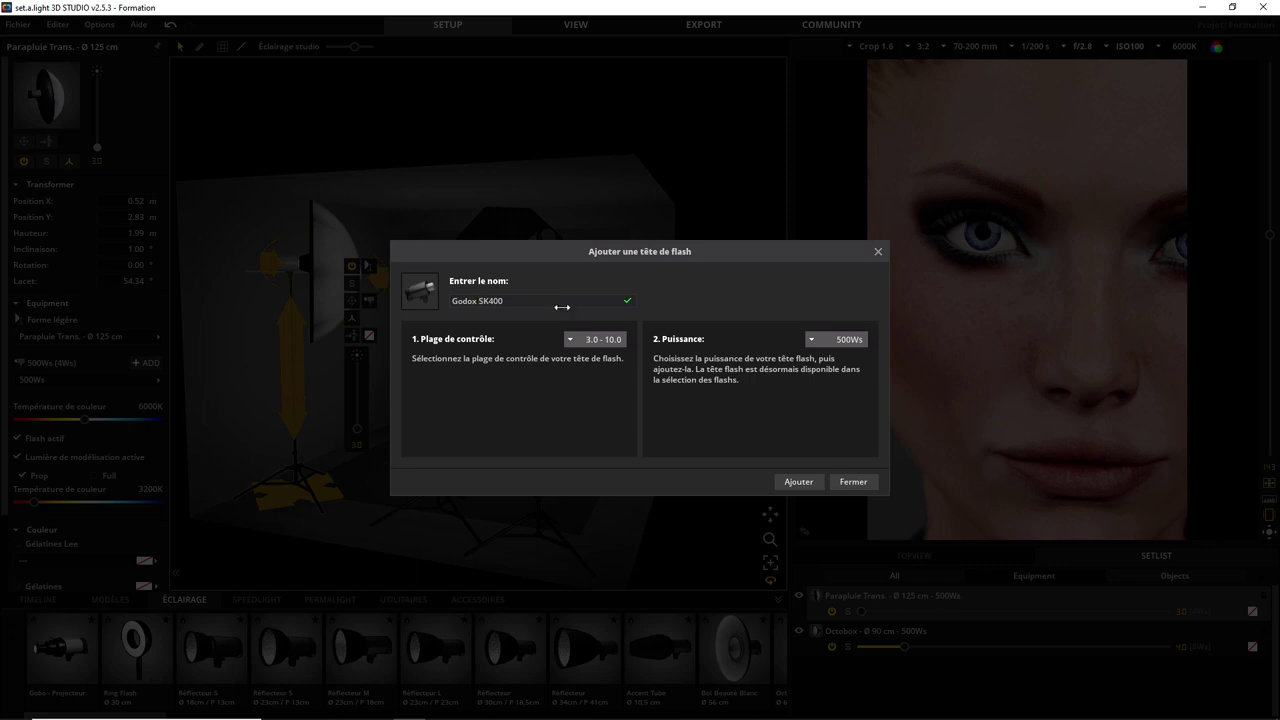
pyautogui.click(813, 340)
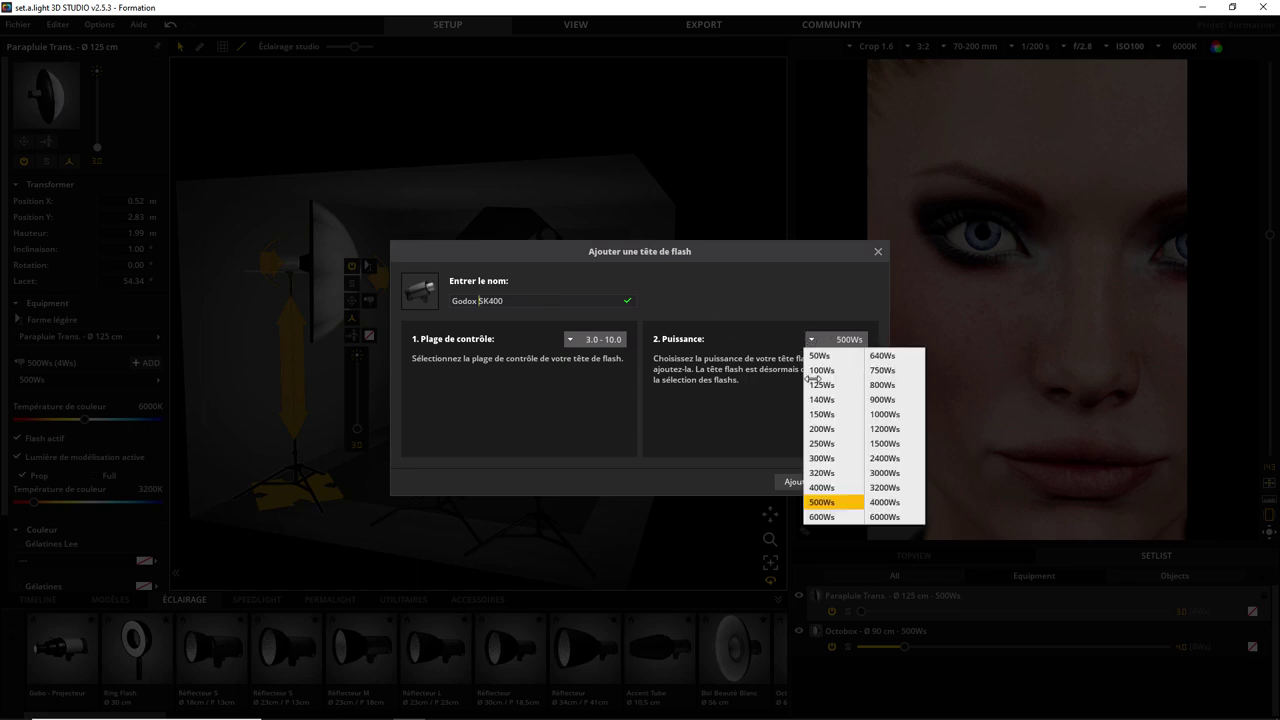
pyautogui.click(815, 487)
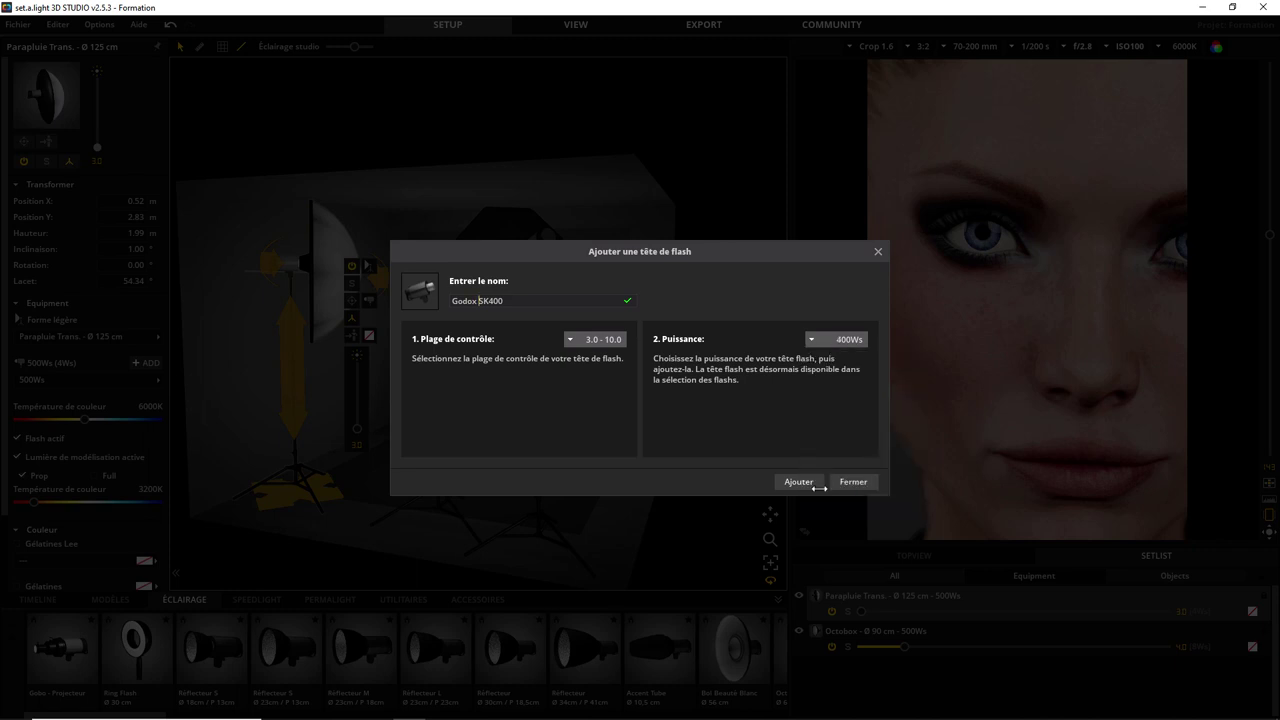
# Step: Set the flash head's control range to 1 - 1/16
pyautogui.click(567, 339)
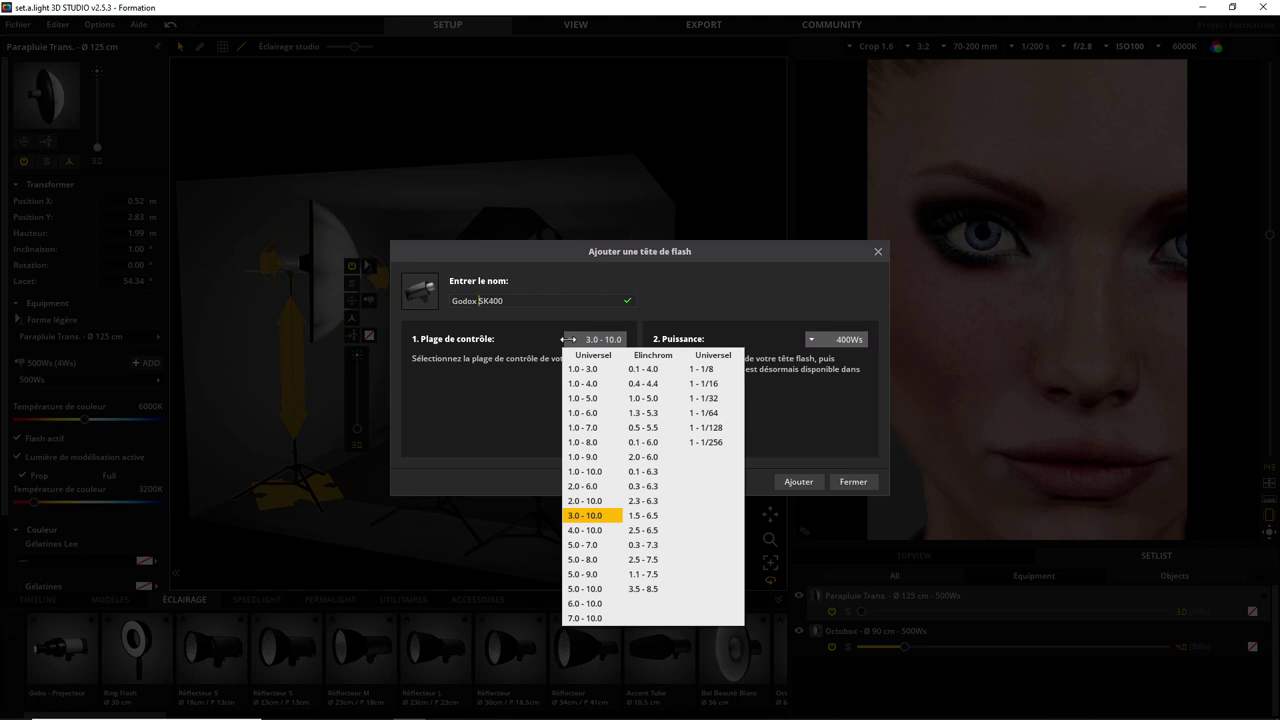
pyautogui.click(534, 339)
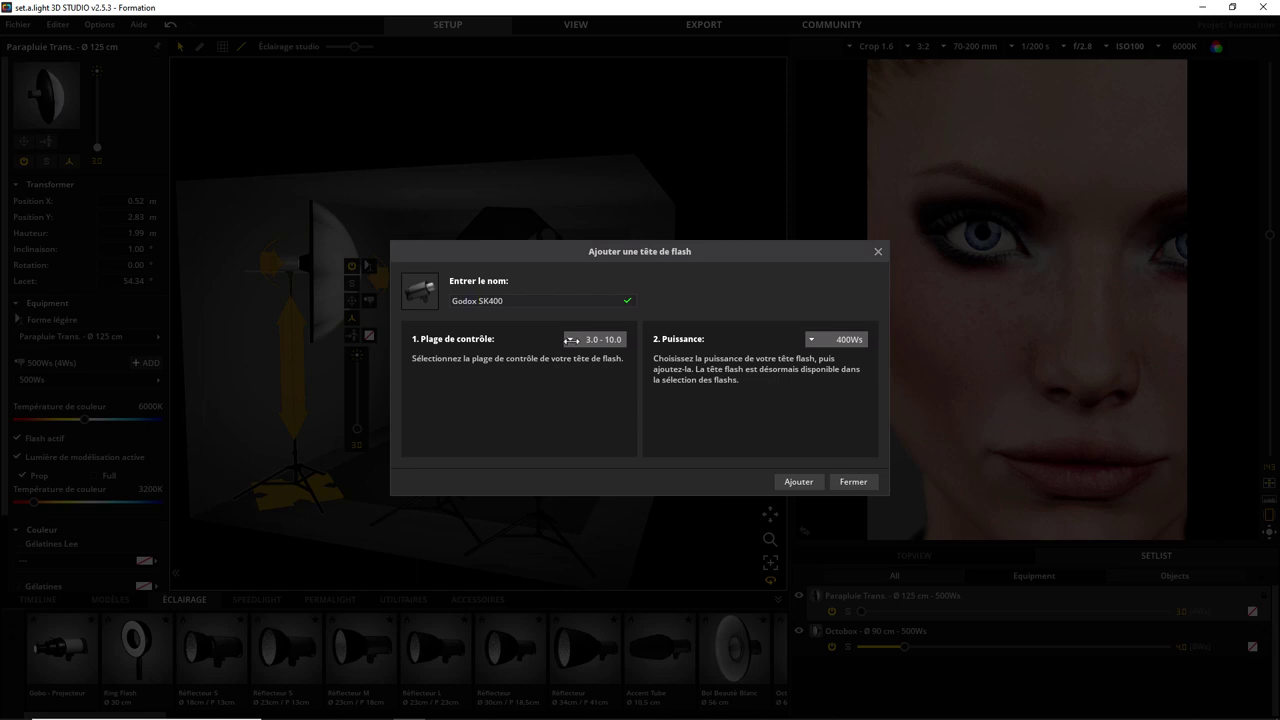
pyautogui.click(571, 340)
pyautogui.click(775, 334)
pyautogui.click(570, 340)
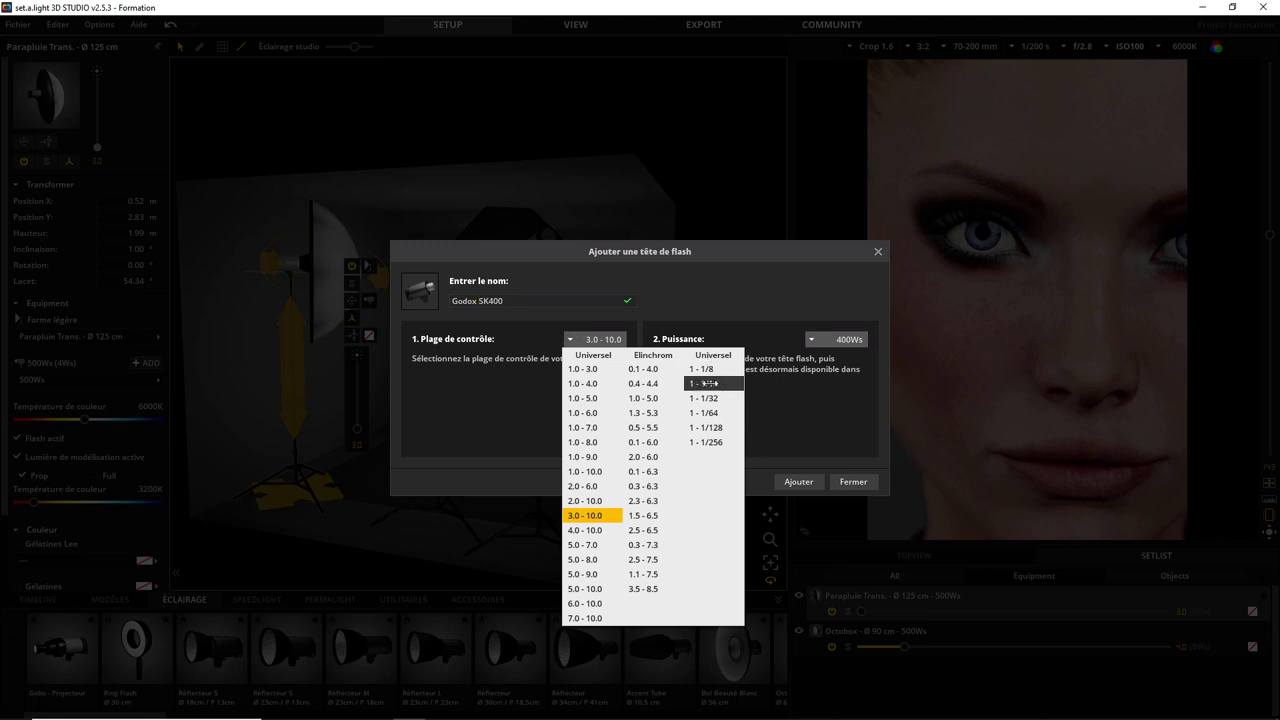
pyautogui.click(708, 383)
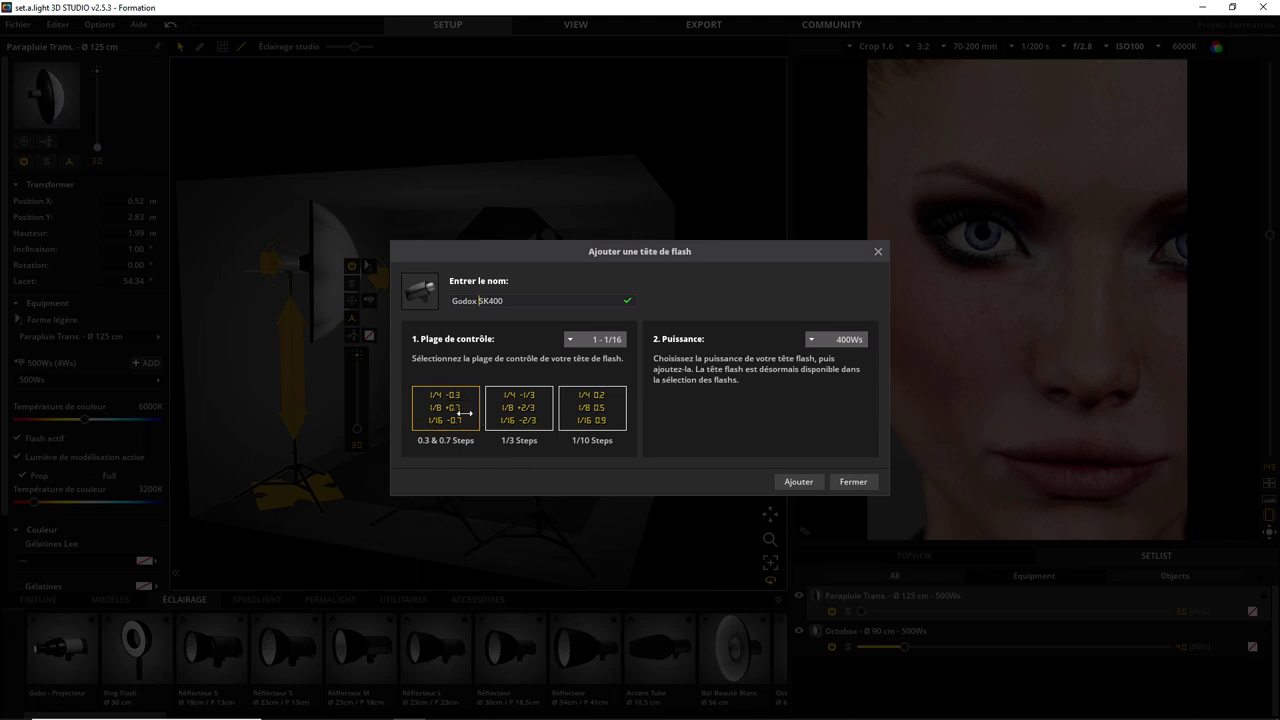
# Step: Choose 1/3 Steps power increments and add the Godox SK400 flash head
pyautogui.click(522, 412)
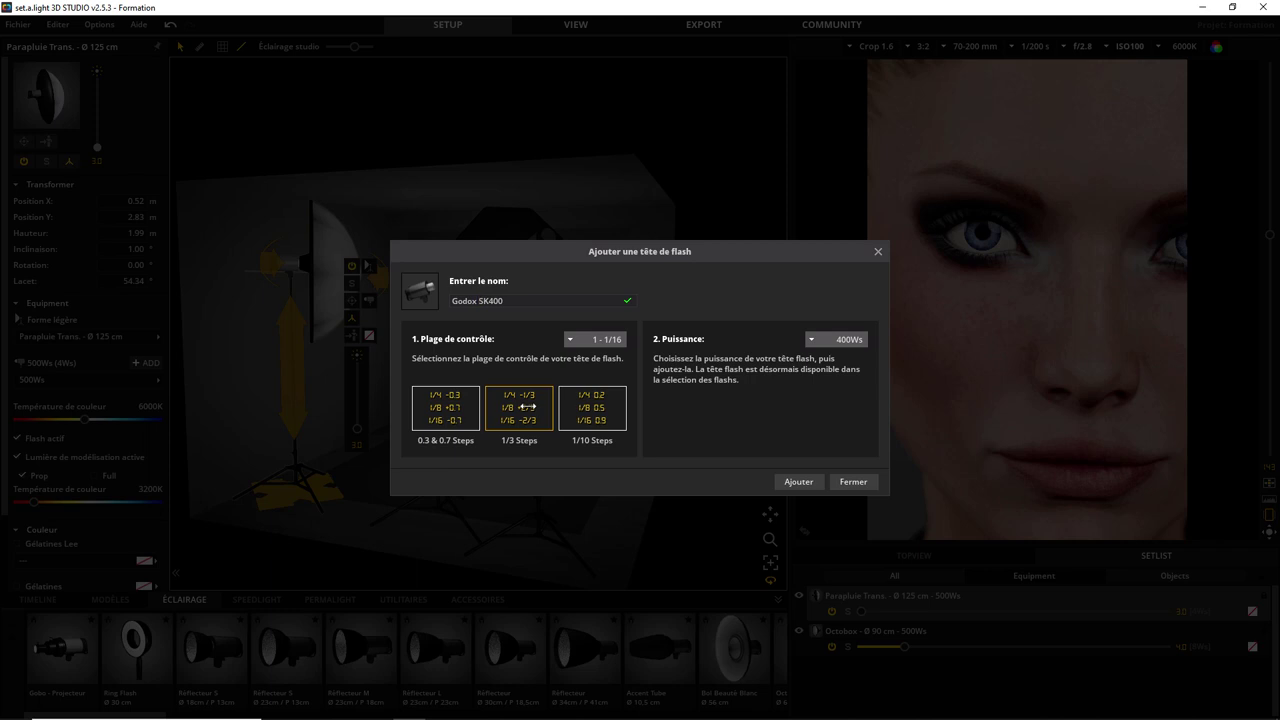
pyautogui.click(589, 414)
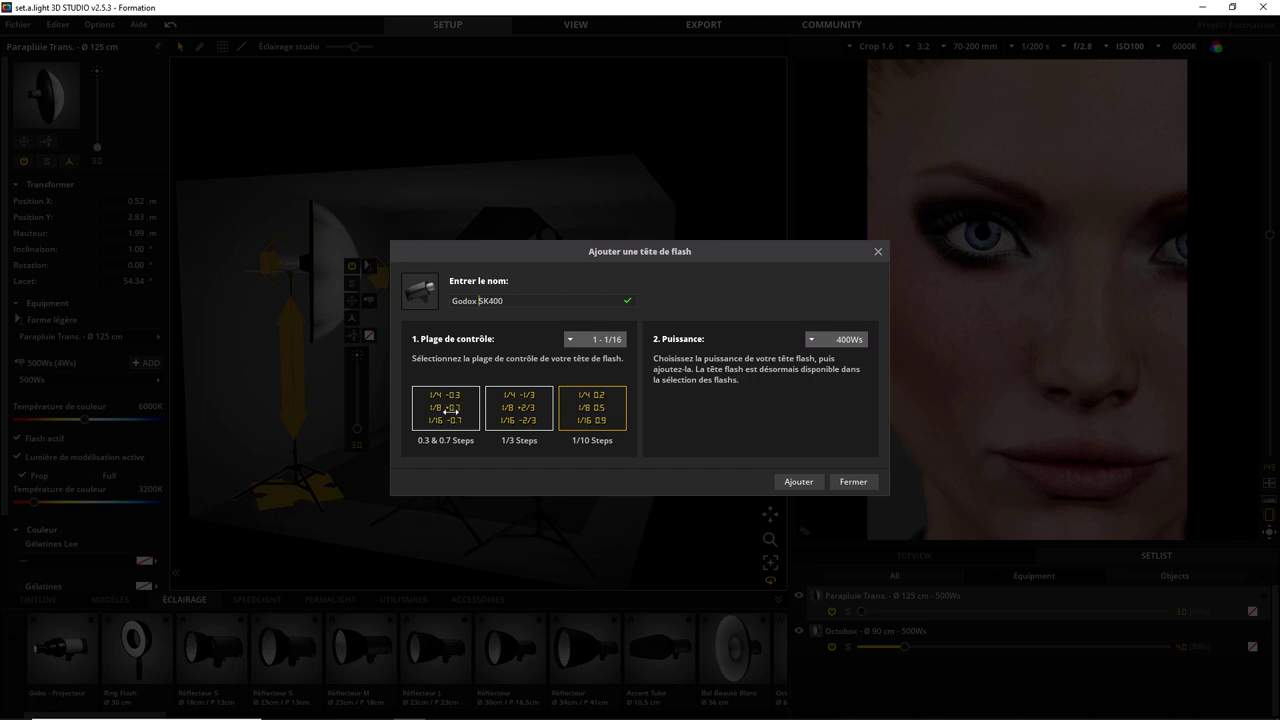
pyautogui.click(450, 409)
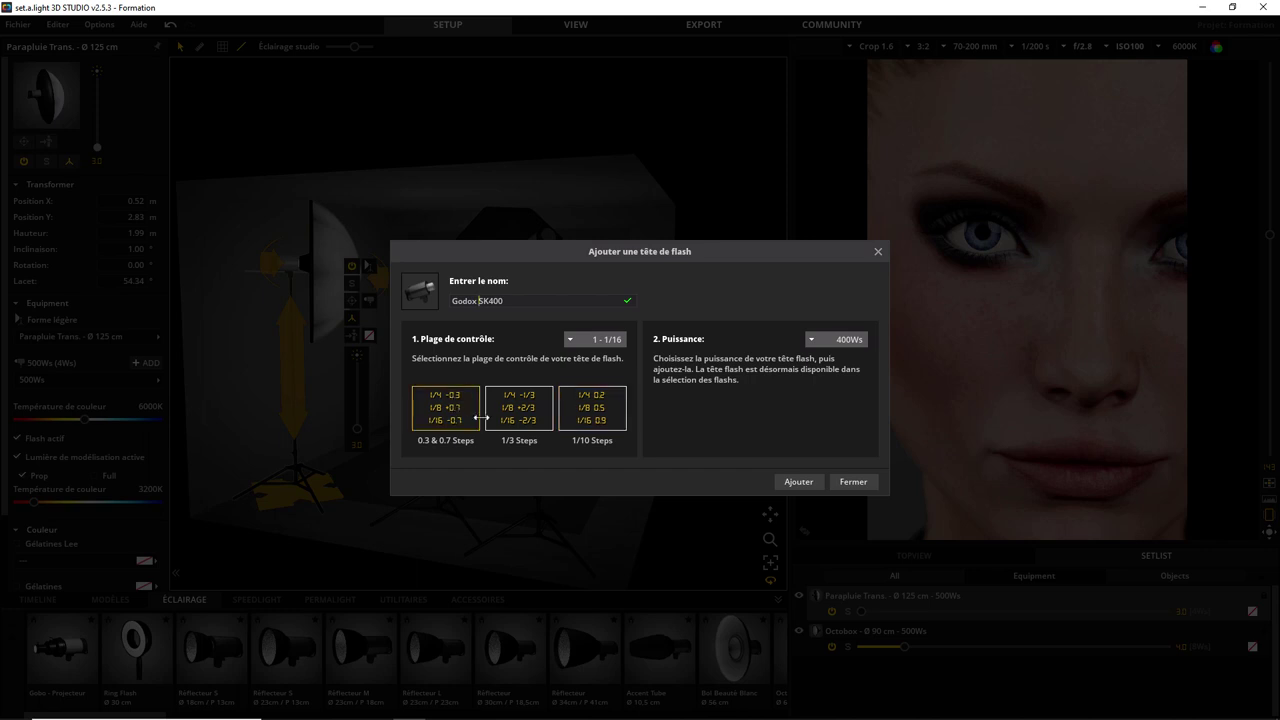
pyautogui.click(517, 409)
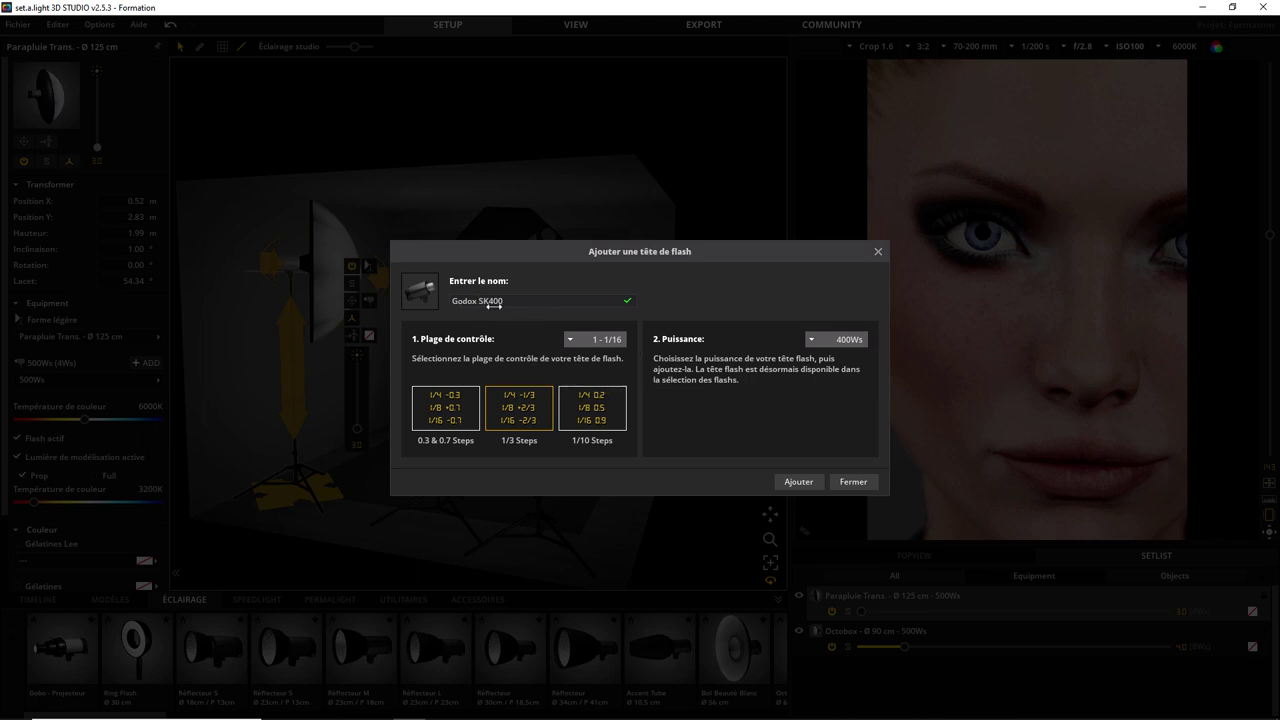
pyautogui.click(797, 482)
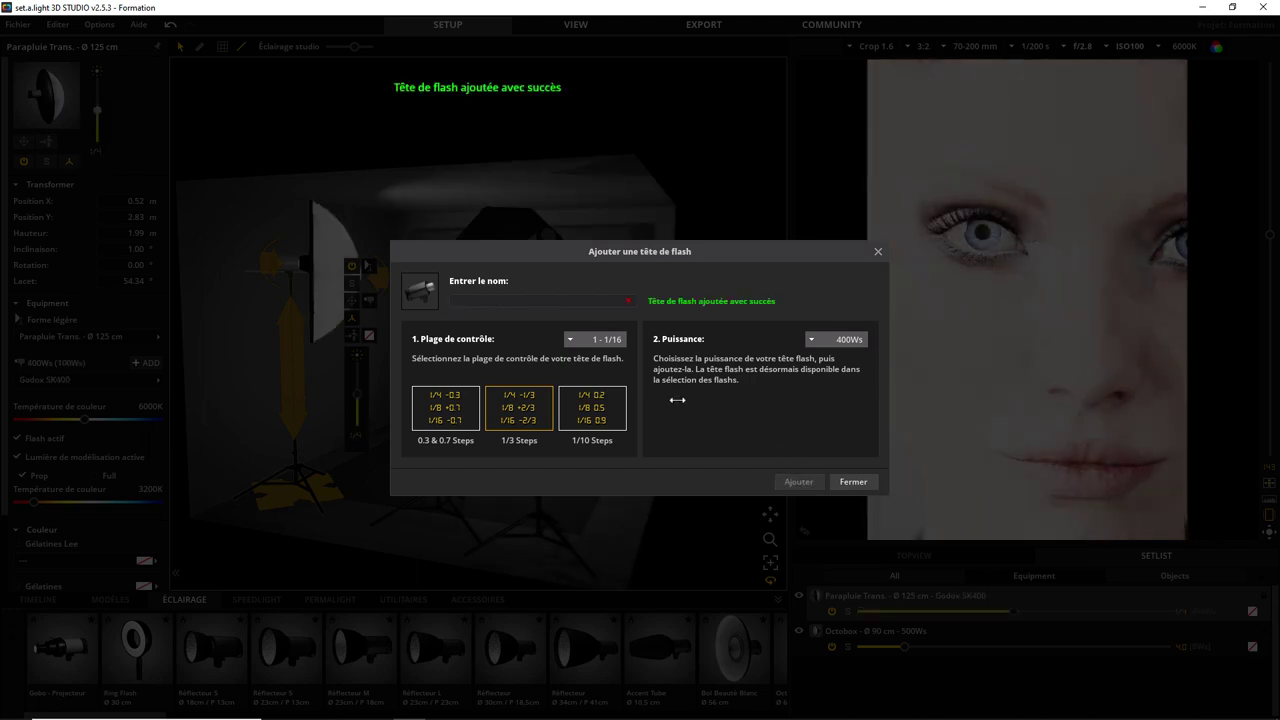
# Step: Fit the Godox SK400 head to the umbrella and lower its power from 1/4 to 1/16 (25Ws)
pyautogui.click(852, 481)
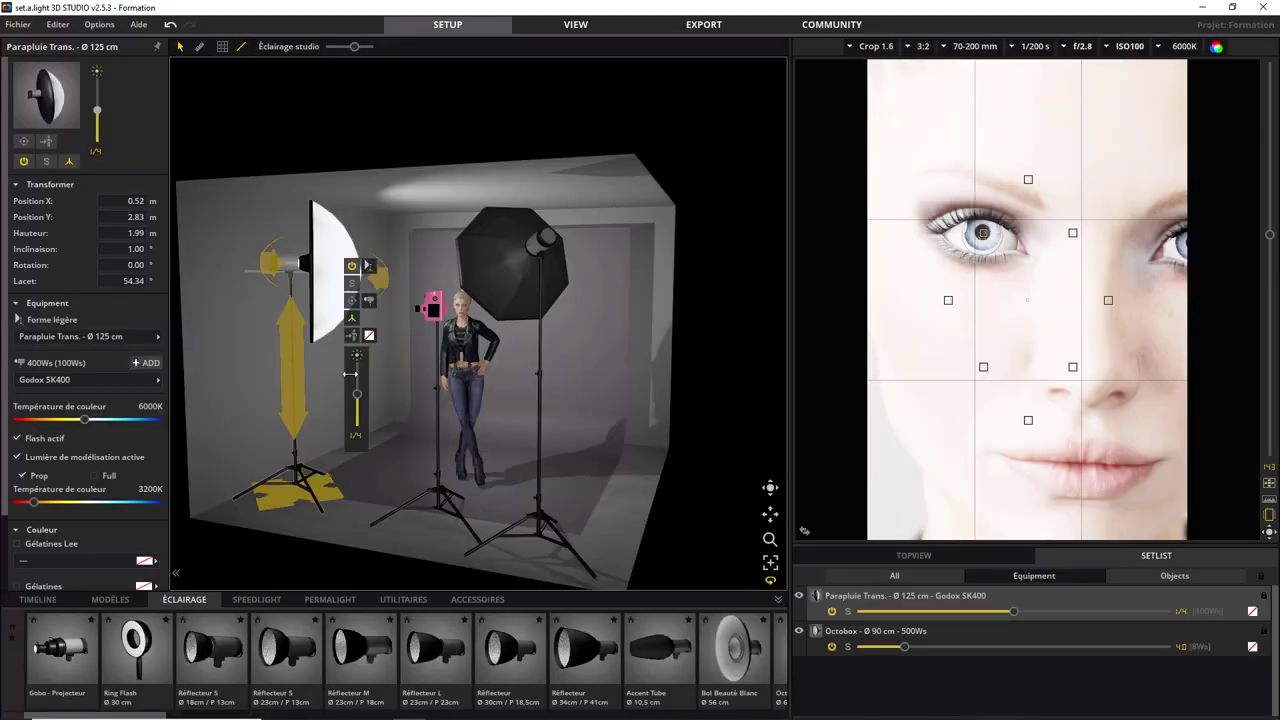
pyautogui.click(369, 299)
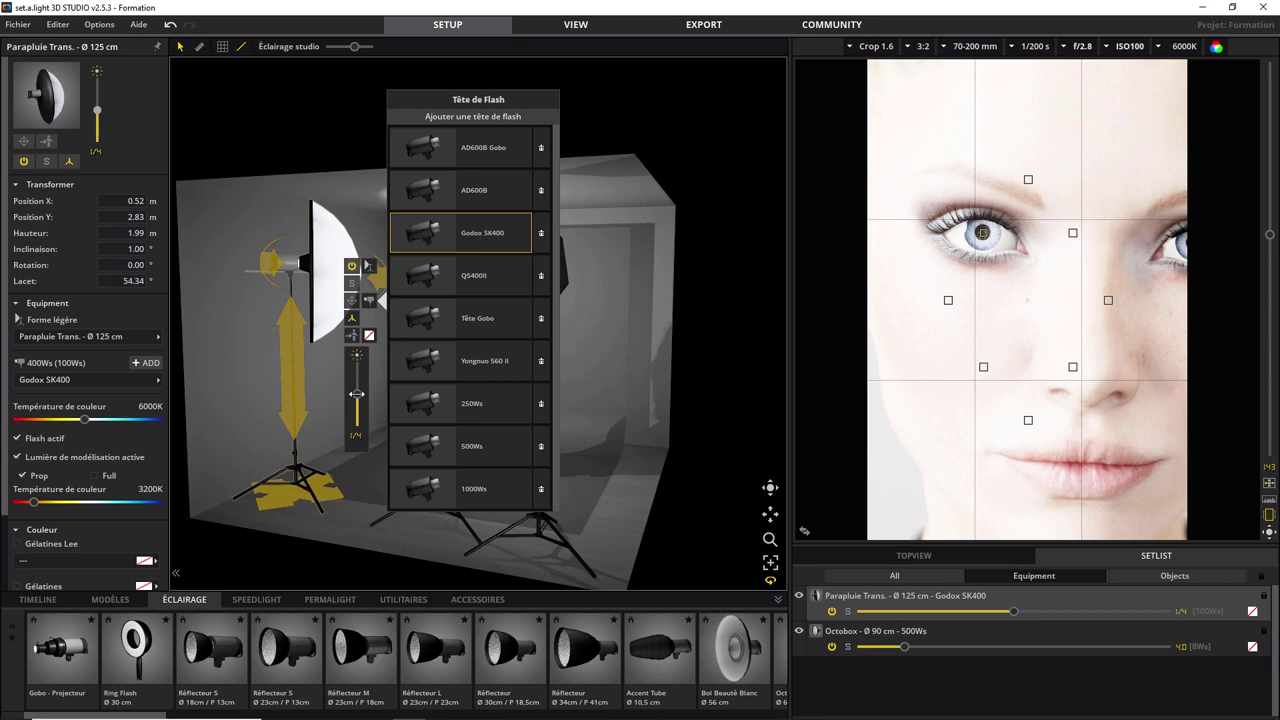
pyautogui.click(328, 376)
pyautogui.click(322, 308)
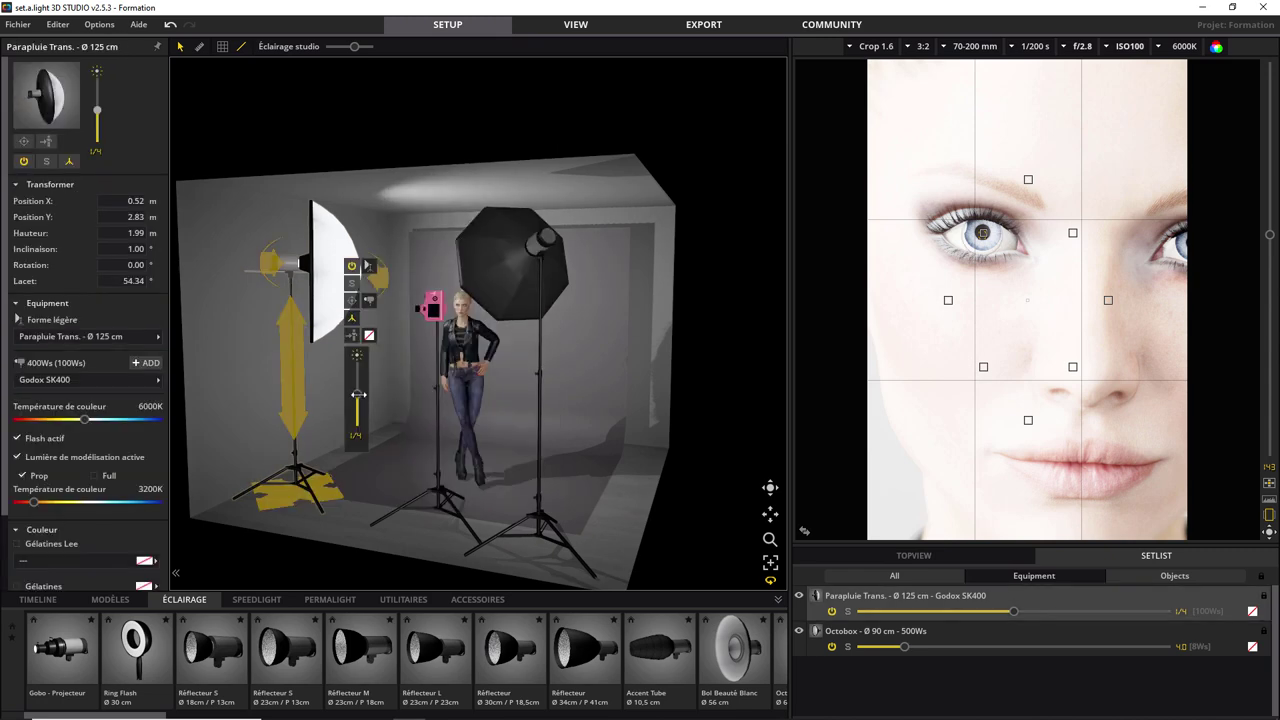
pyautogui.moveTo(358, 394)
pyautogui.mouseDown()
pyautogui.moveTo(357, 425)
pyautogui.moveTo(358, 362)
pyautogui.moveTo(358, 424)
pyautogui.mouseUp()
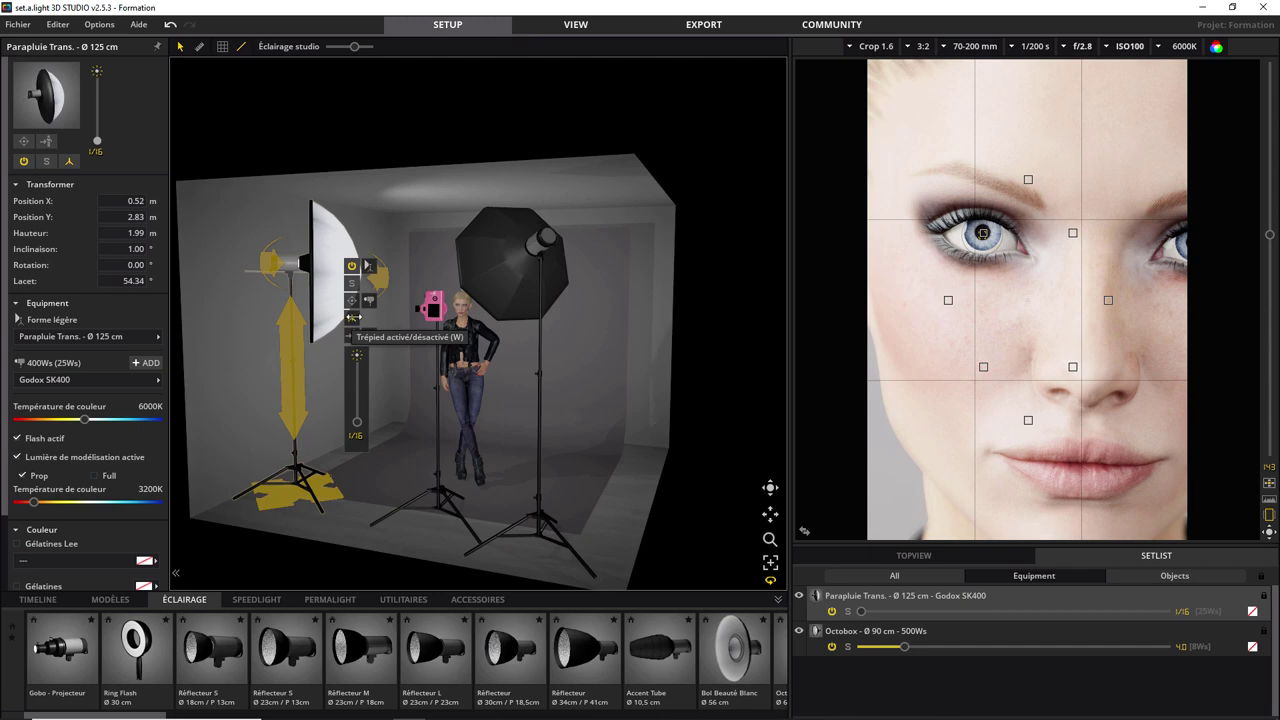
# Step: Select the Godox SK400 umbrella light and delete it from the set
pyautogui.click(351, 317)
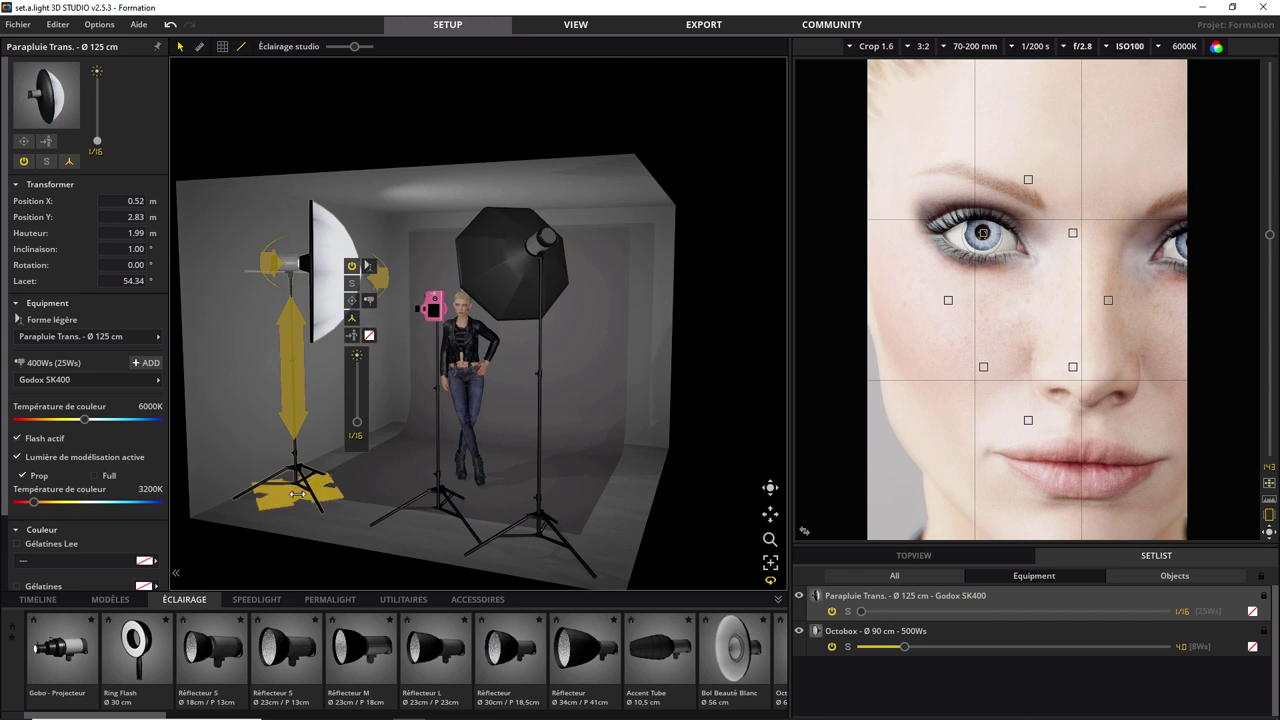
pyautogui.press('Delete')
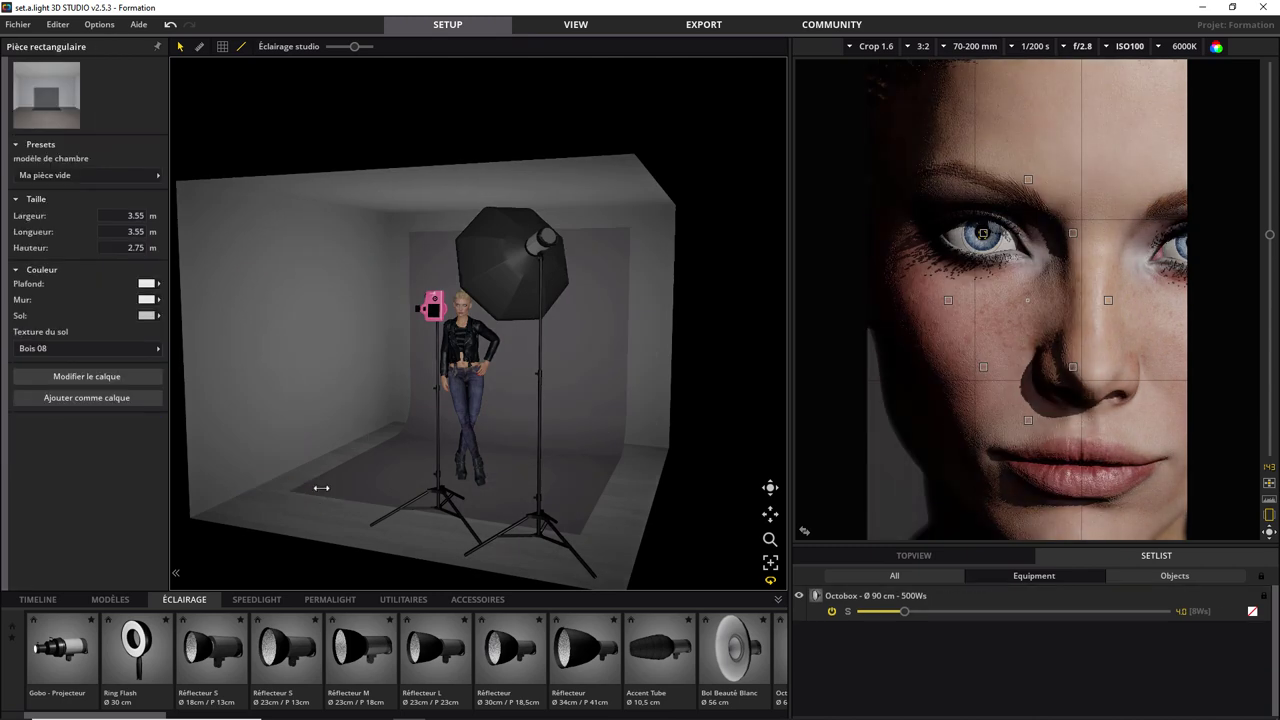
# Step: Move the 90 cm octobox, raising it to 2.49 m and tilting it 50.09° down toward the model
pyautogui.moveTo(536, 541); pyautogui.dragTo(430, 519)
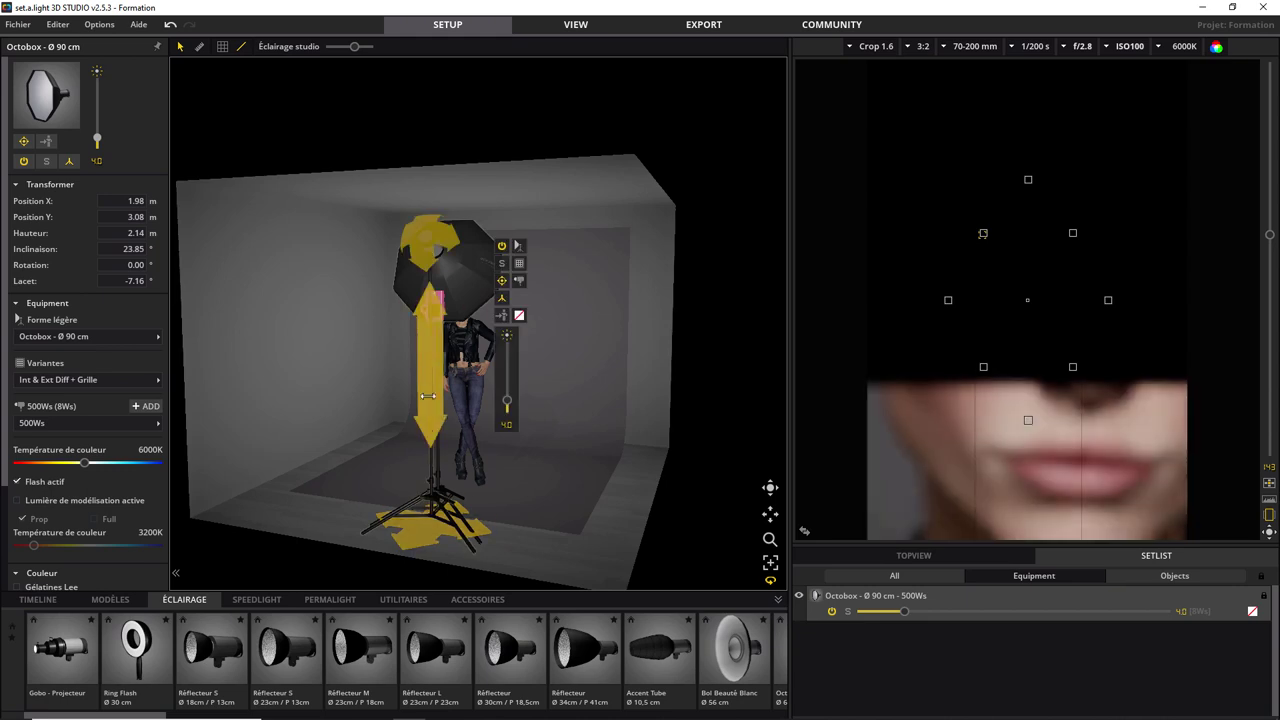
pyautogui.moveTo(430, 390); pyautogui.dragTo(431, 340)
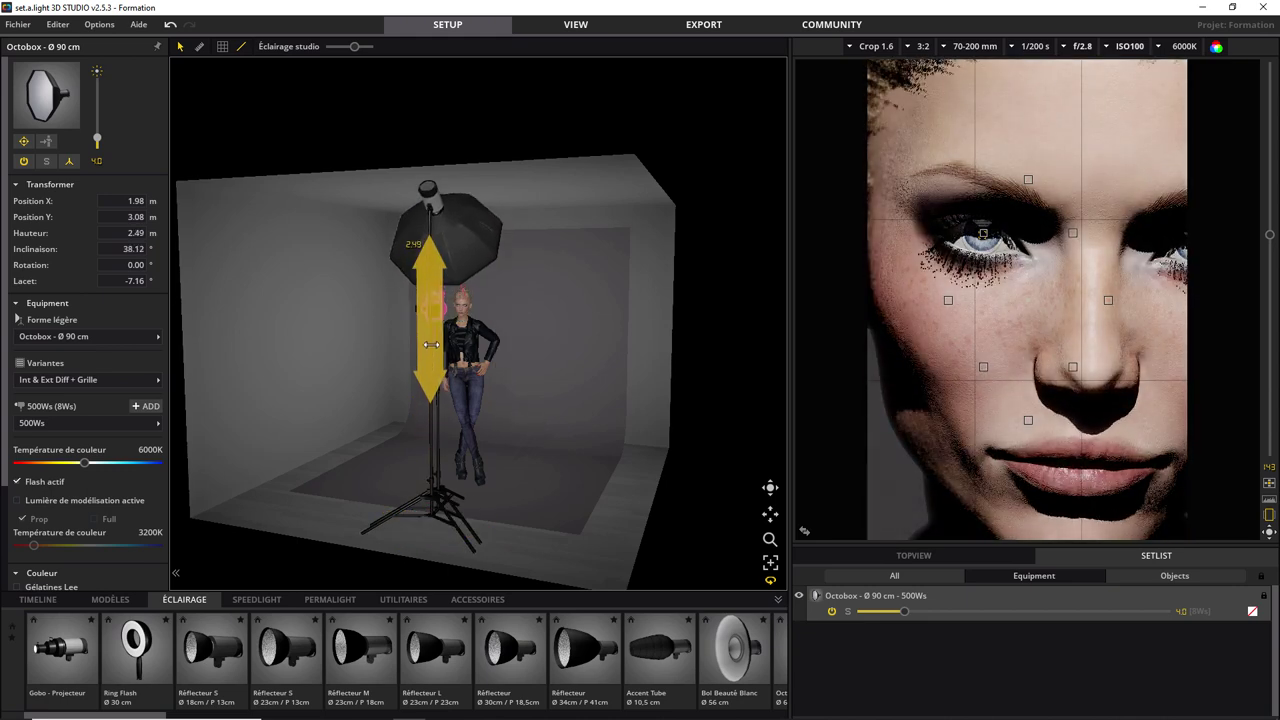
pyautogui.hotkey('ctrl', 'z')
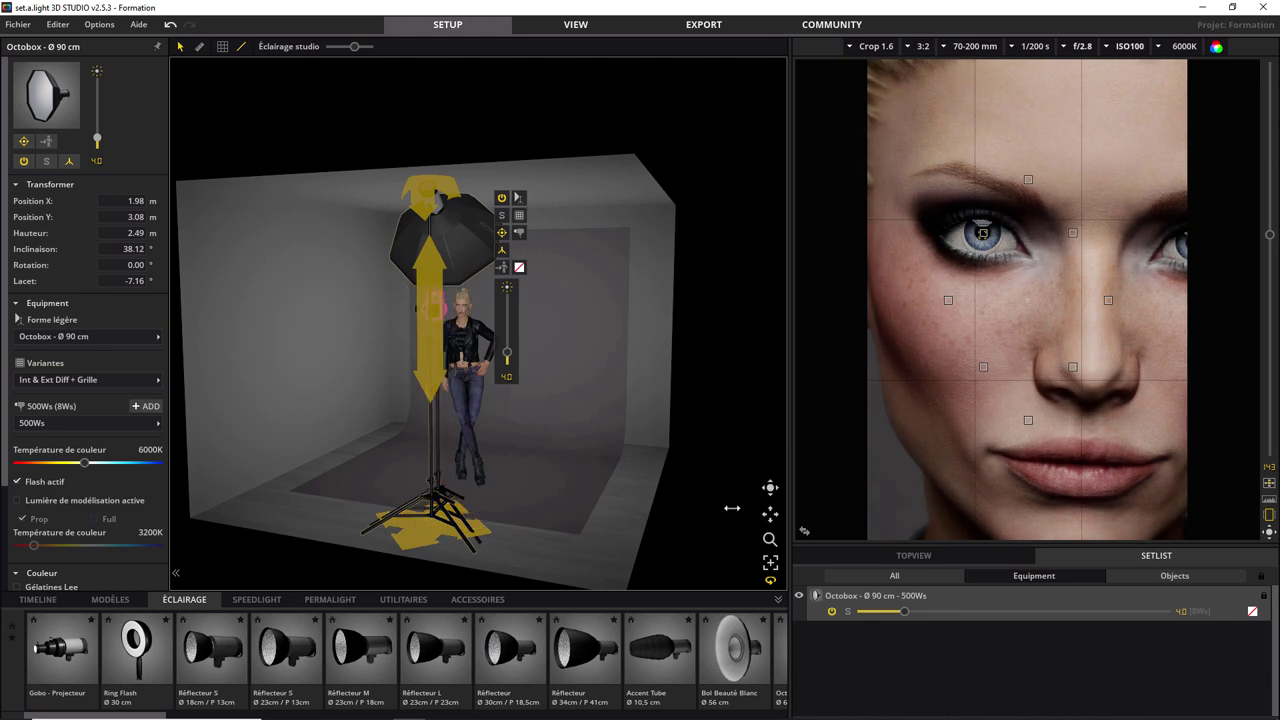
pyautogui.moveTo(765, 489); pyautogui.dragTo(620, 496)
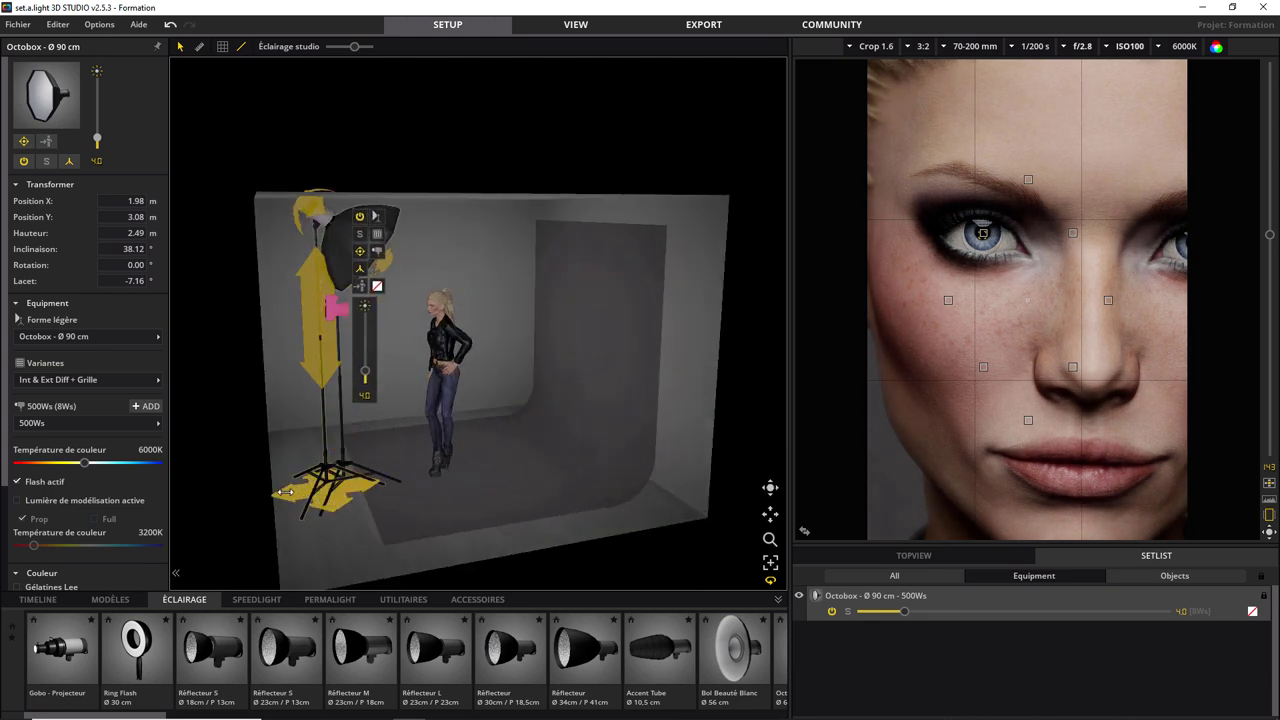
pyautogui.moveTo(290, 491); pyautogui.dragTo(320, 485)
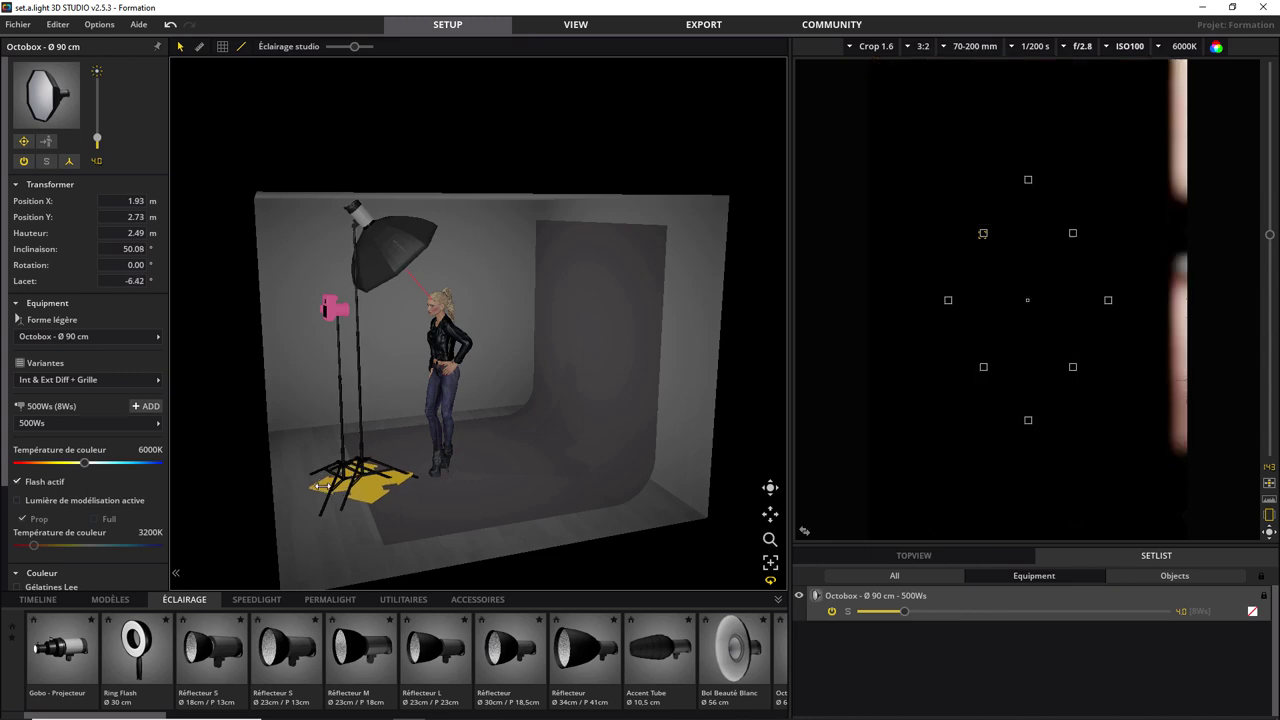
pyautogui.click(318, 487)
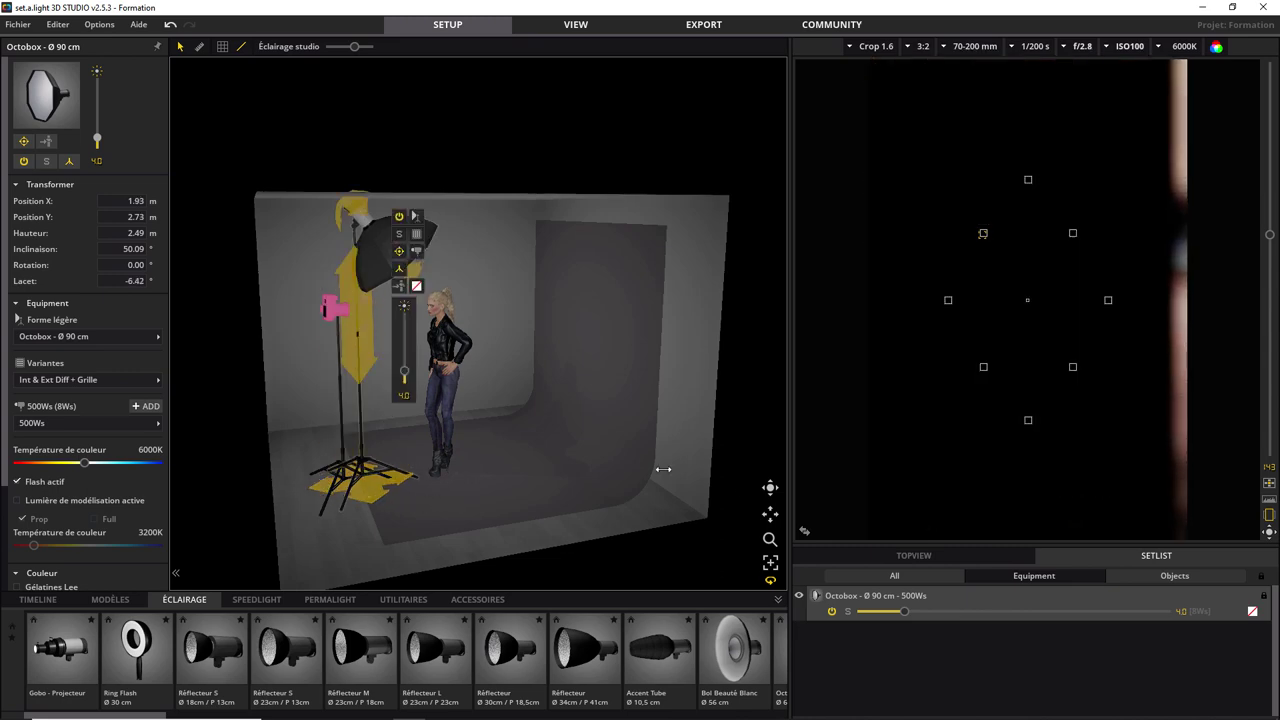
pyautogui.click(771, 488)
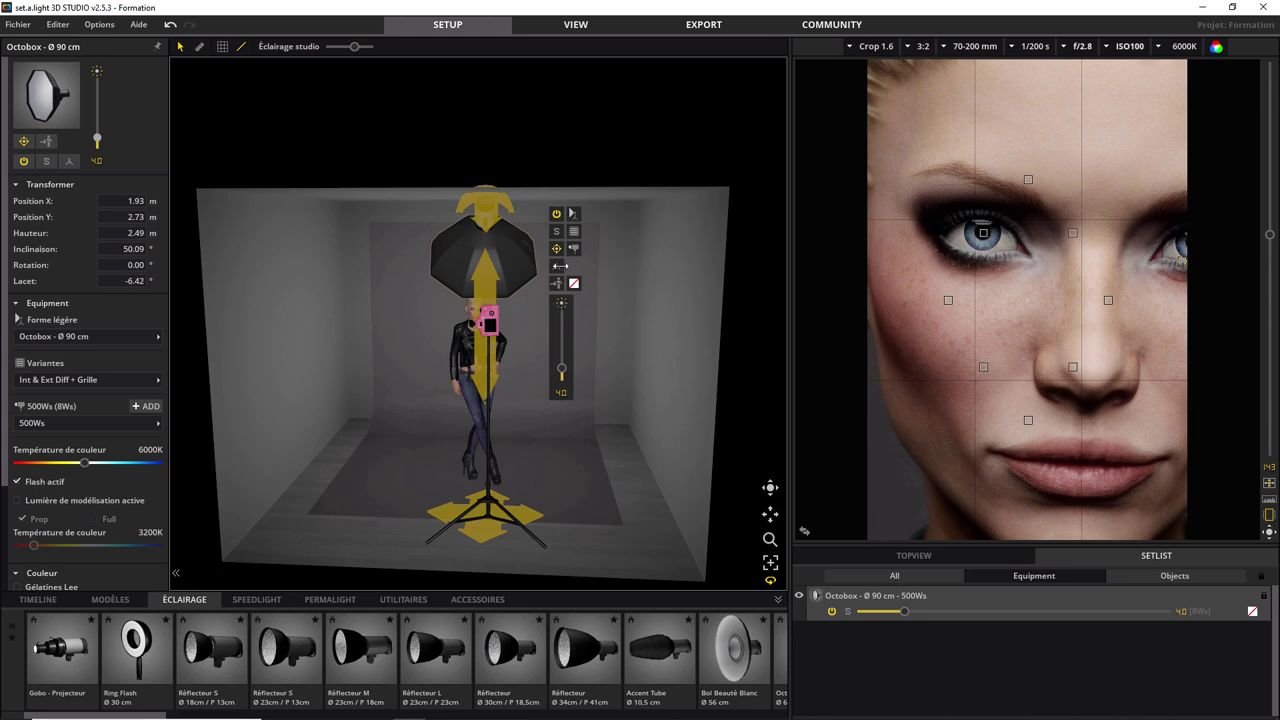
# Step: Move the camera to the model's side, then shift the octobox right to X 2.72 m, aimed at the model
pyautogui.moveTo(488, 526); pyautogui.dragTo(406, 515)
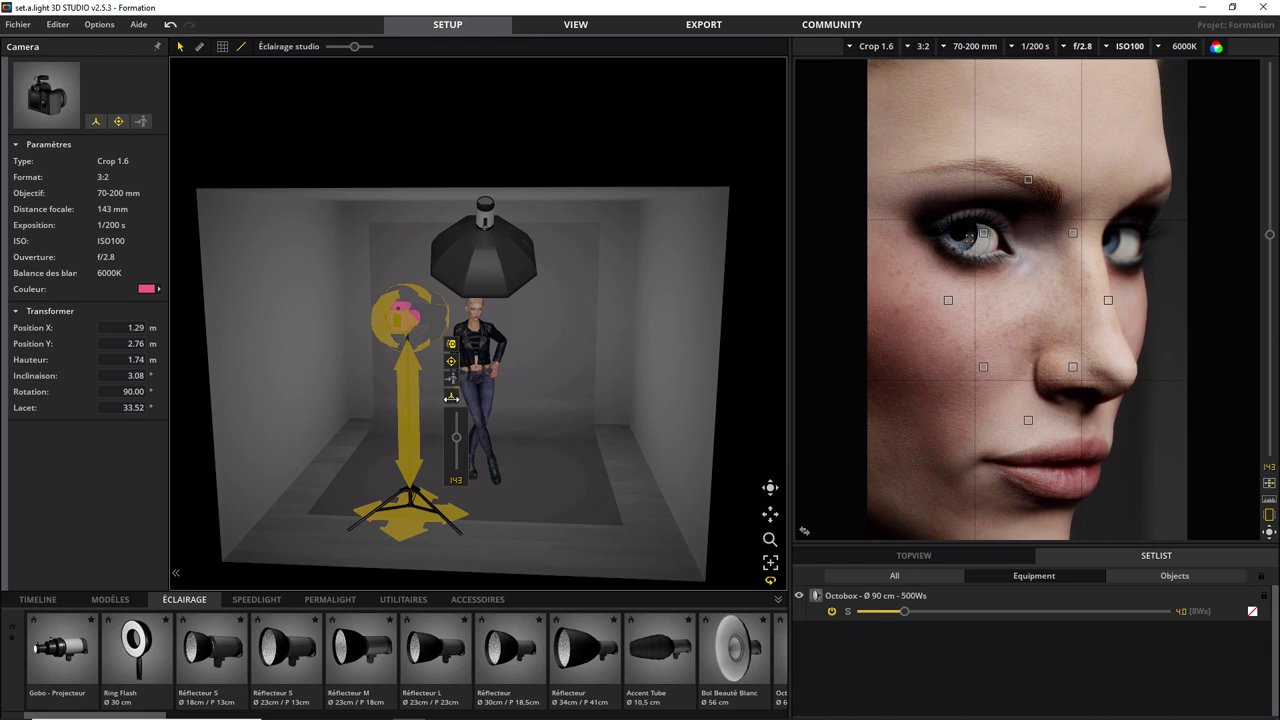
pyautogui.click(511, 272)
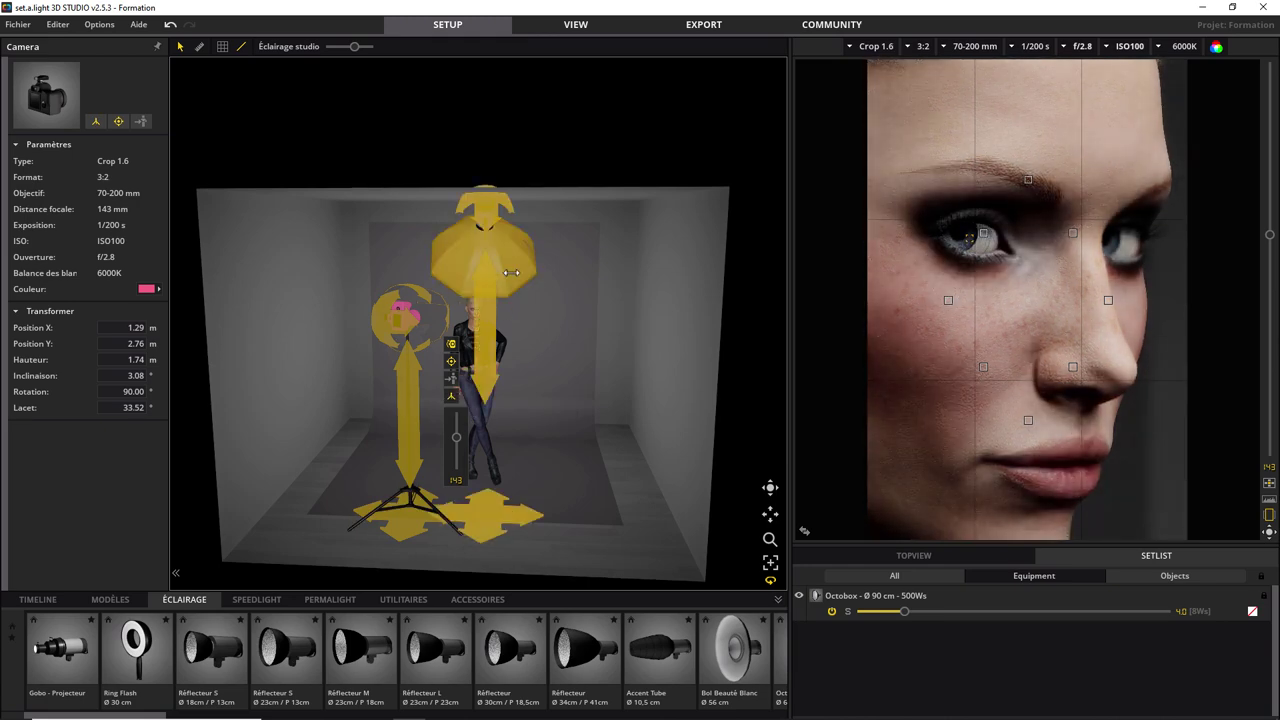
pyautogui.click(511, 272)
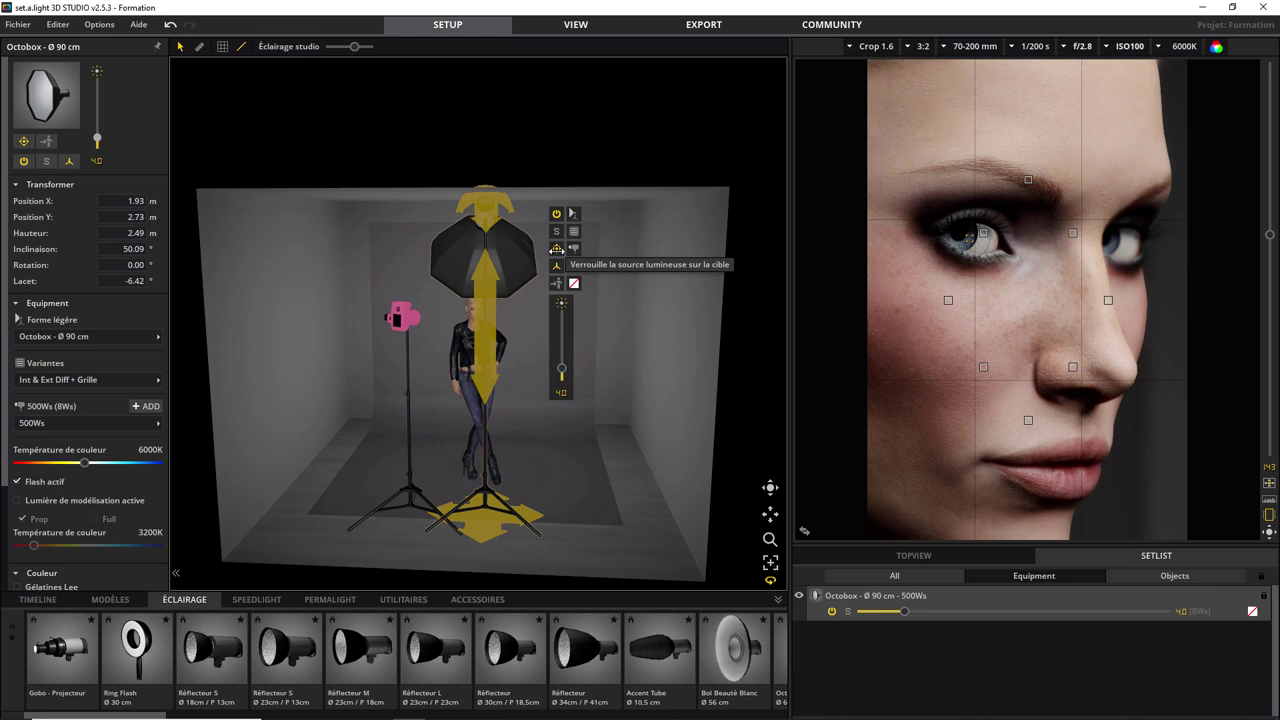
pyautogui.moveTo(506, 521); pyautogui.dragTo(570, 531)
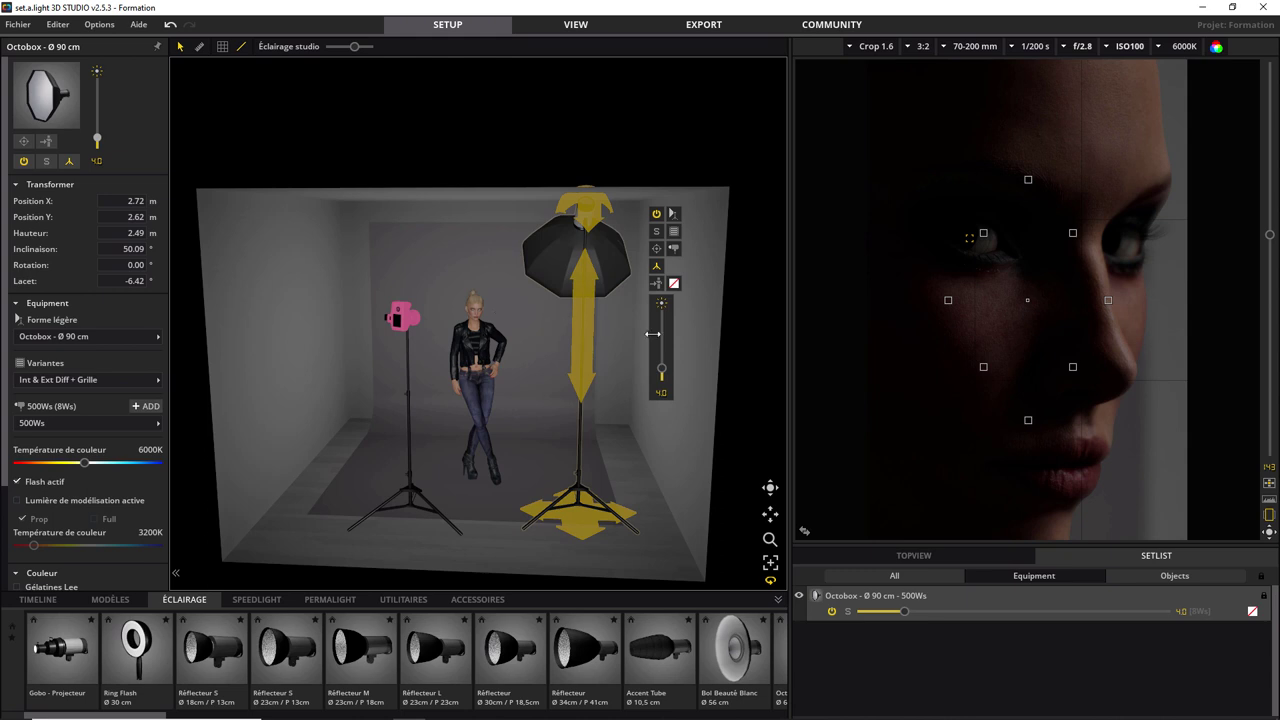
pyautogui.click(657, 283)
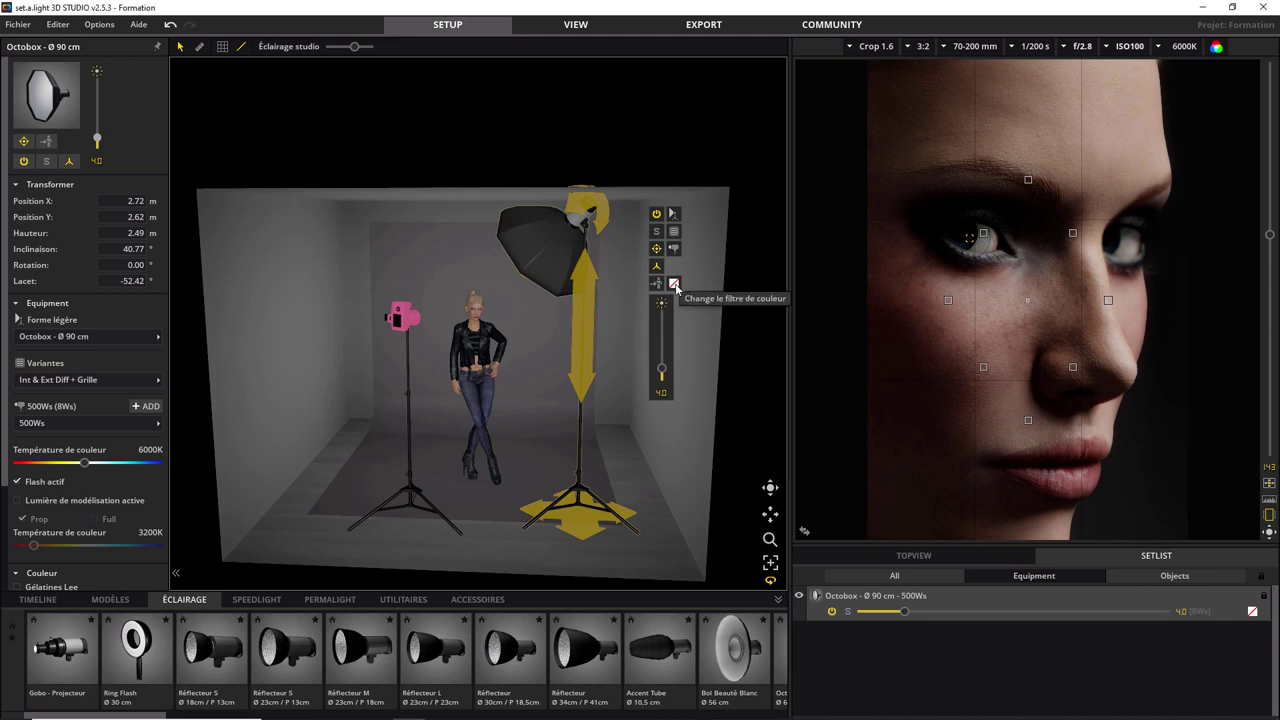
pyautogui.click(675, 285)
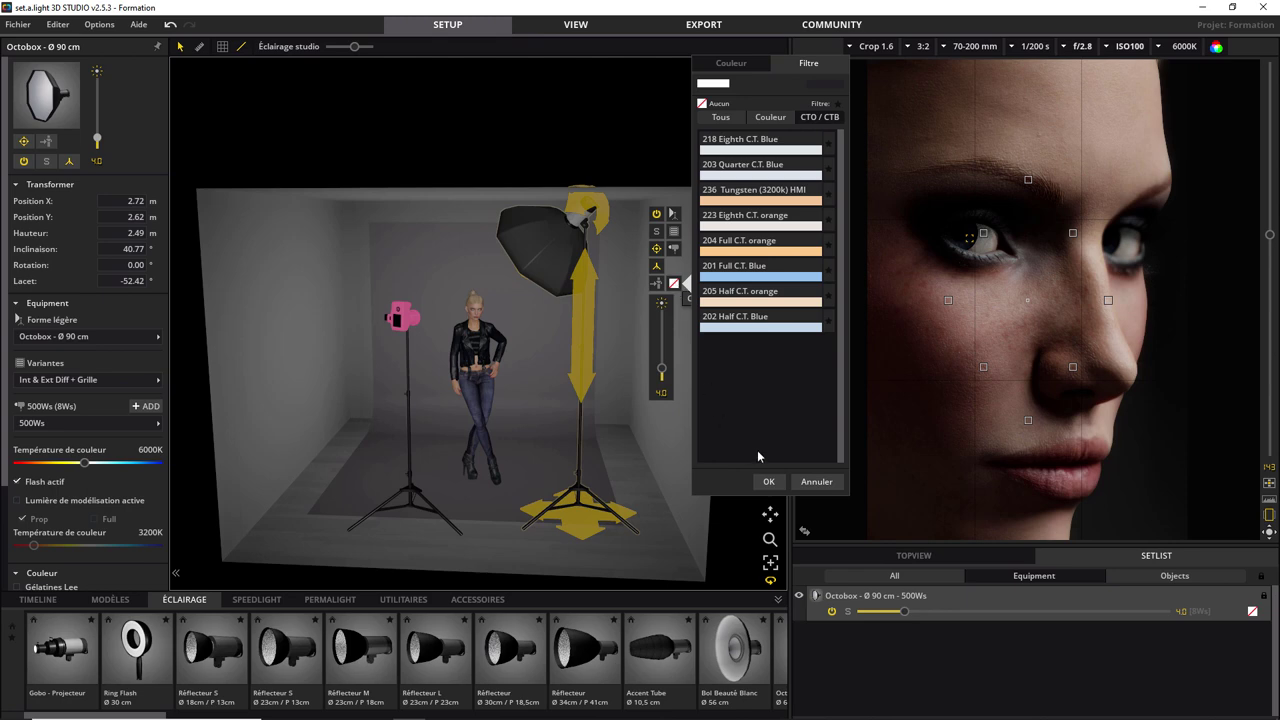
pyautogui.click(810, 481)
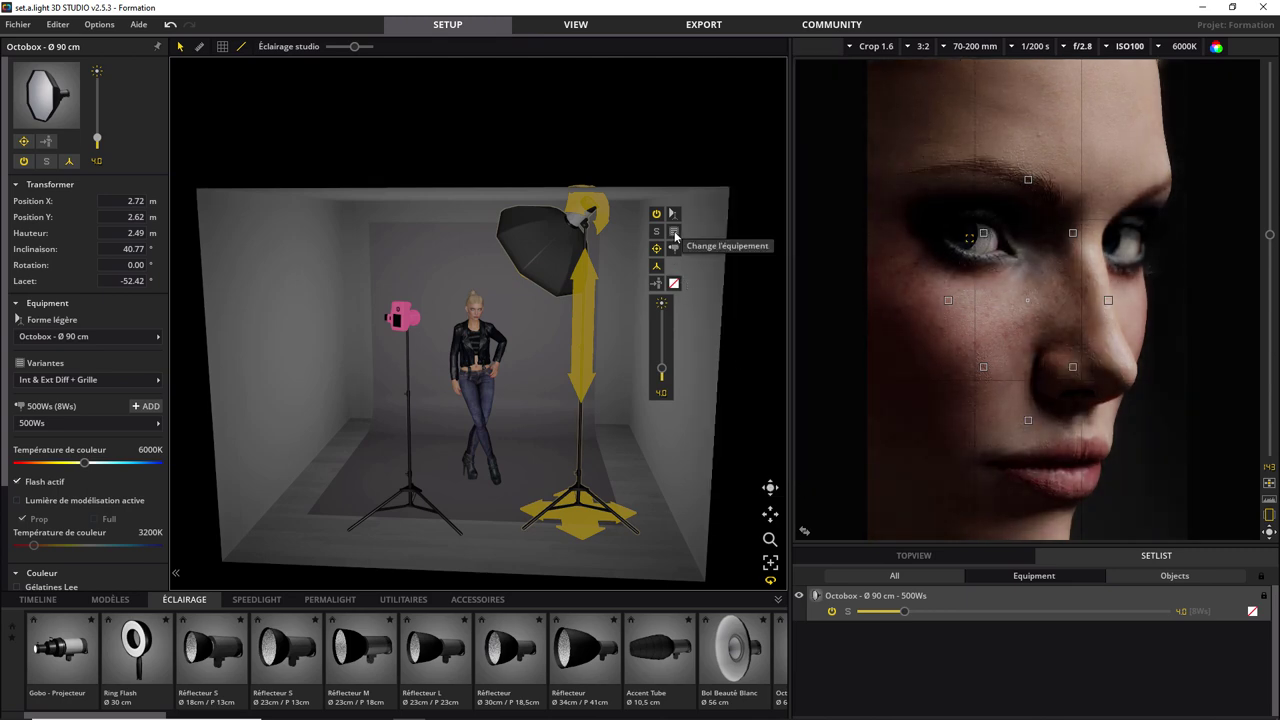
# Step: Switch the 90 cm Octobox to its Grille (grid) variant and bring up the modifier library
pyautogui.click(675, 234)
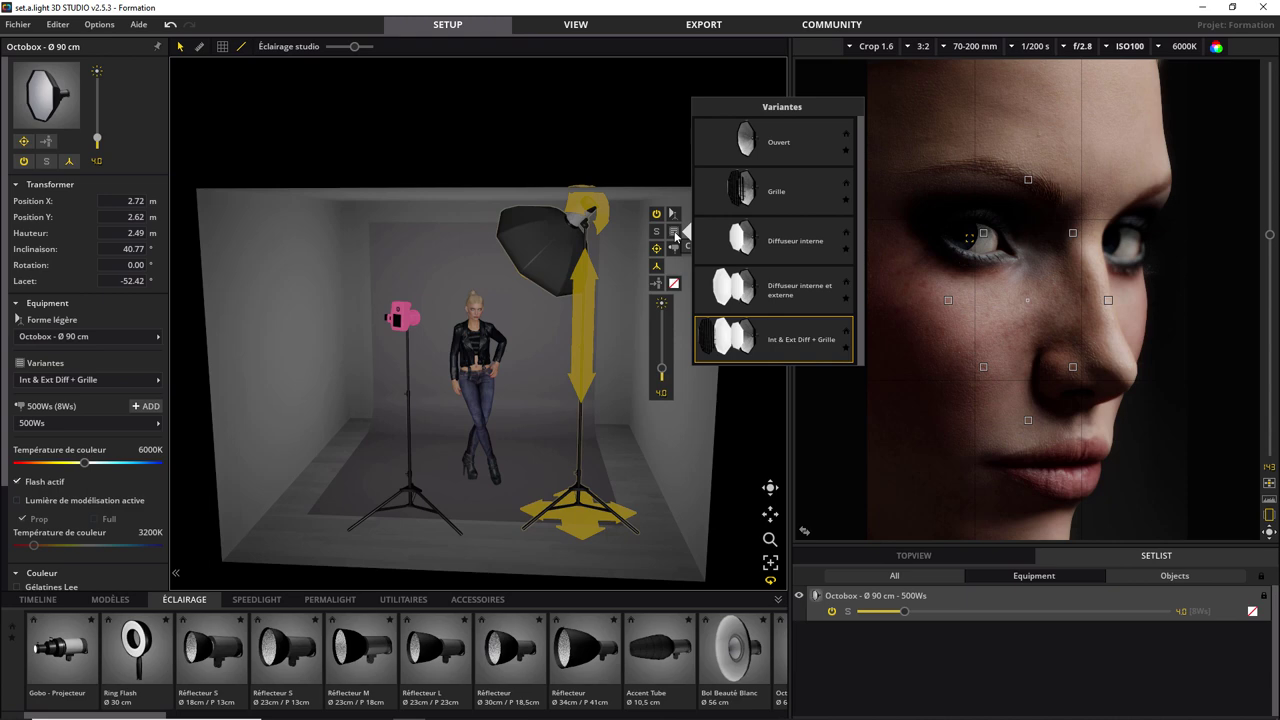
pyautogui.click(568, 246)
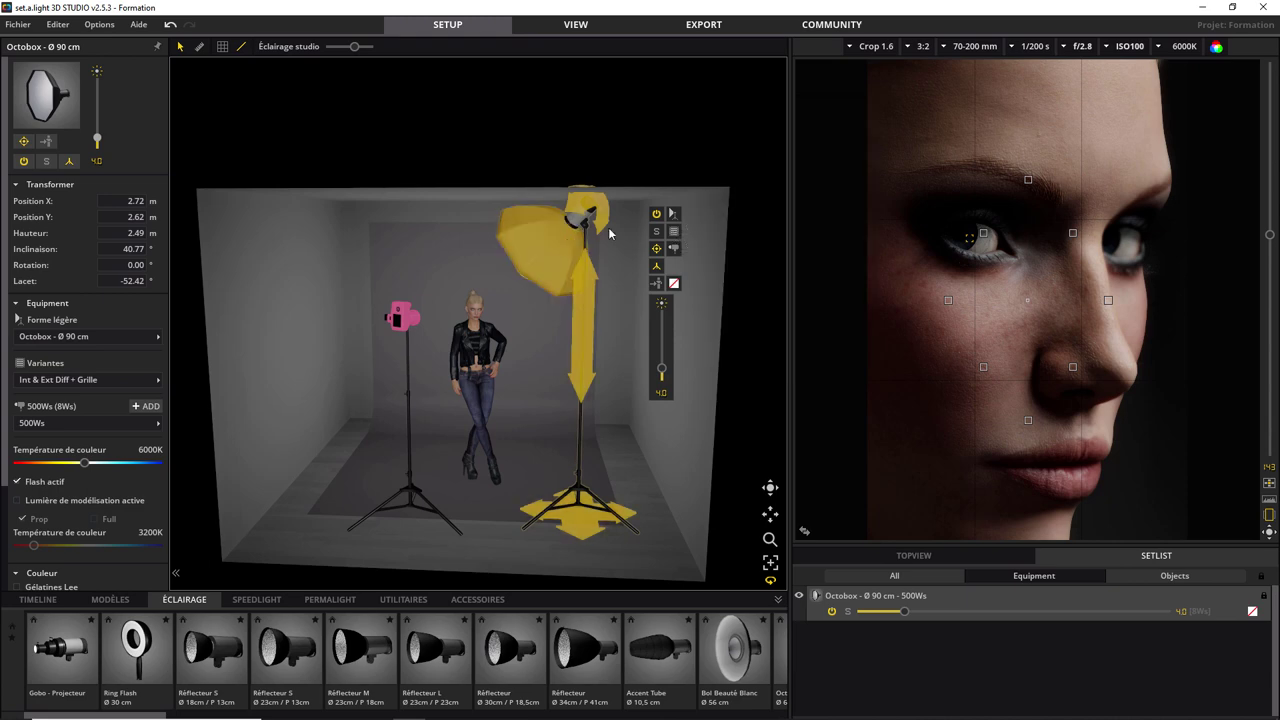
pyautogui.click(673, 236)
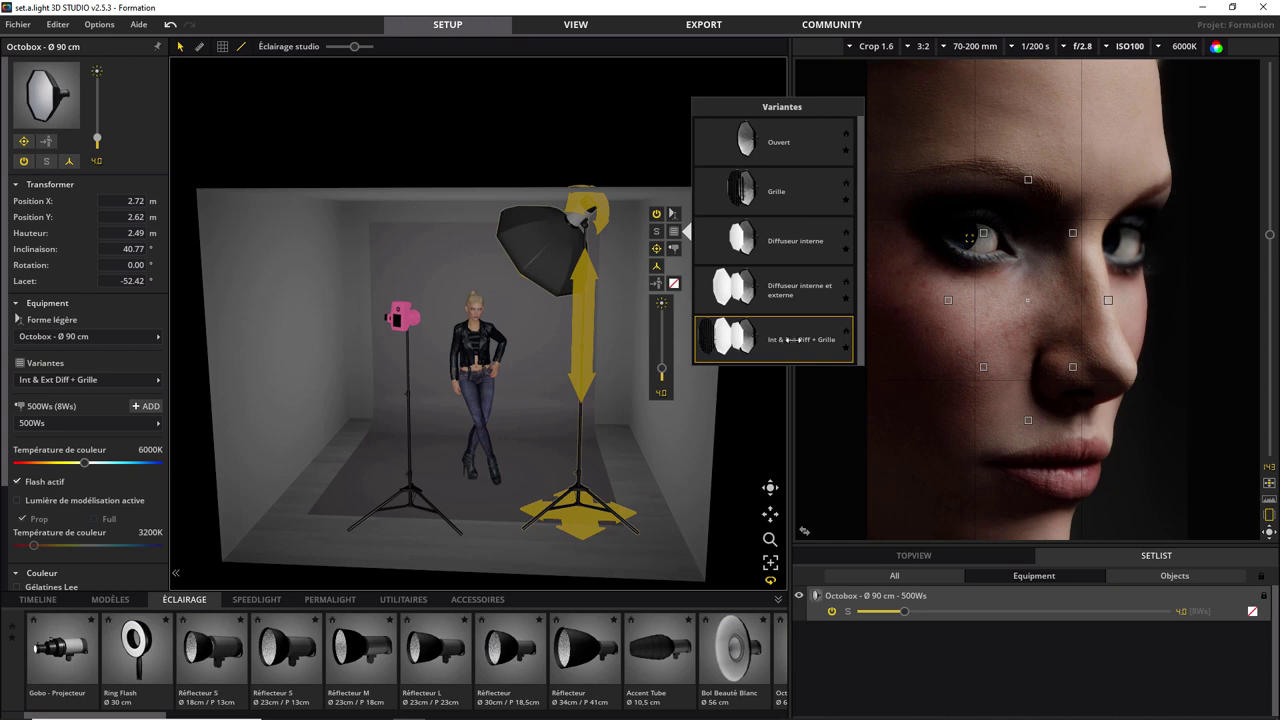
pyautogui.click(774, 196)
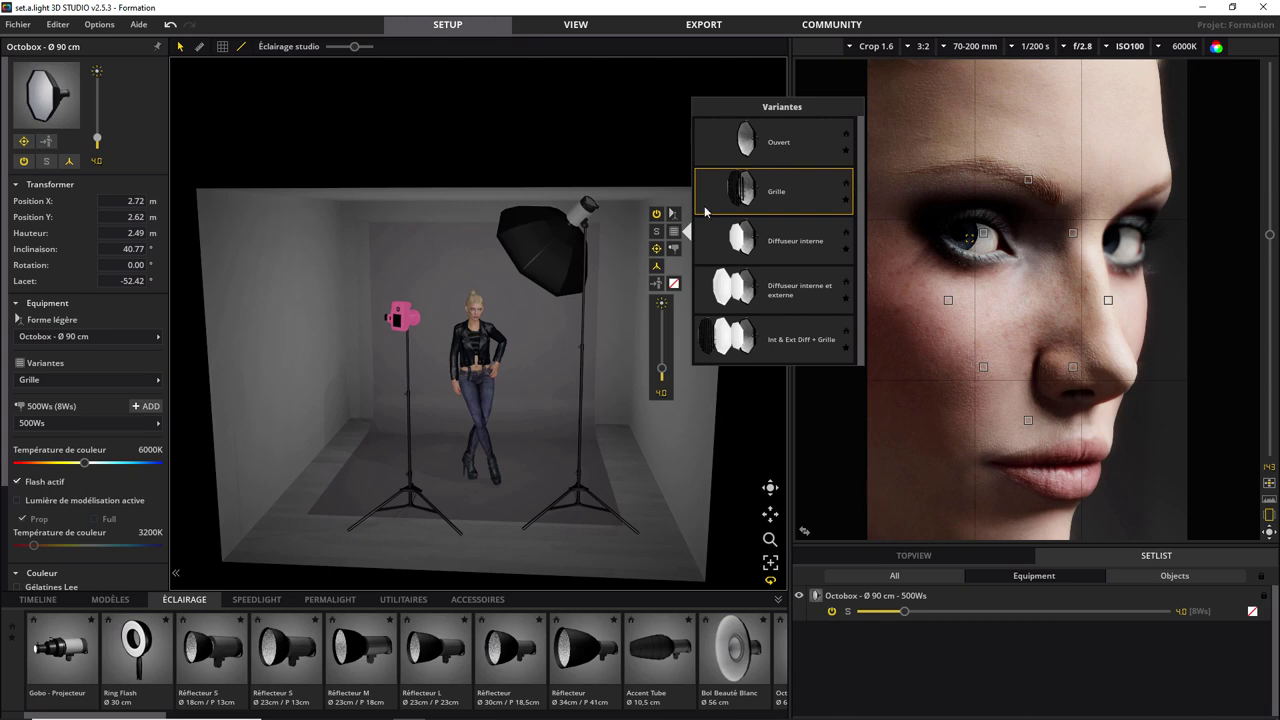
pyautogui.click(674, 215)
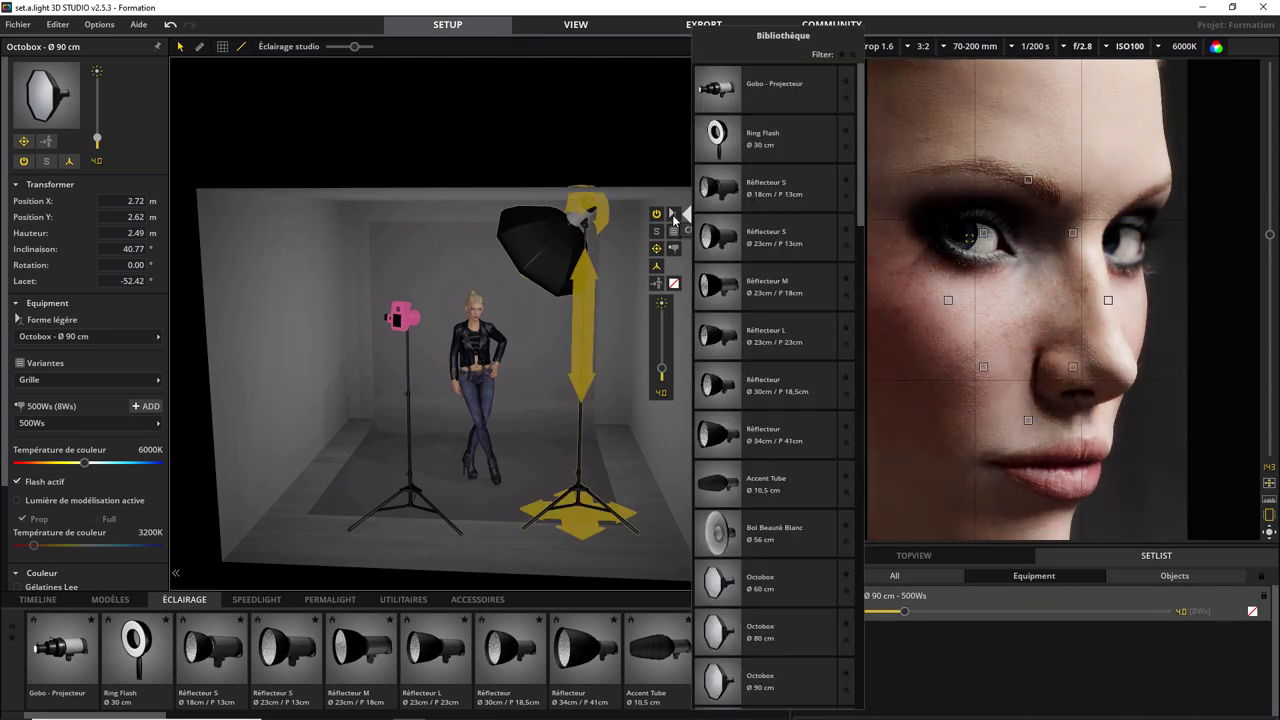
# Step: Replace the octobox with the white 56 cm beauty dish (Bol Beauté Blanc Ø 56 cm)
pyautogui.click(766, 388)
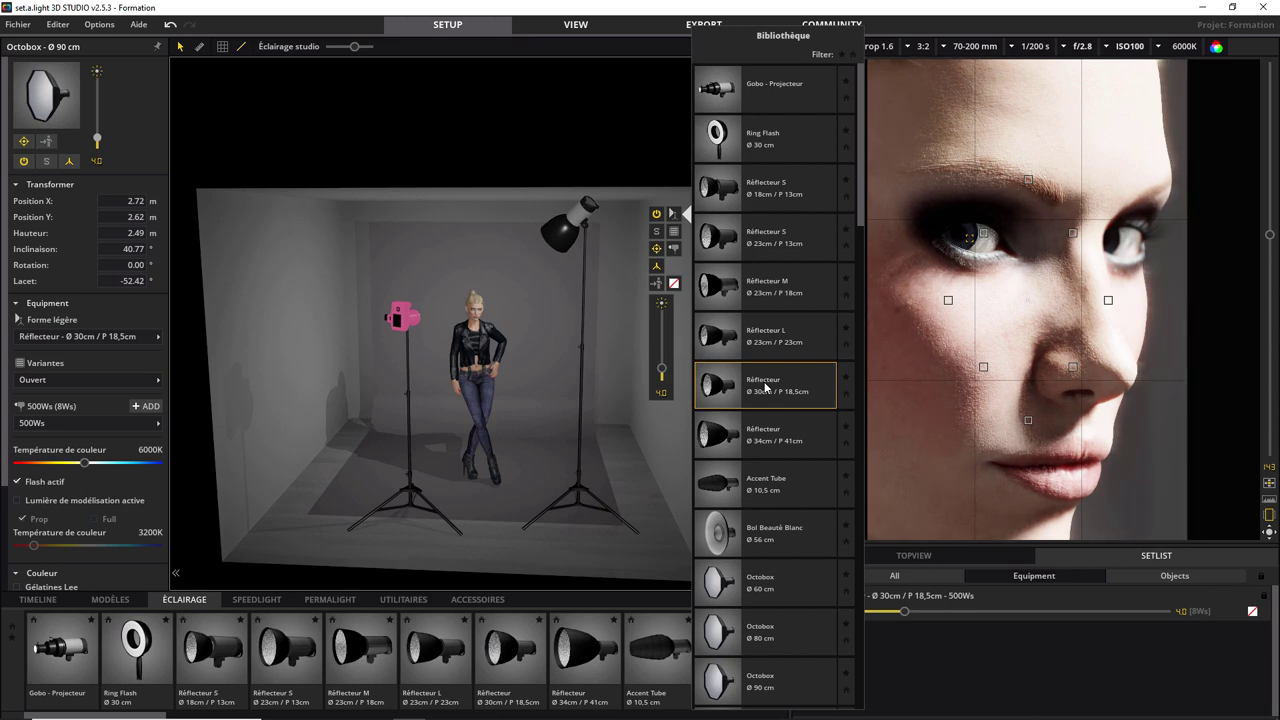
pyautogui.click(675, 233)
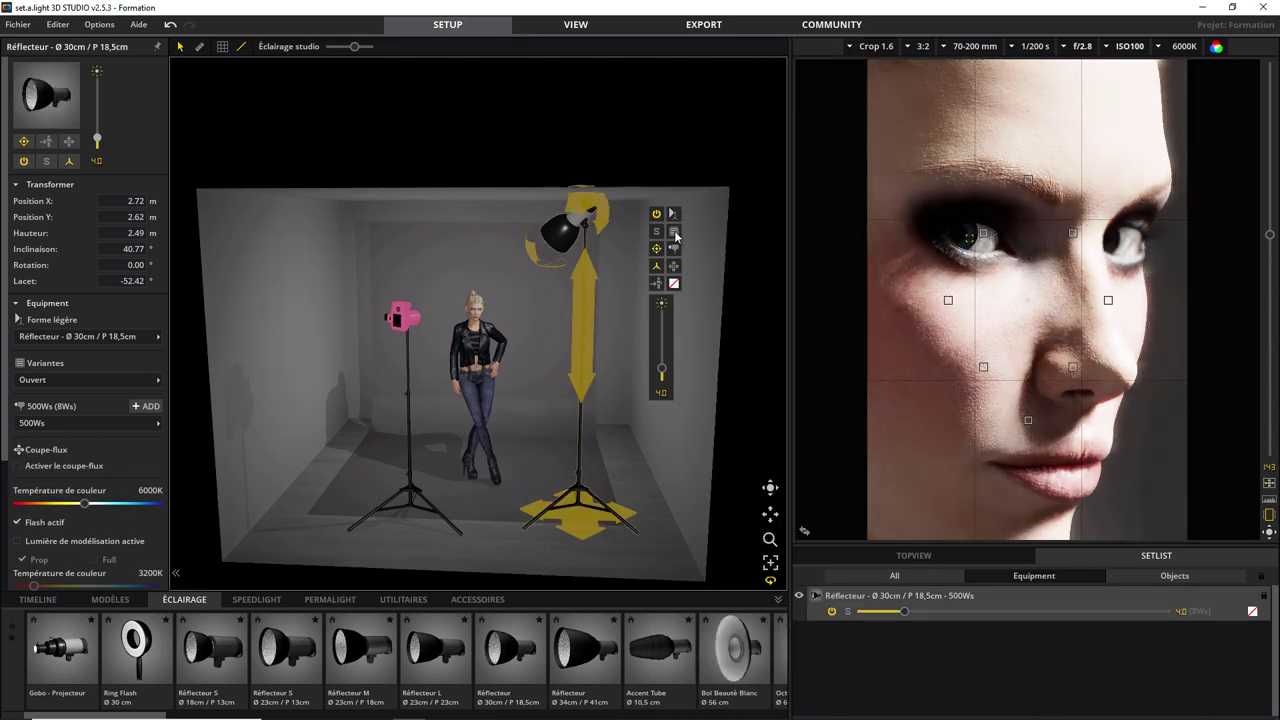
pyautogui.click(675, 233)
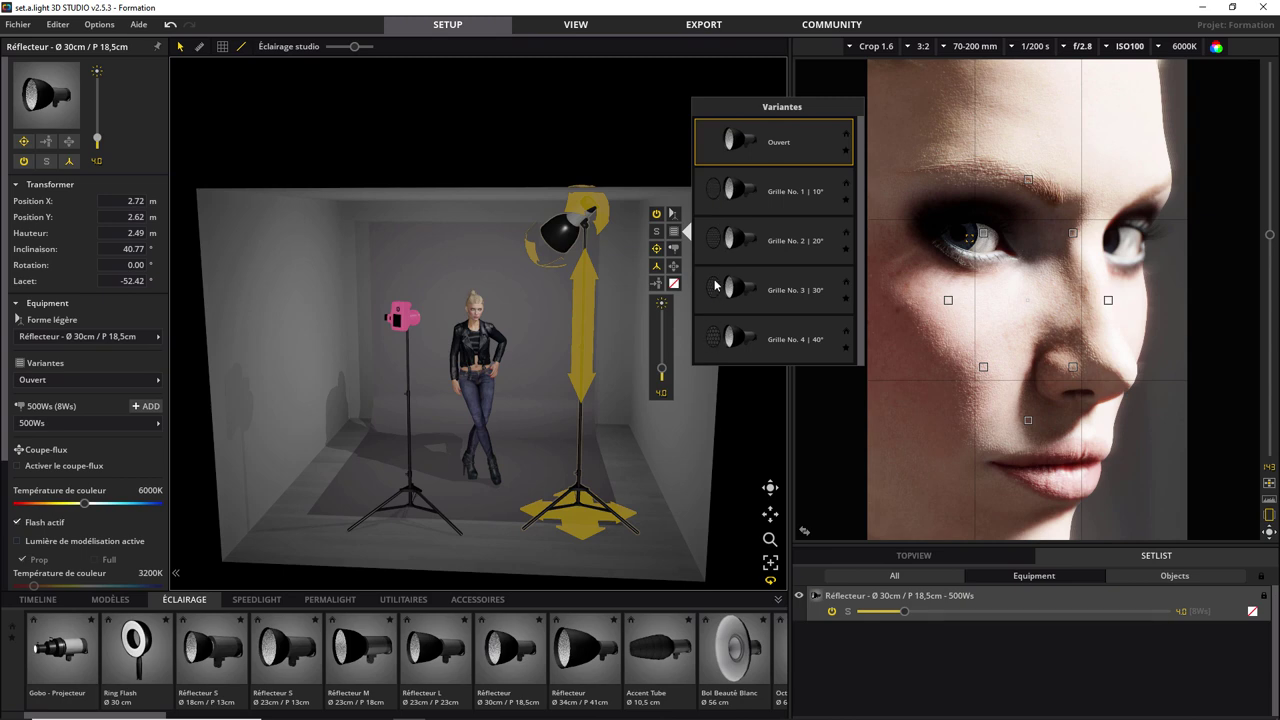
pyautogui.click(676, 215)
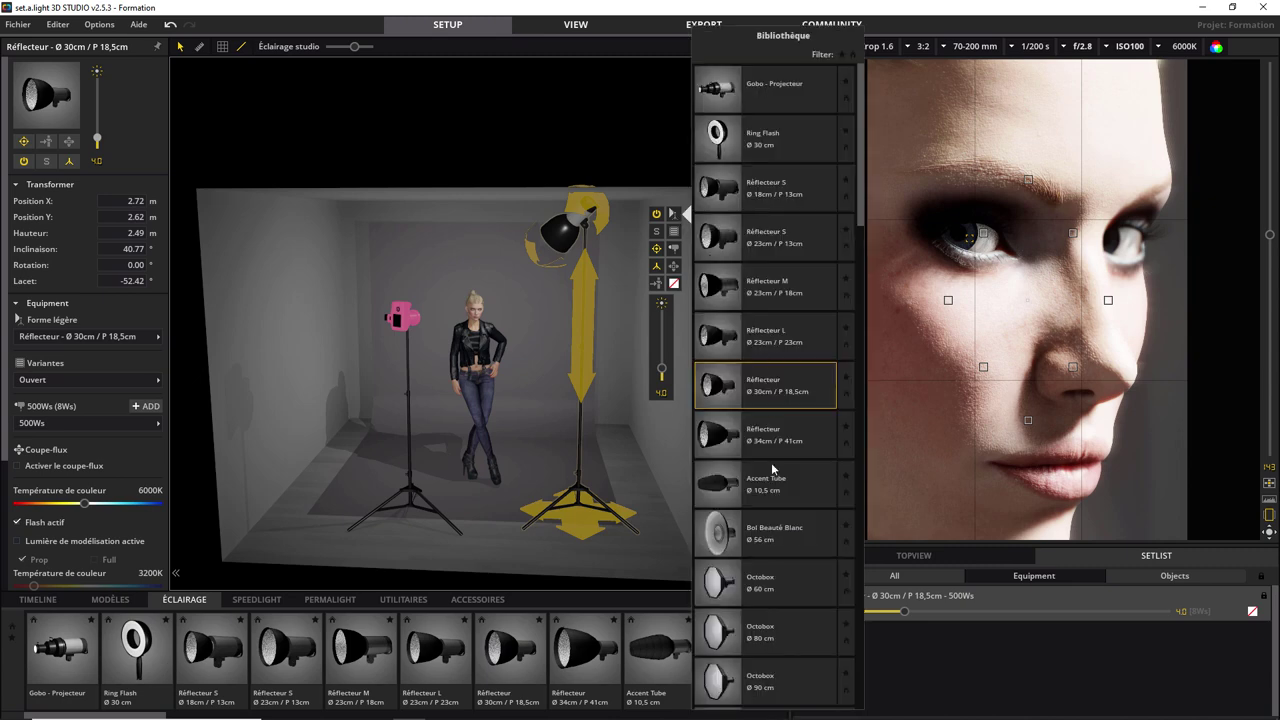
pyautogui.click(756, 533)
pyautogui.click(585, 310)
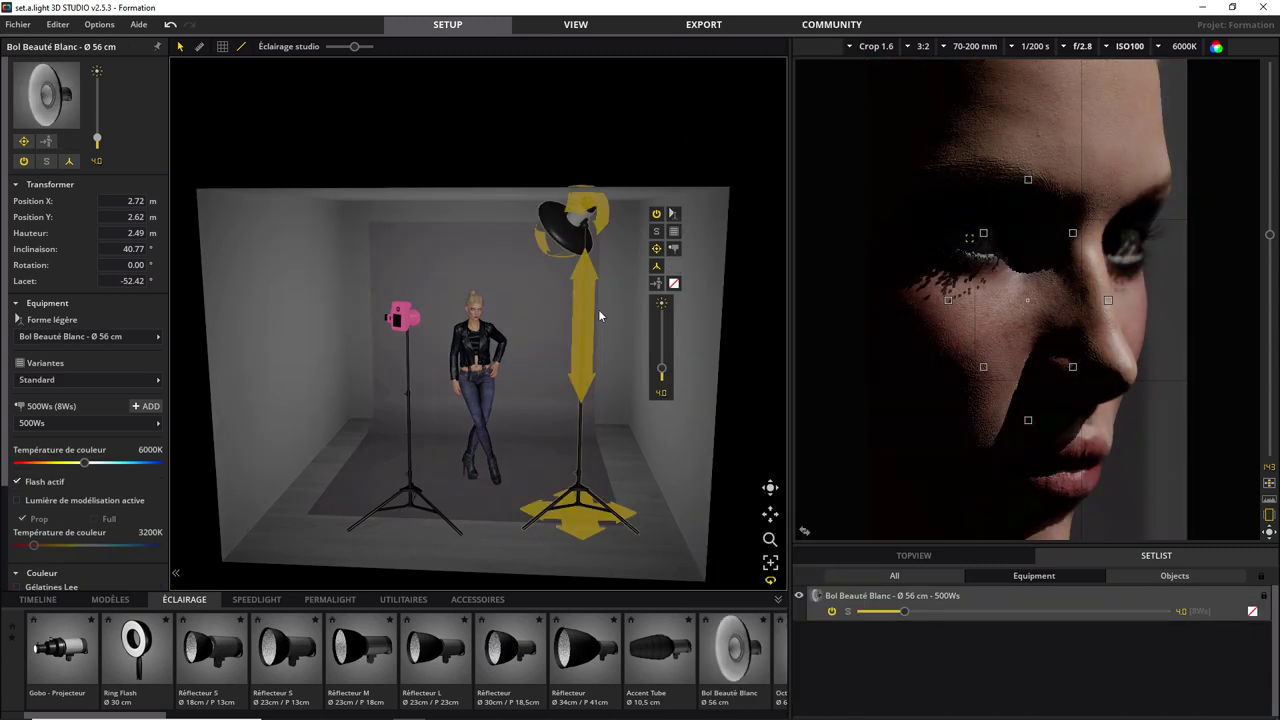
# Step: Move the beauty dish toward the model, lowering it to 1.97 m and tilting it to 28°
pyautogui.moveTo(549, 520); pyautogui.dragTo(514, 514)
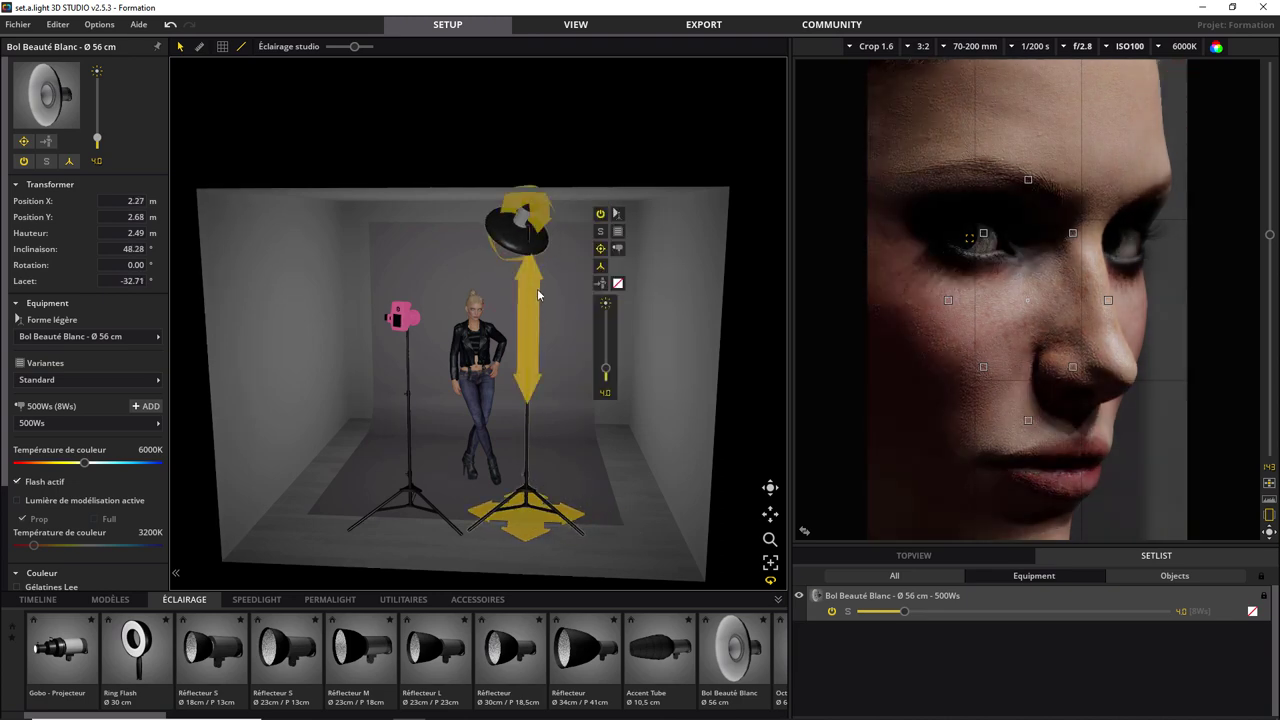
pyautogui.moveTo(537, 288); pyautogui.dragTo(525, 340)
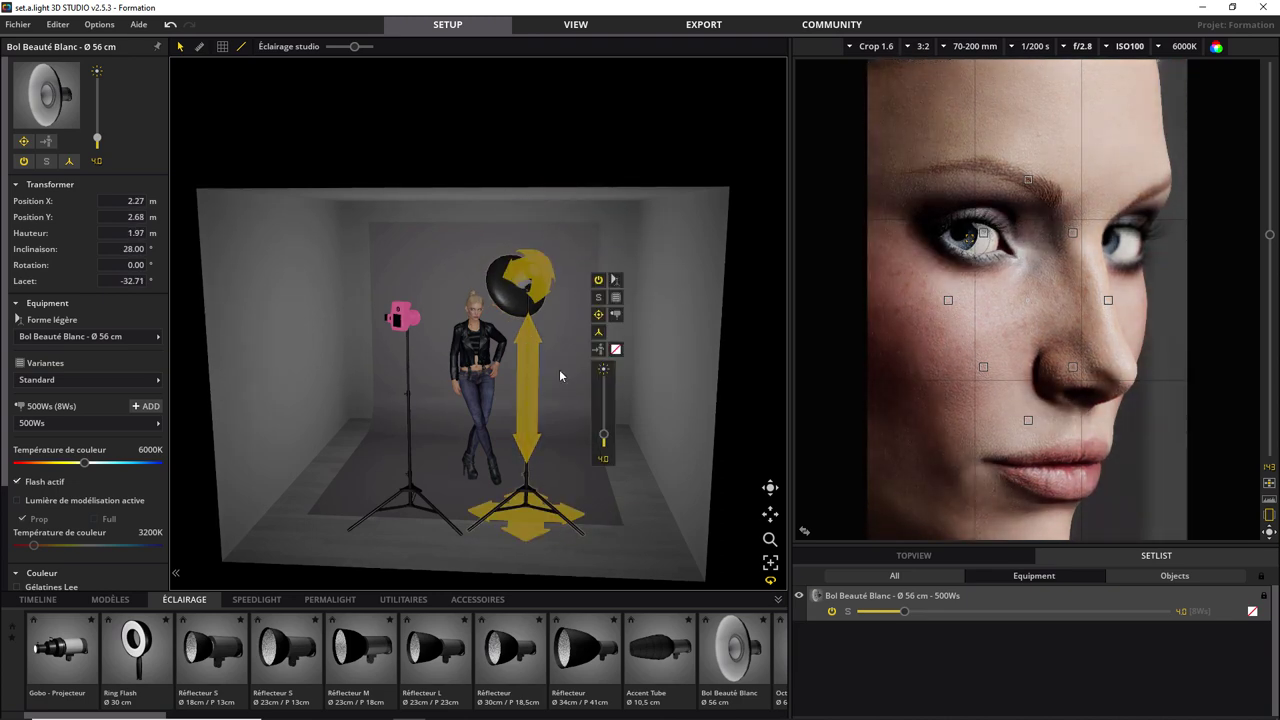
pyautogui.click(617, 298)
# Step: Swap the beauty dish for the Accent Tube and lower the light's power to 3.0
pyautogui.click(665, 659)
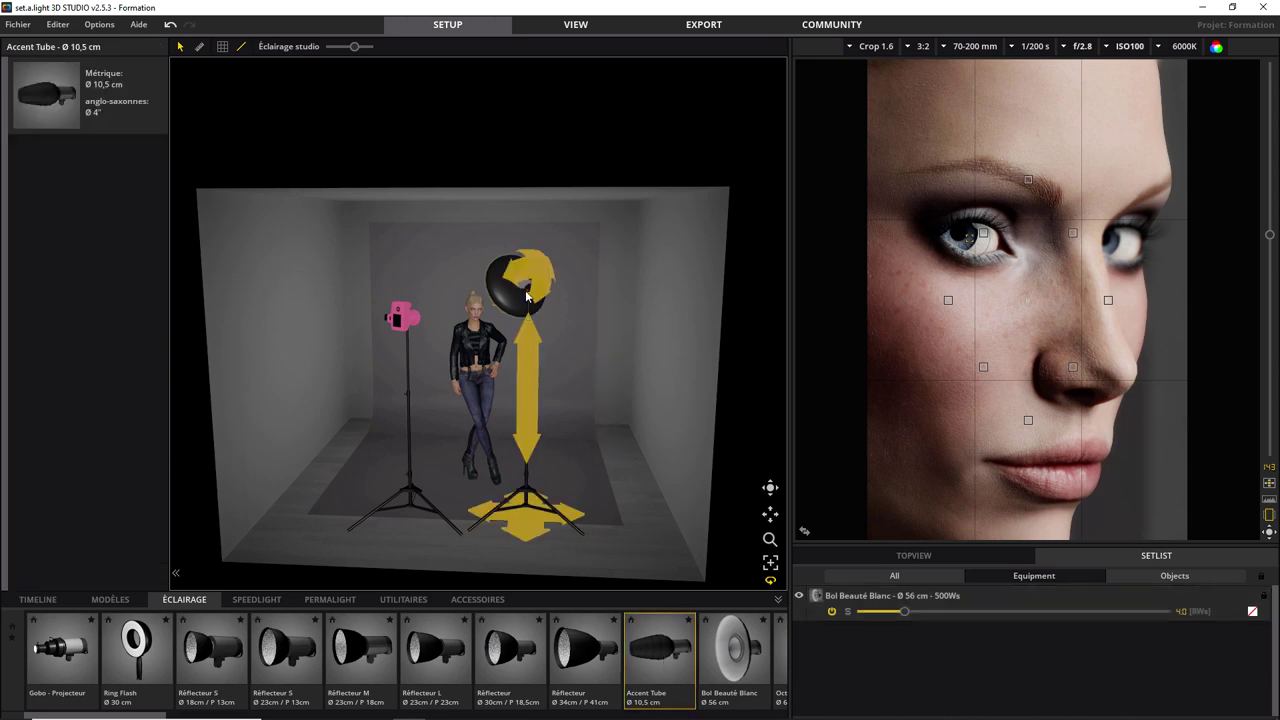
pyautogui.click(527, 296)
pyautogui.click(615, 281)
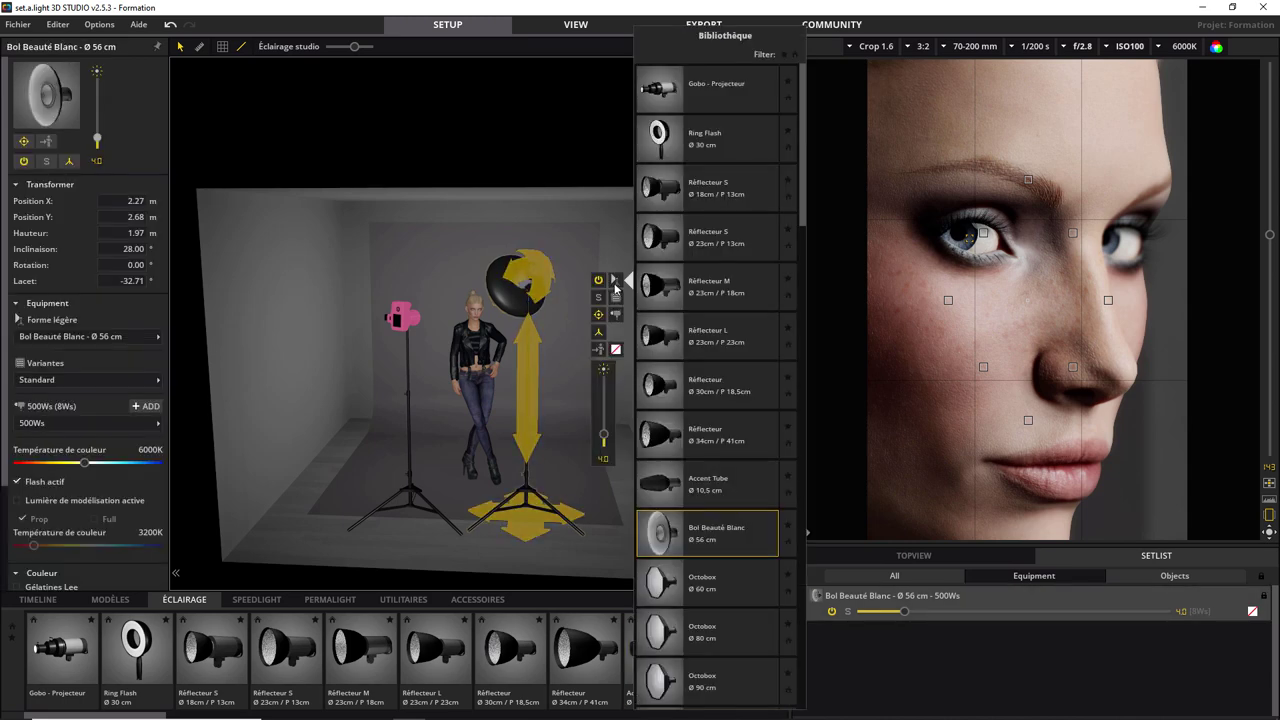
pyautogui.click(712, 485)
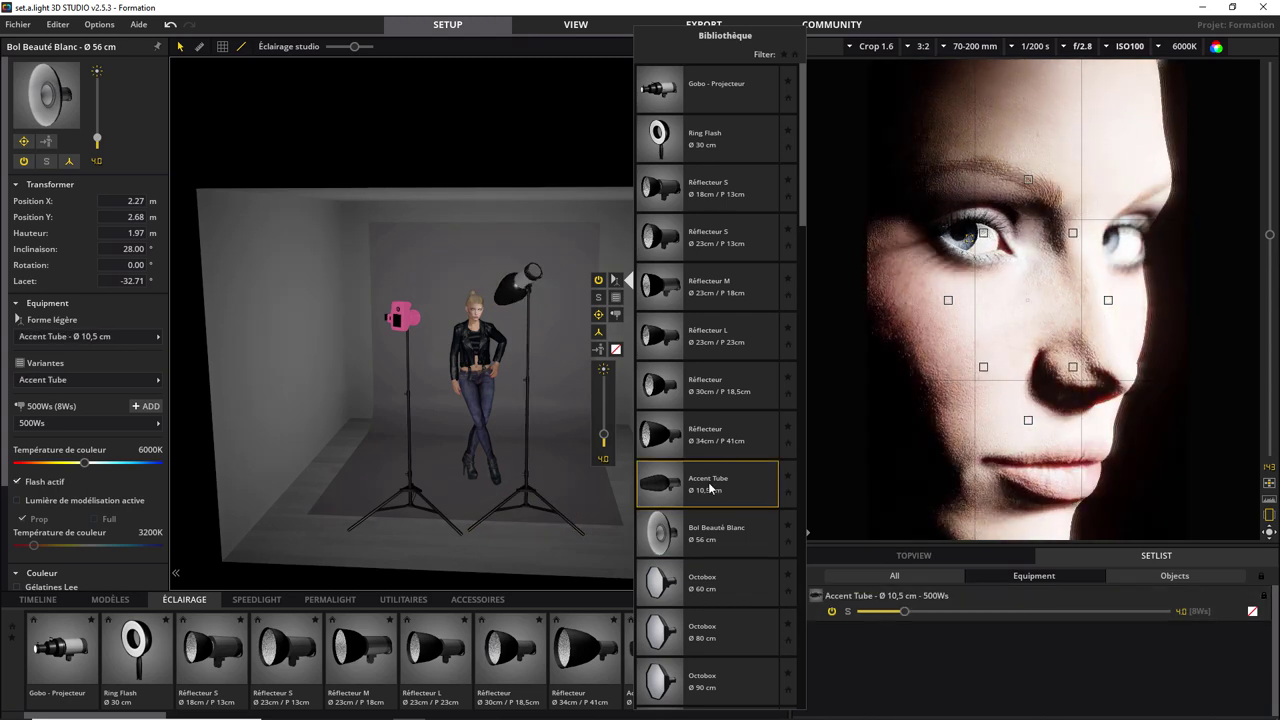
pyautogui.moveTo(603, 436); pyautogui.dragTo(603, 442)
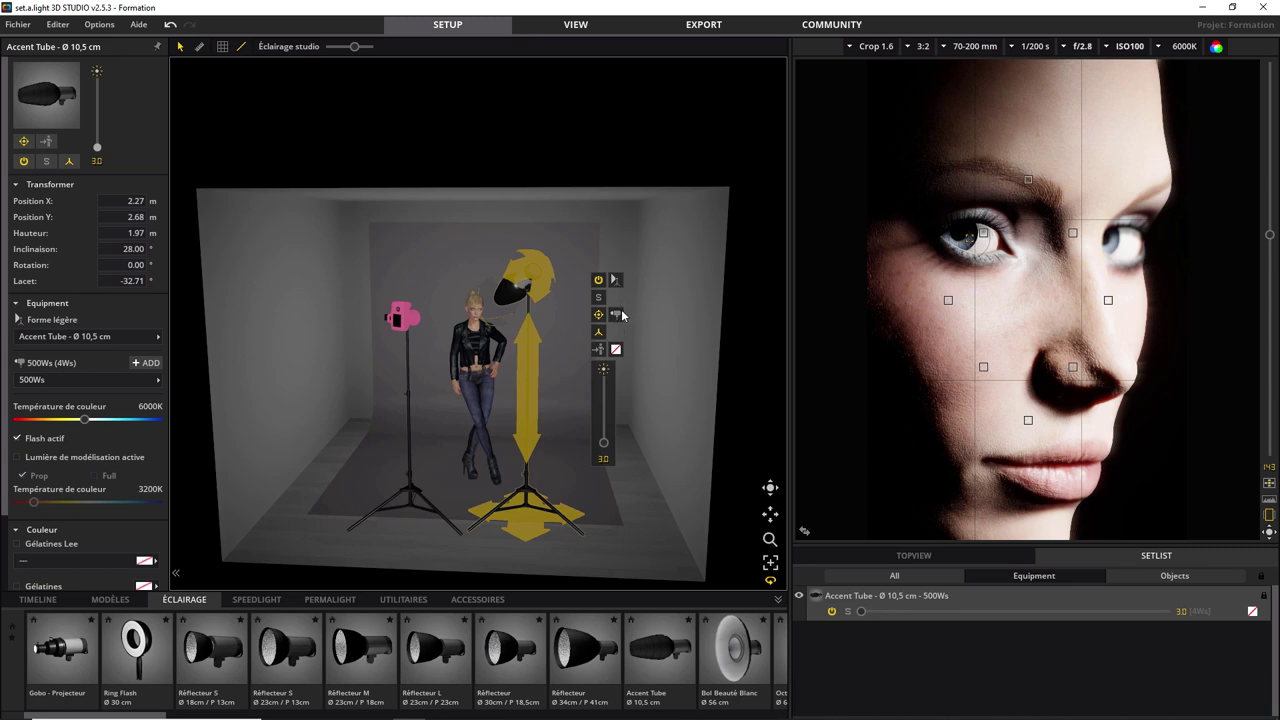
# Step: Replace the modifier with the Parabolic Ø 120 cm and move it beside the model
pyautogui.click(617, 281)
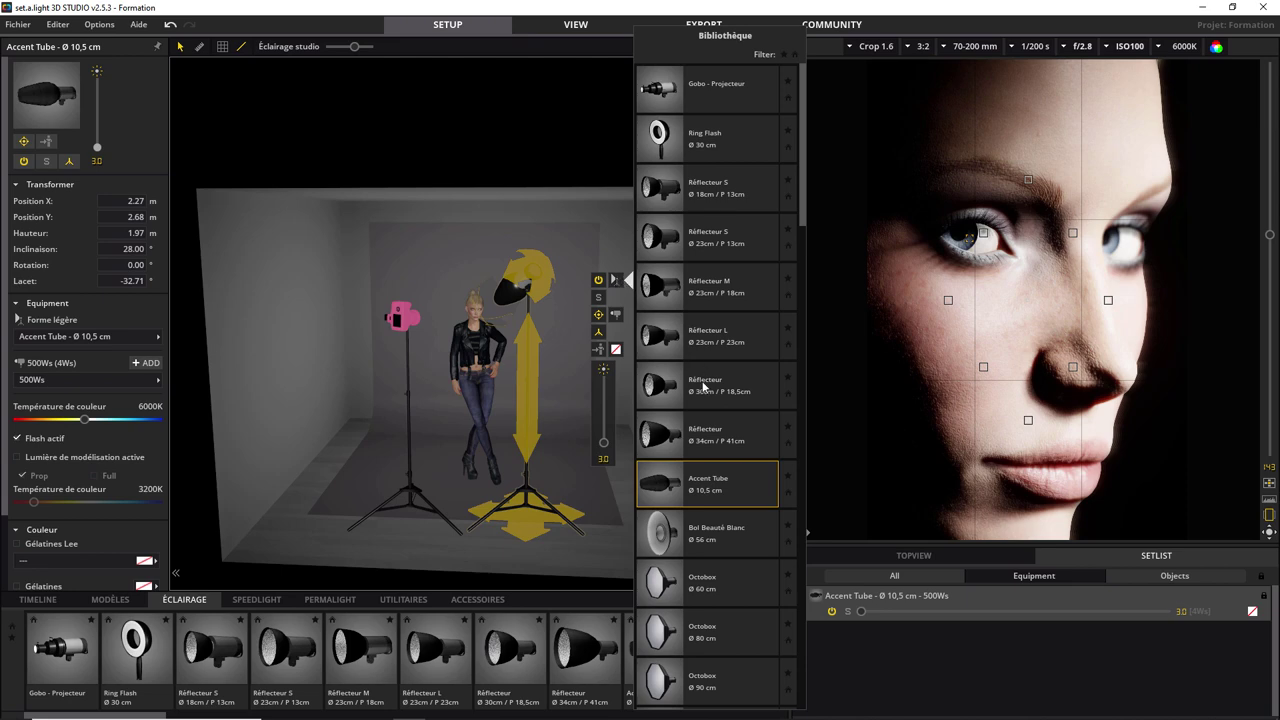
pyautogui.scroll(-2, 720, 400)
pyautogui.scroll(-2, 717, 395)
pyautogui.scroll(-2, 717, 395)
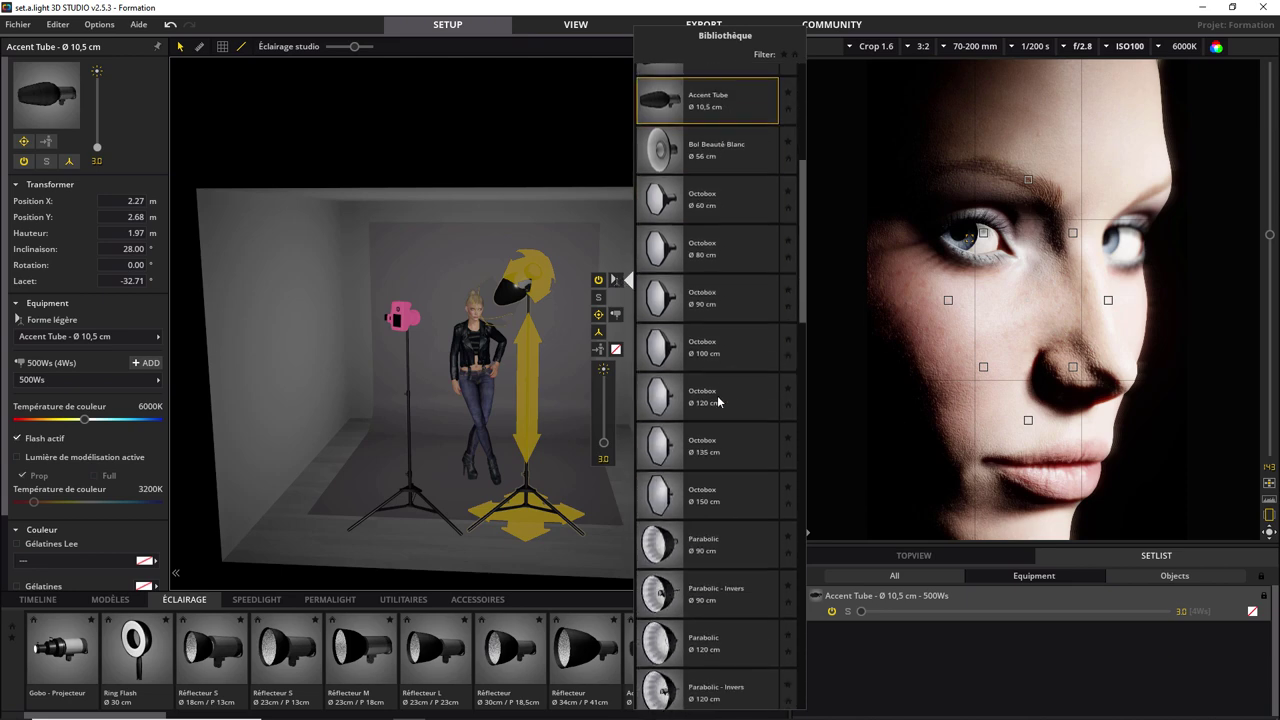
pyautogui.scroll(-2, 718, 400)
pyautogui.scroll(-2, 717, 395)
pyautogui.scroll(-2, 717, 395)
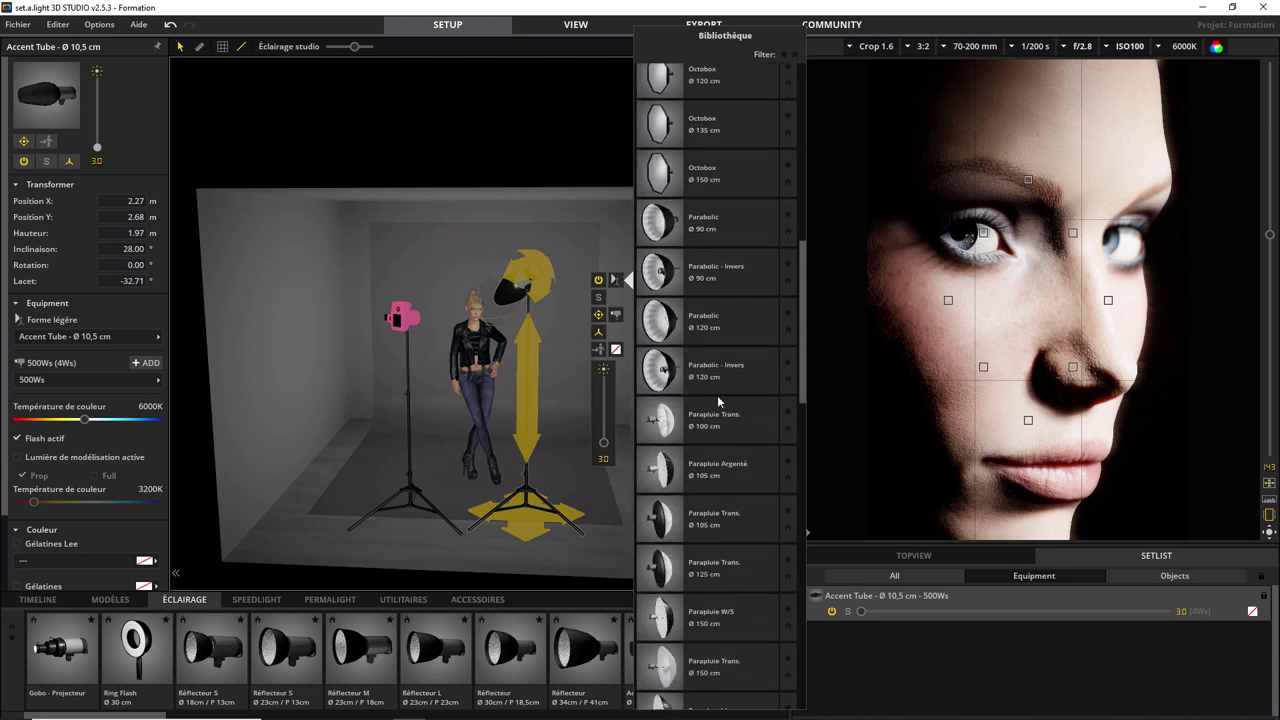
pyautogui.click(686, 330)
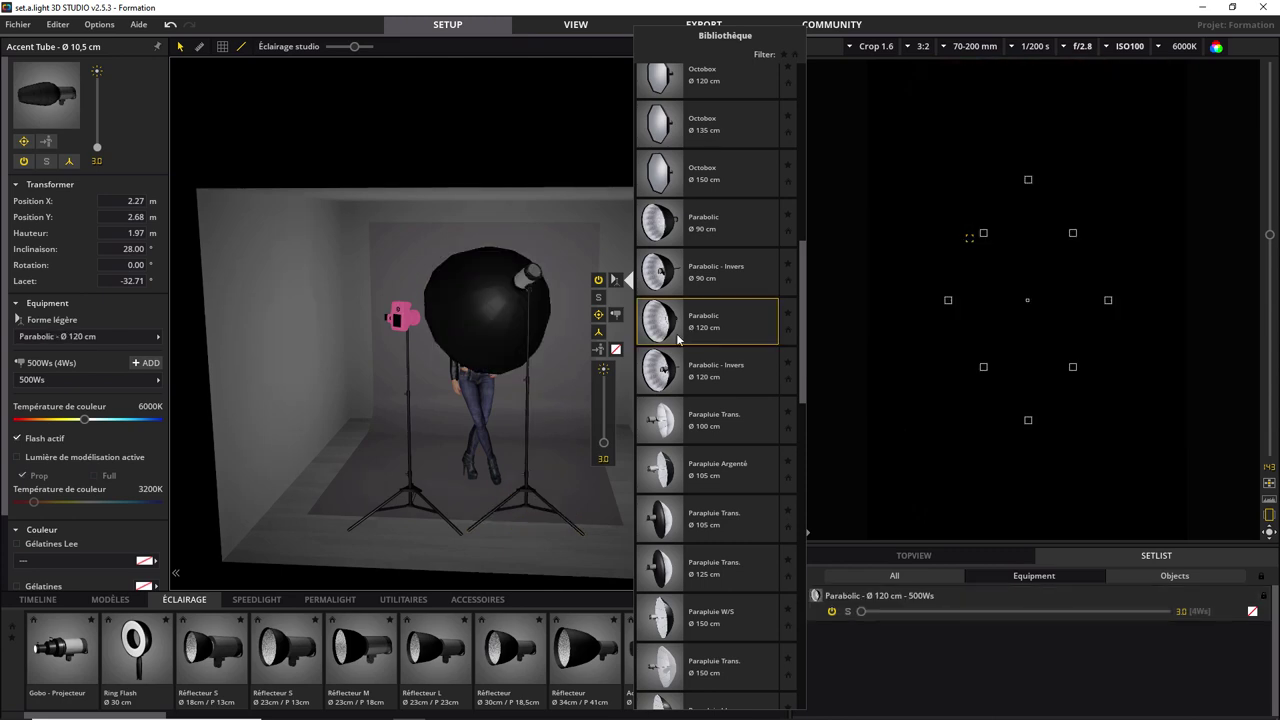
pyautogui.moveTo(536, 500); pyautogui.dragTo(572, 515)
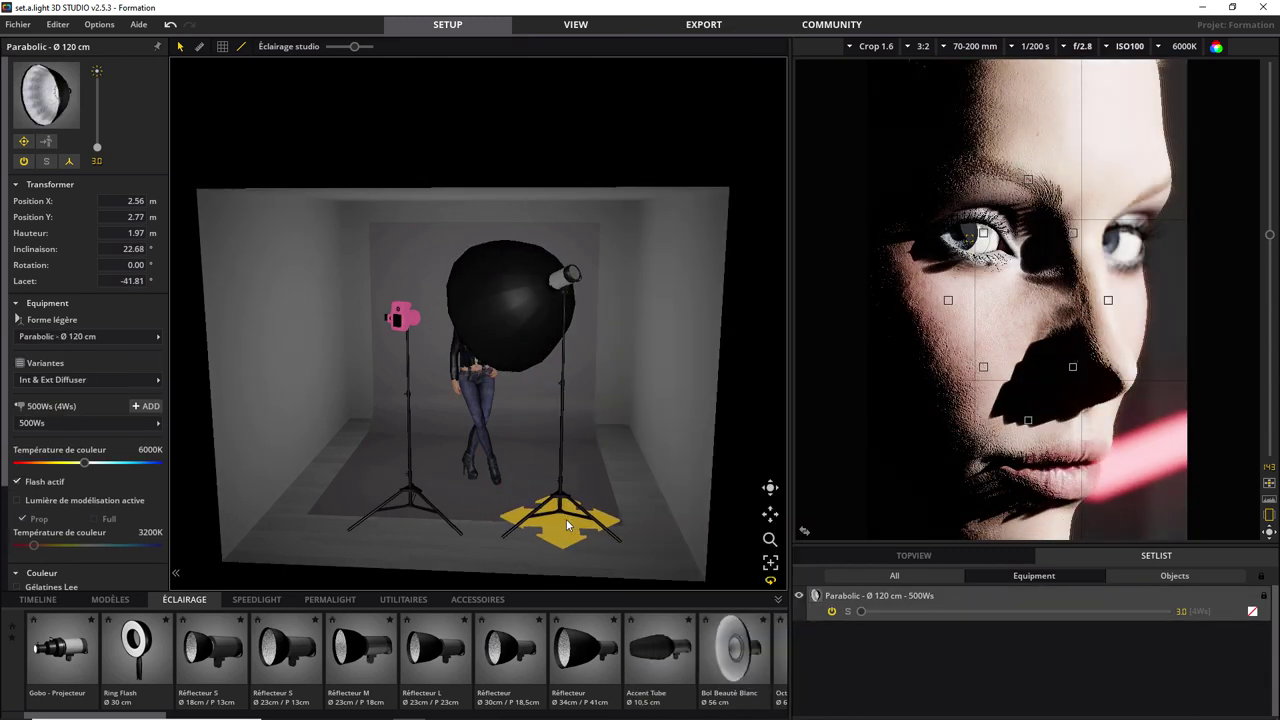
# Step: Raise the Parabolic to 2.48 m tilted 40.98°, toggling it off and on to compare its effect
pyautogui.moveTo(568, 440); pyautogui.dragTo(590, 369)
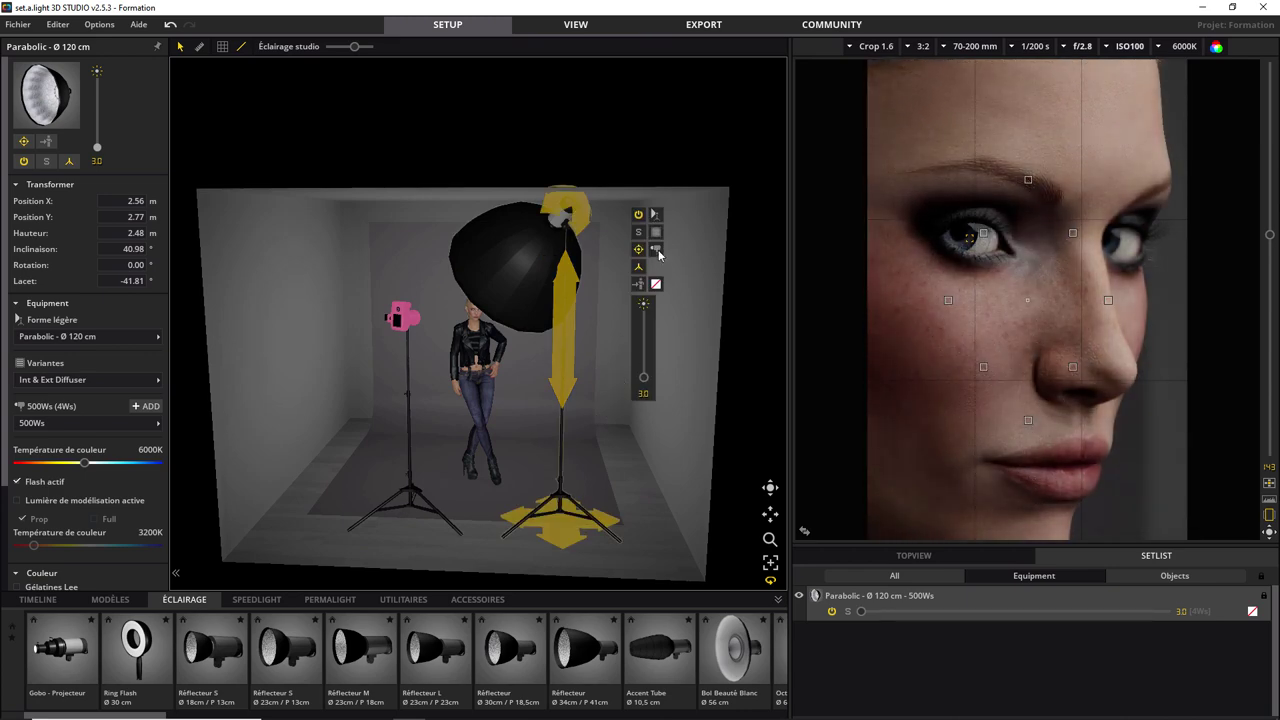
pyautogui.click(655, 234)
pyautogui.click(23, 145)
pyautogui.click(23, 145)
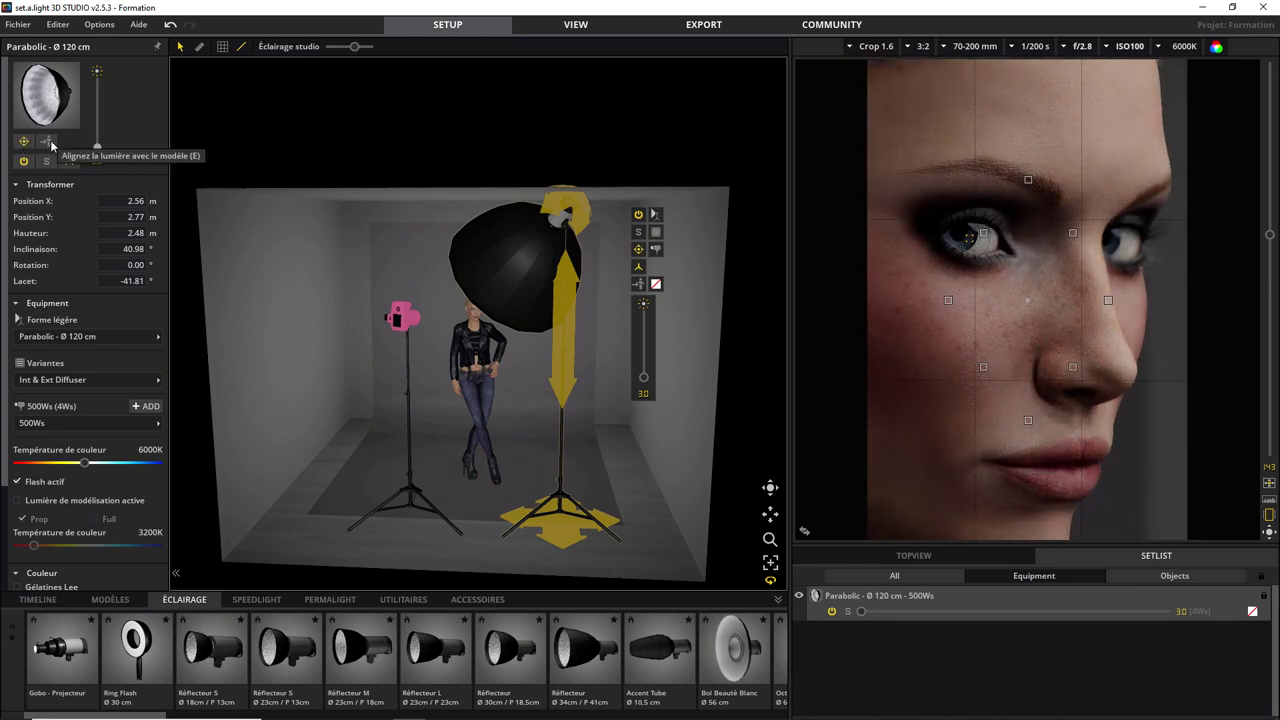
pyautogui.click(23, 162)
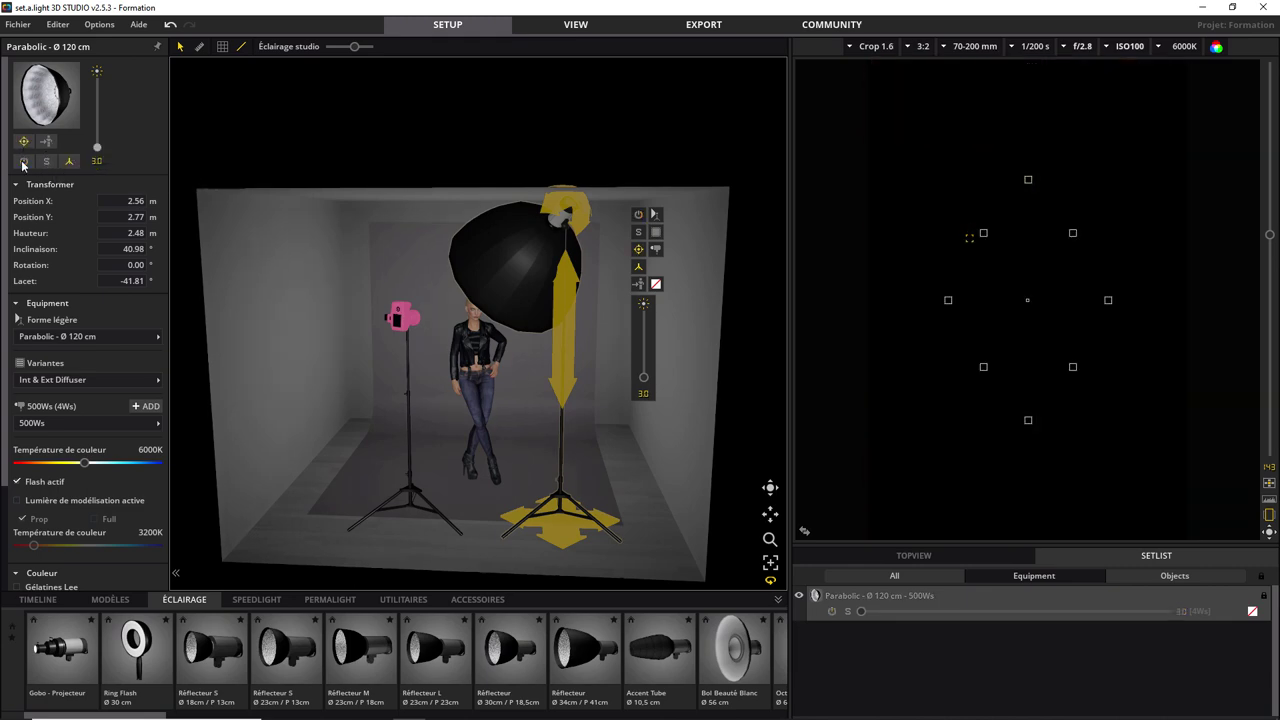
pyautogui.click(23, 162)
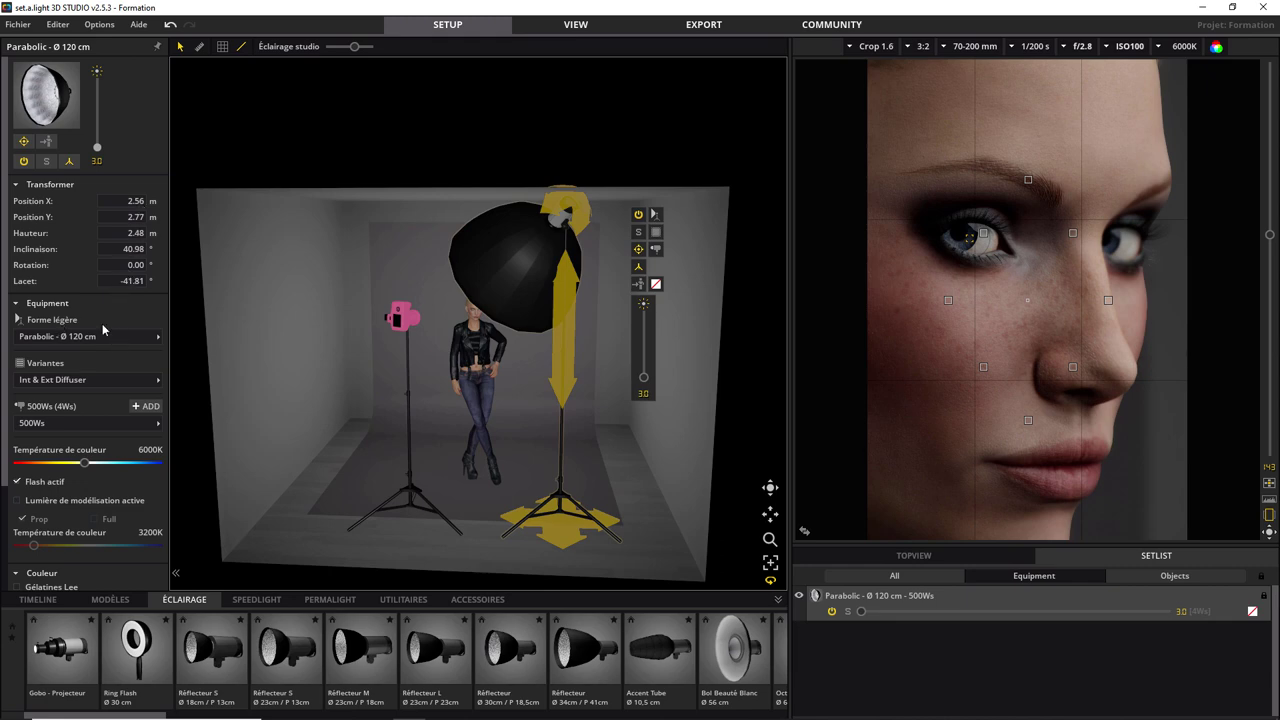
pyautogui.click(132, 337)
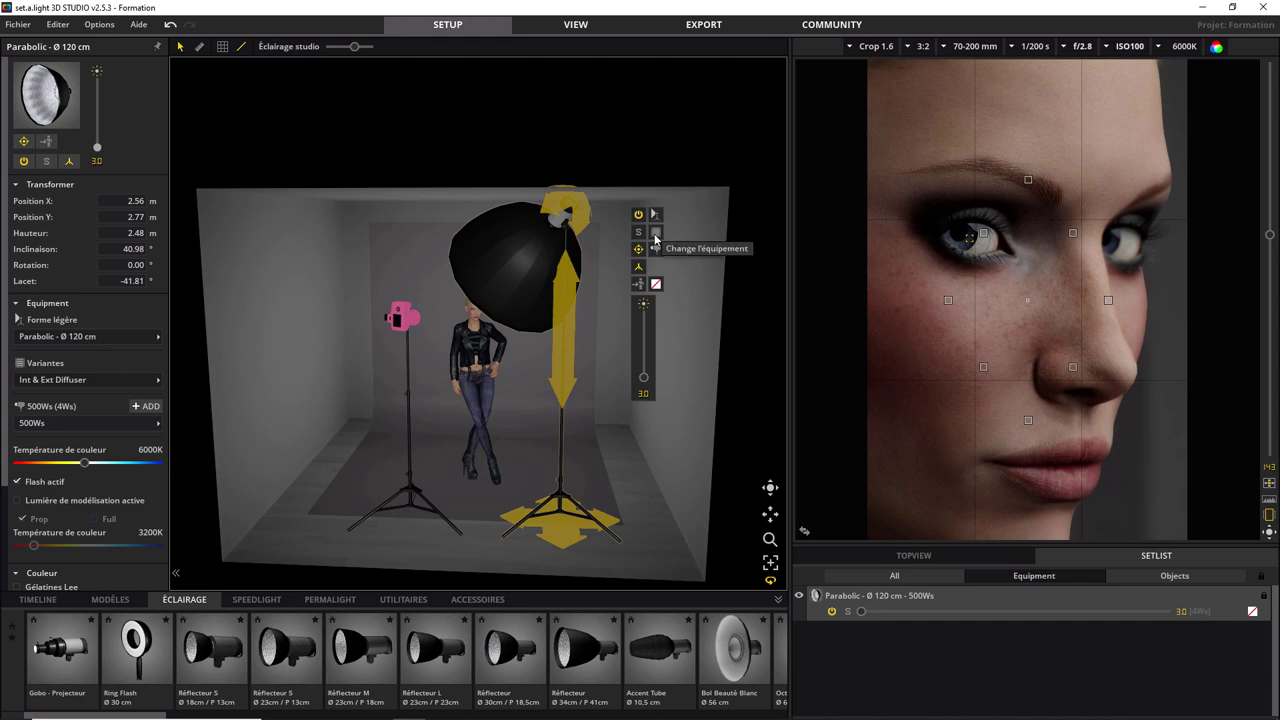
# Step: Fit the Parabolic with the Godox SK400 flash head and drop its power to 1/16 (25Ws)
pyautogui.click(85, 383)
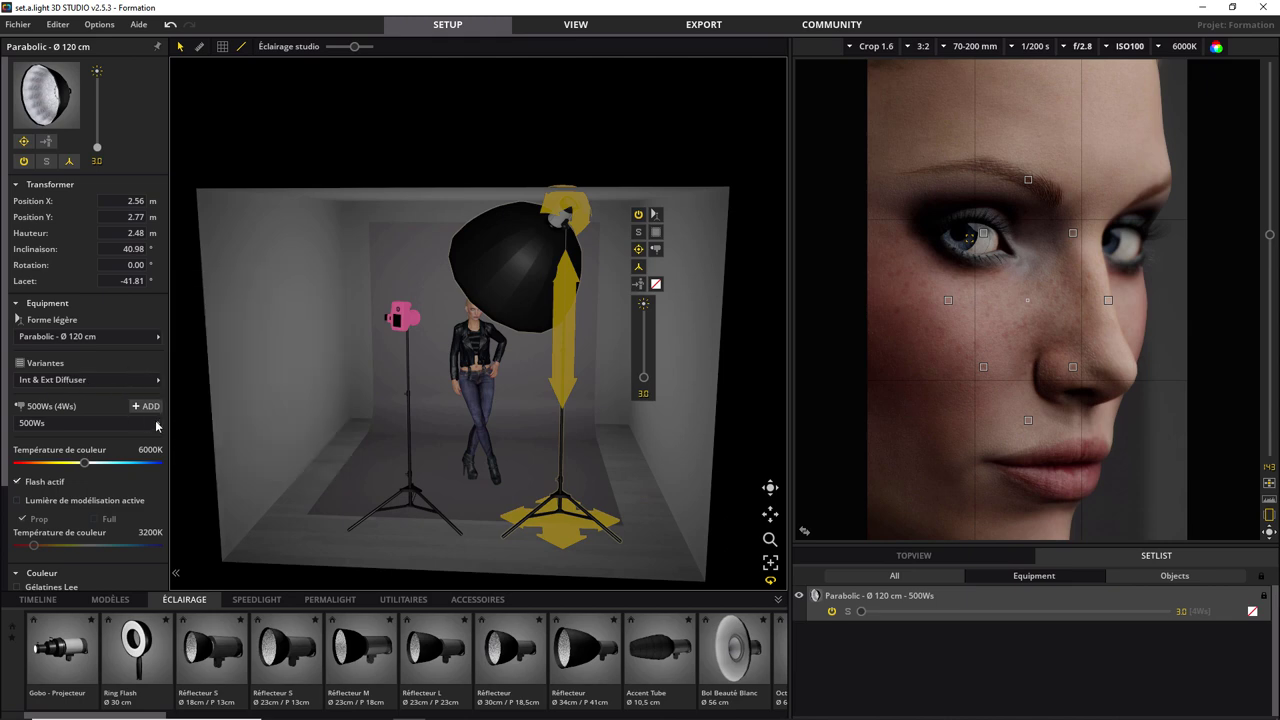
pyautogui.click(156, 424)
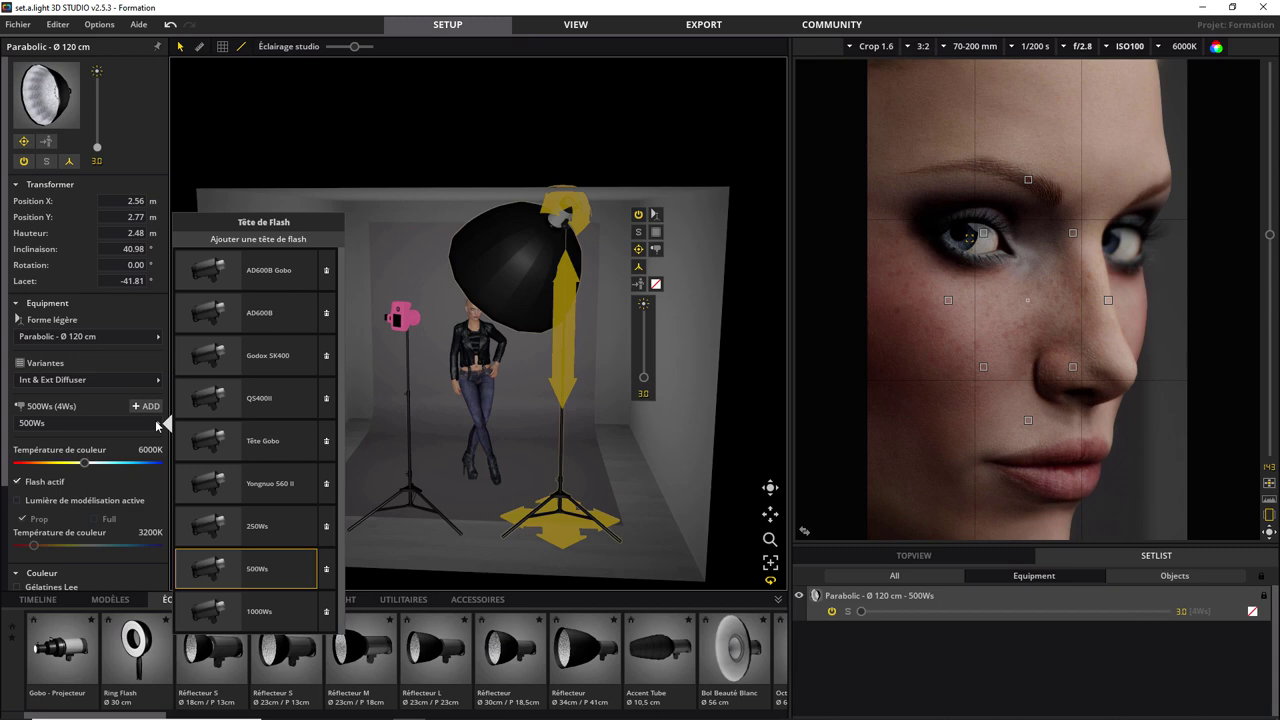
pyautogui.click(246, 363)
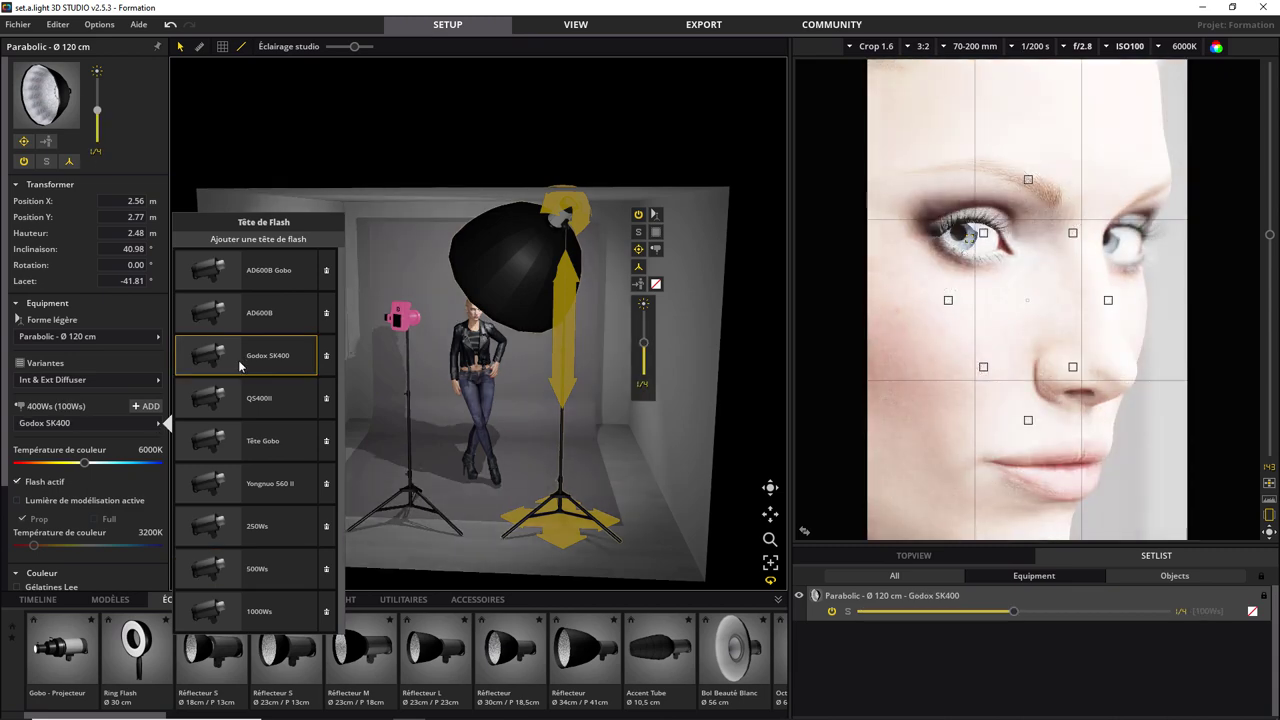
pyautogui.click(643, 344)
pyautogui.moveTo(643, 344); pyautogui.dragTo(643, 370)
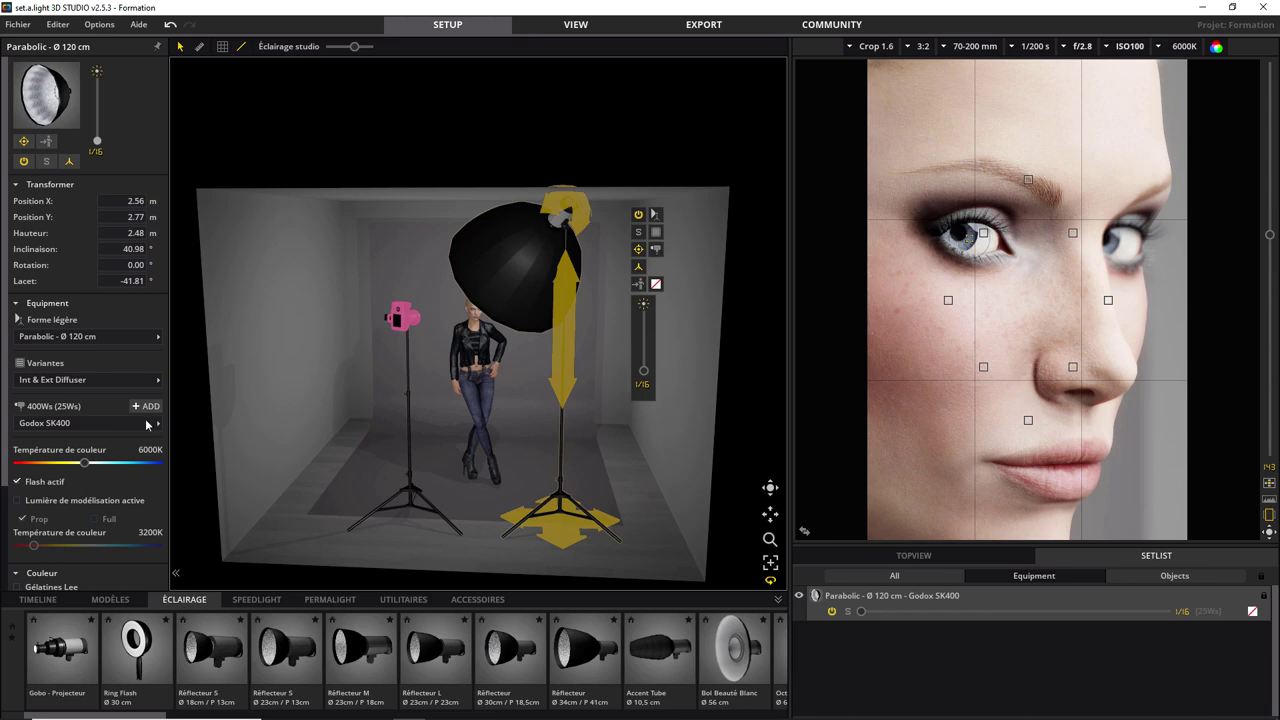
pyautogui.scroll(-2, 118, 414)
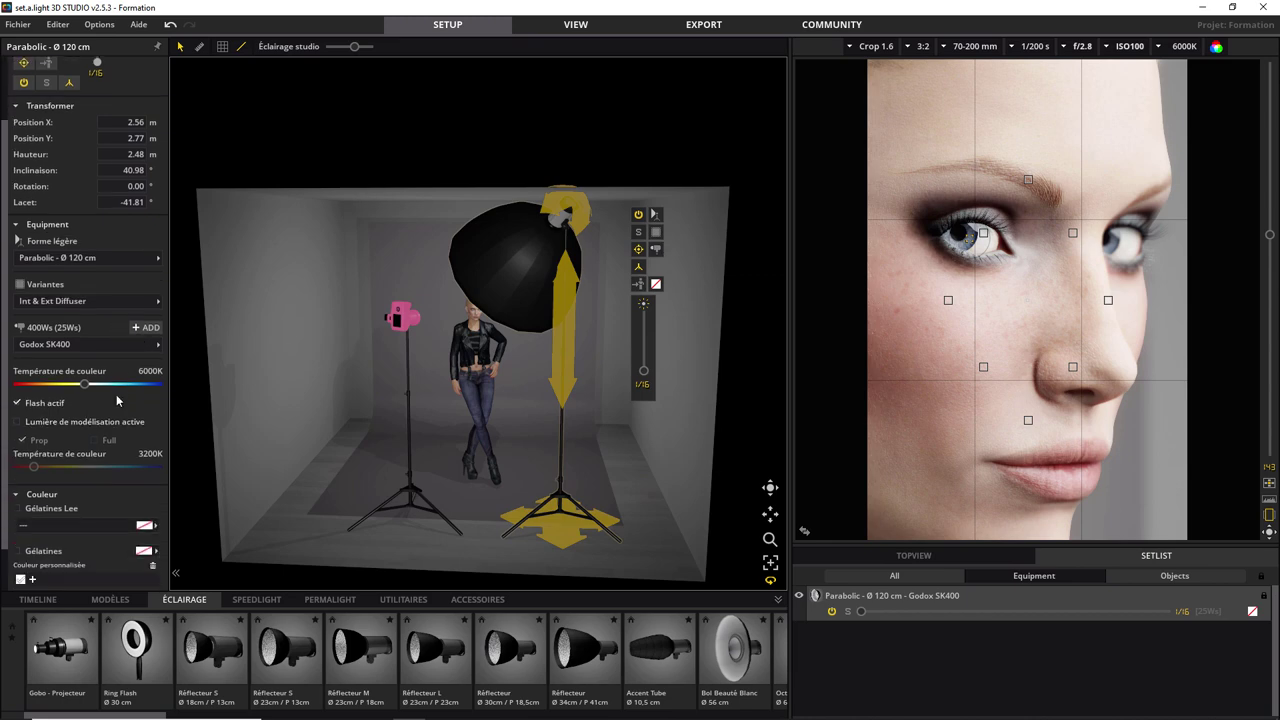
pyautogui.scroll(-2, 116, 394)
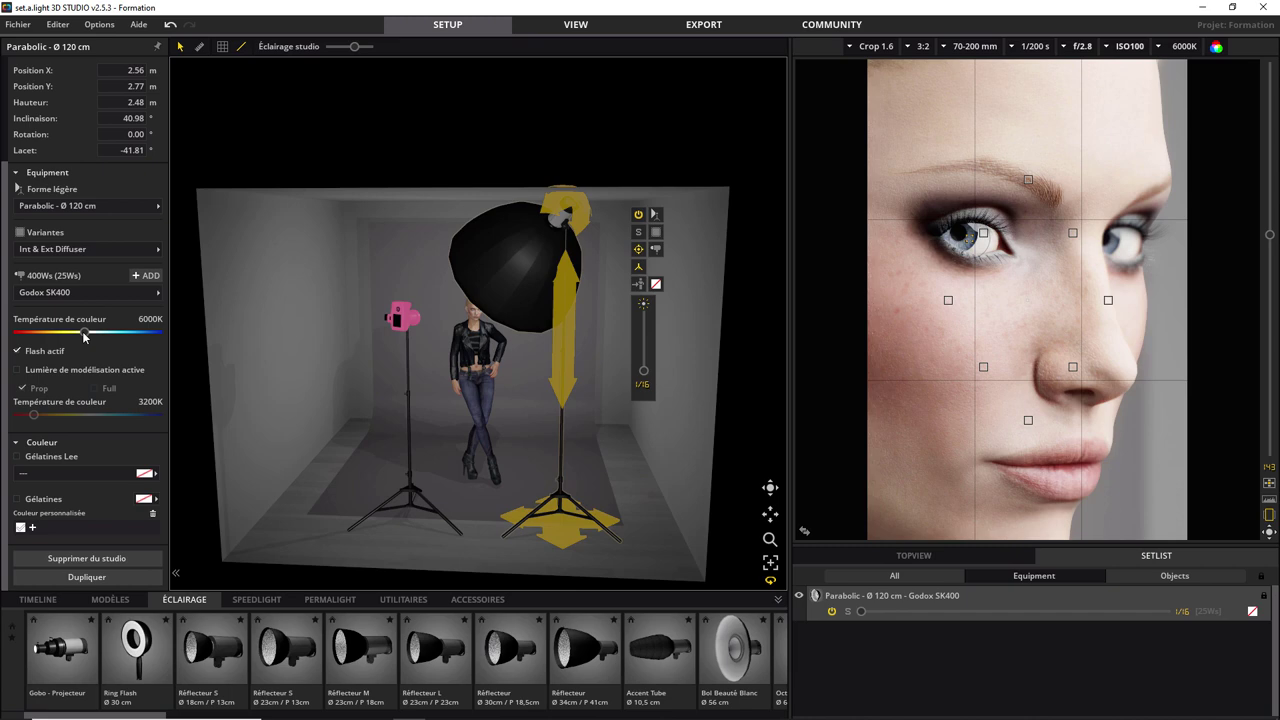
pyautogui.click(20, 352)
pyautogui.click(20, 352)
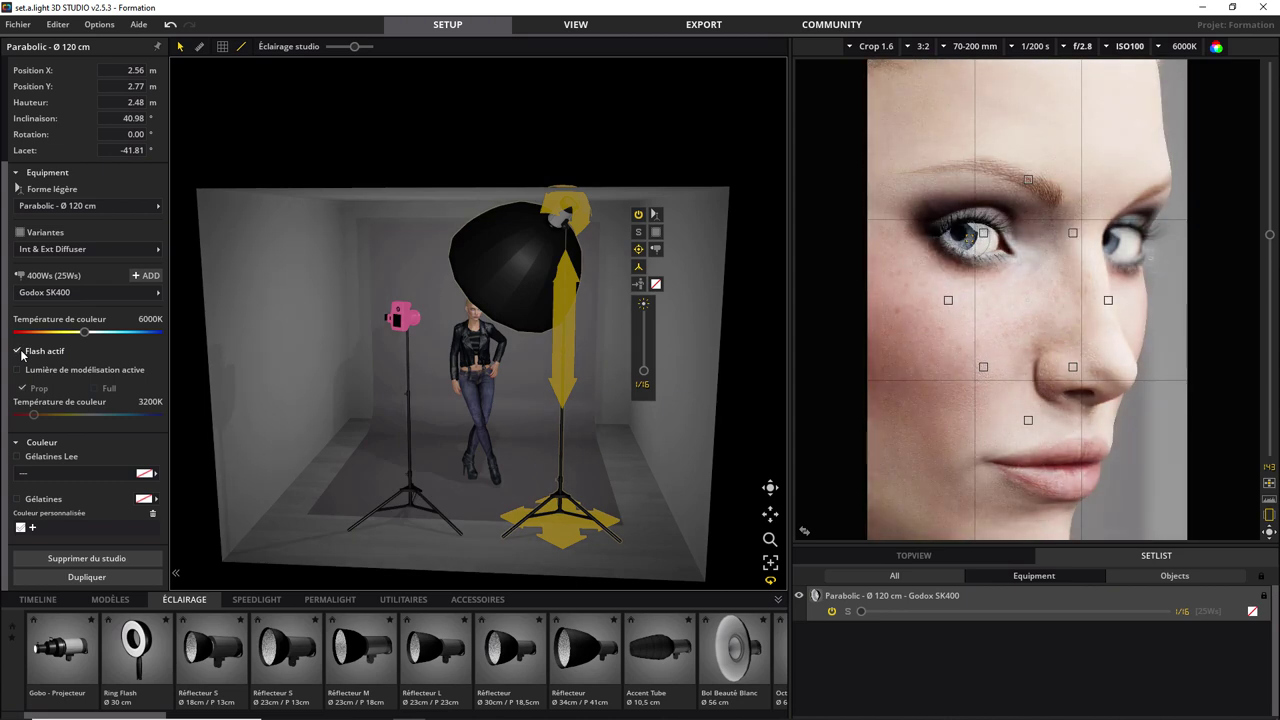
pyautogui.click(20, 352)
pyautogui.click(20, 352)
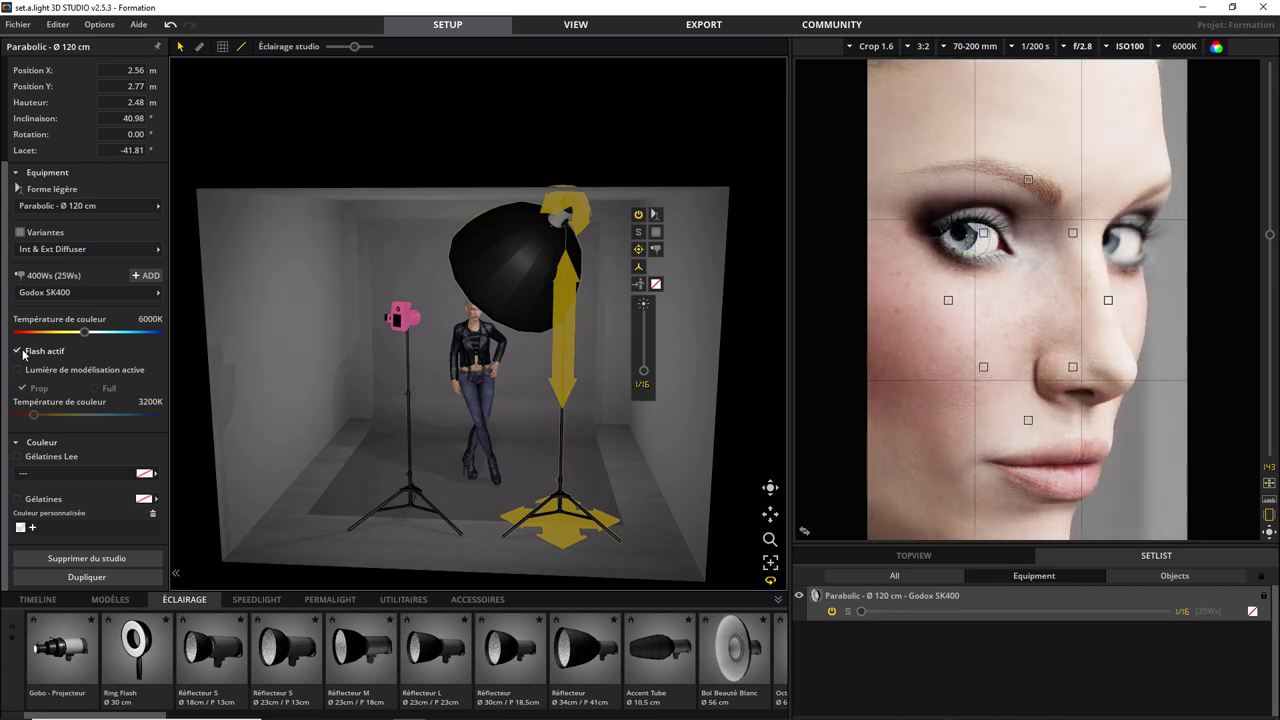
pyautogui.click(19, 371)
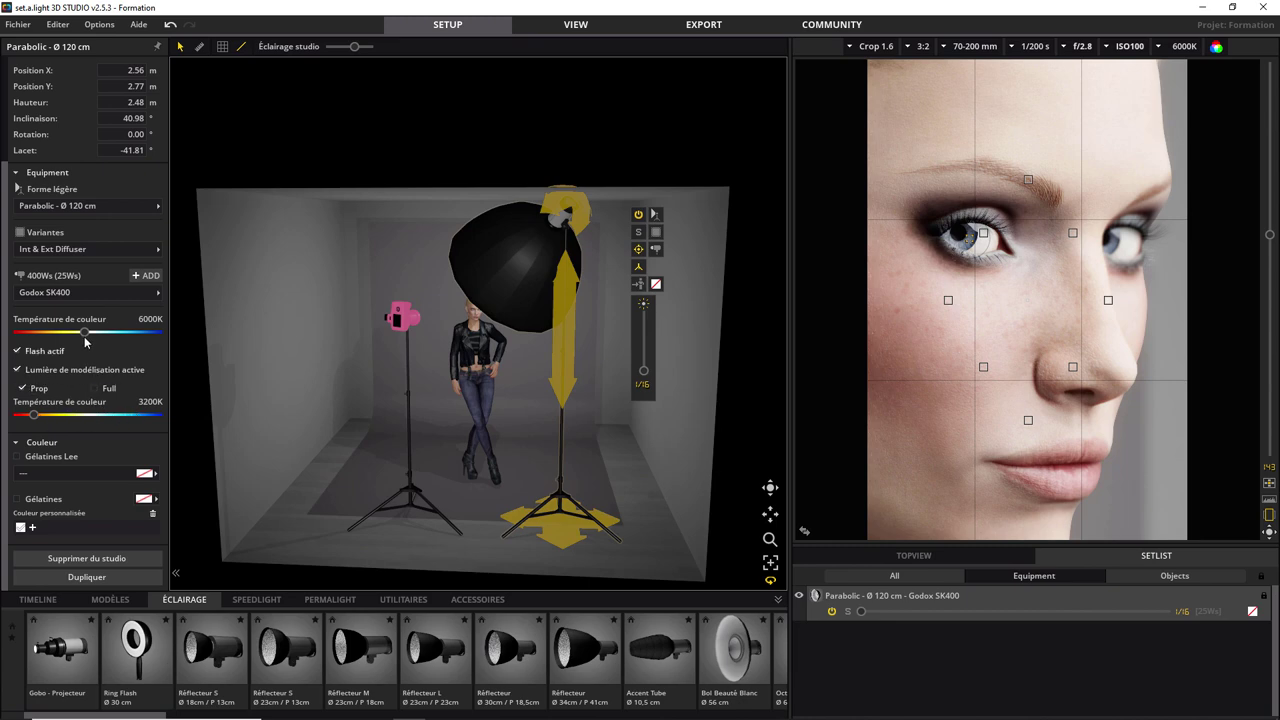
pyautogui.click(19, 370)
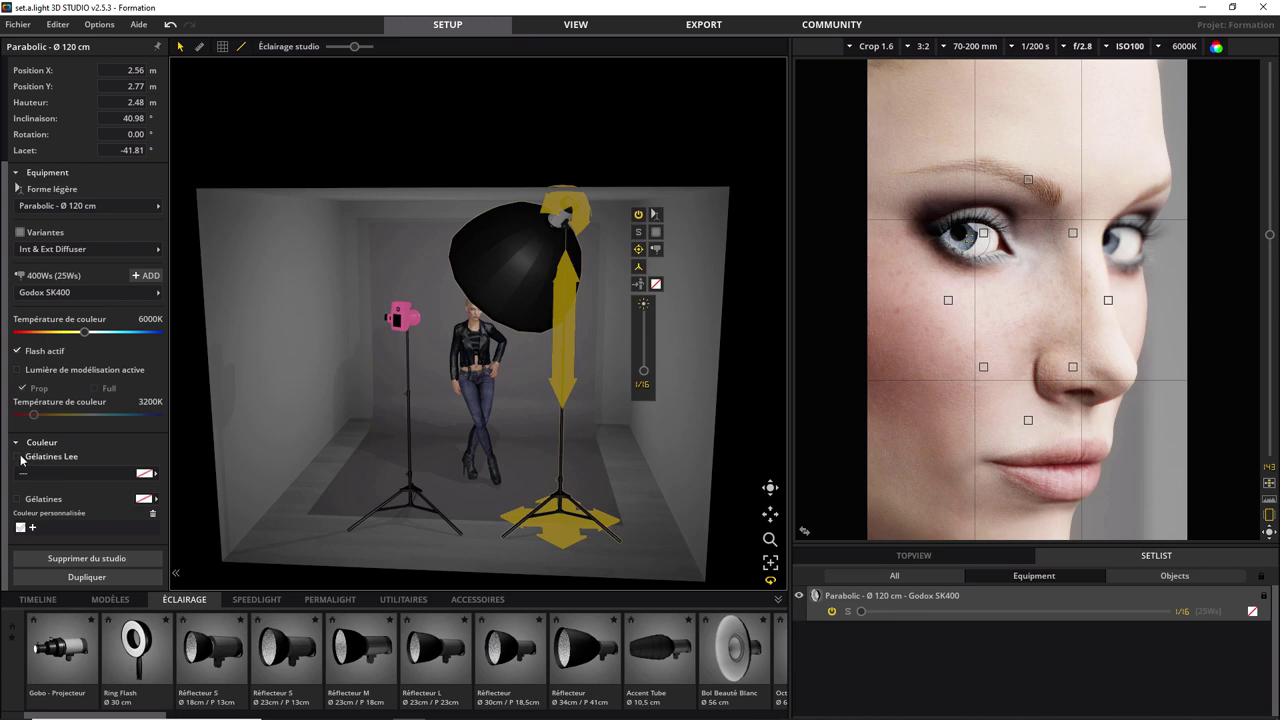
# Step: Try the Lee 790 Moroccan Pink gel on the Parabolic, then uncheck Gélatines Lee to remove it
pyautogui.click(137, 476)
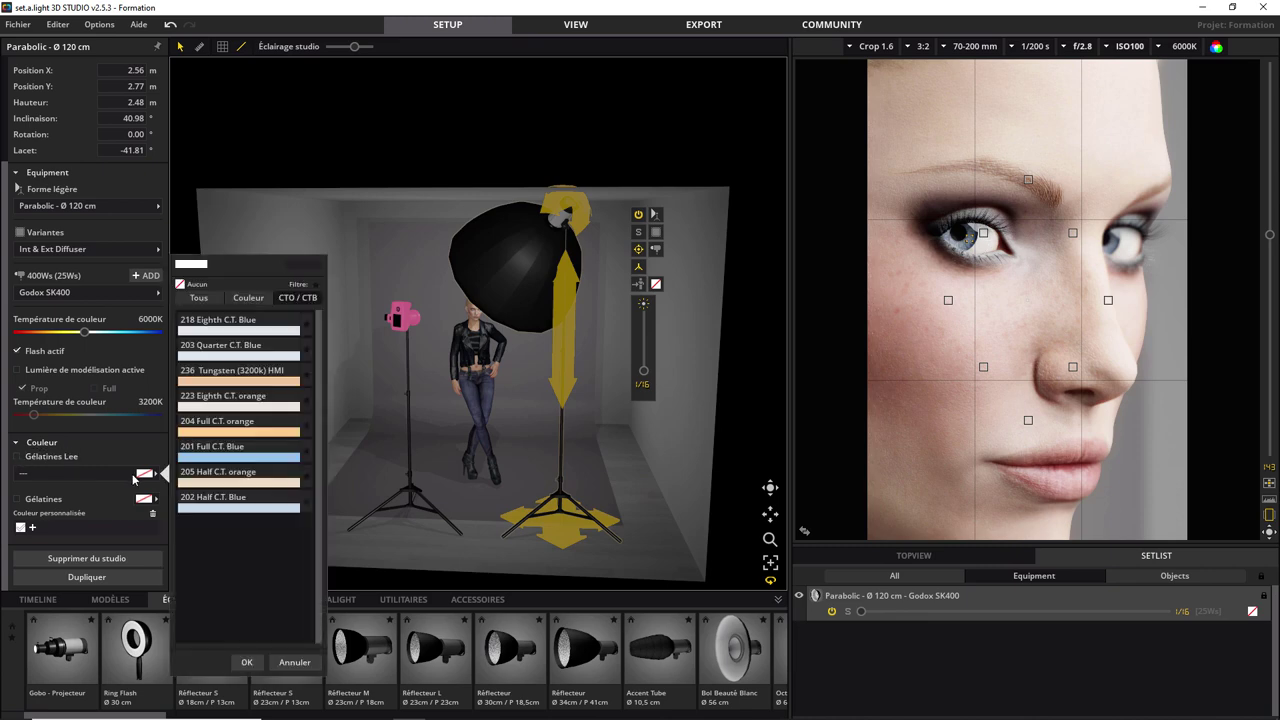
pyautogui.click(249, 297)
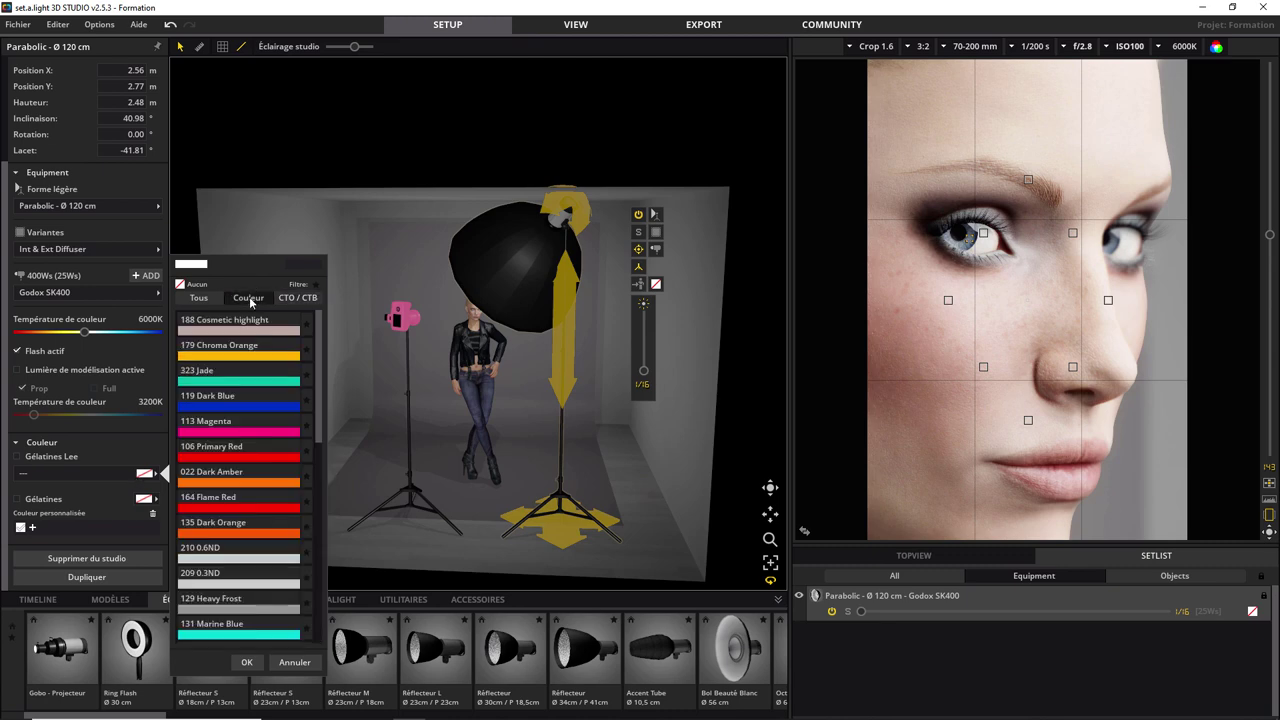
pyautogui.moveTo(319, 330); pyautogui.dragTo(295, 520)
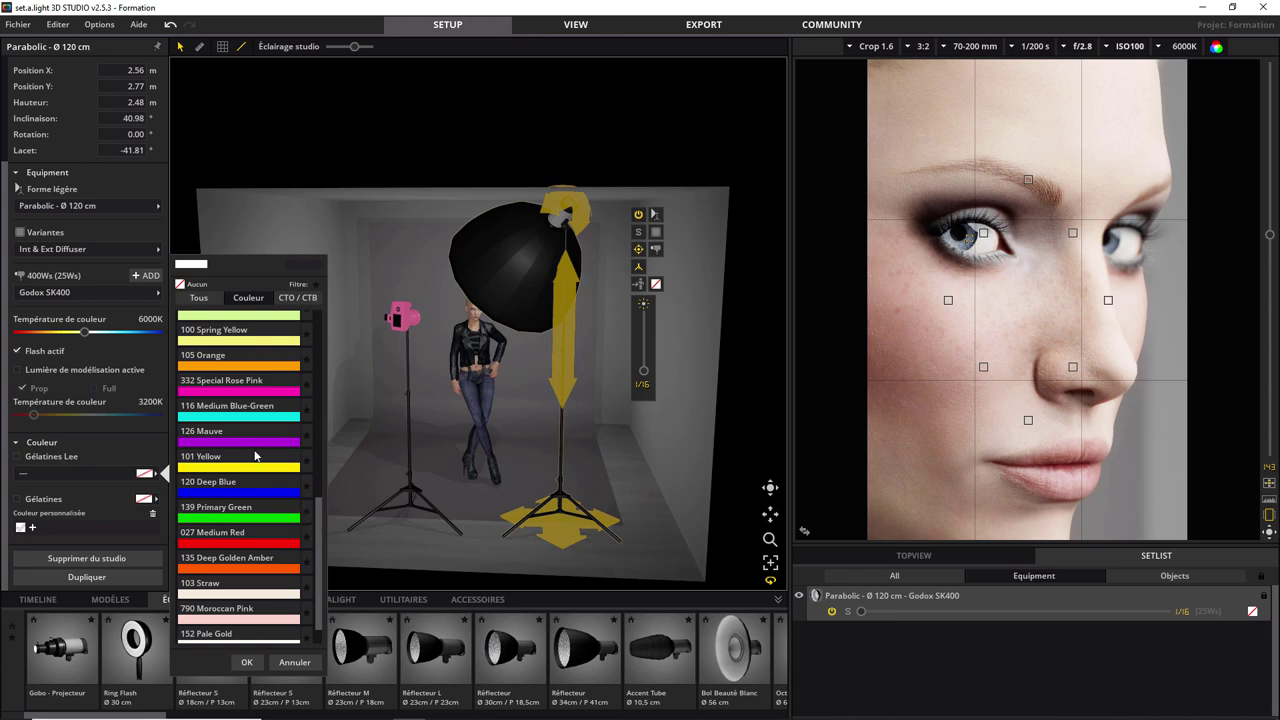
pyautogui.click(226, 622)
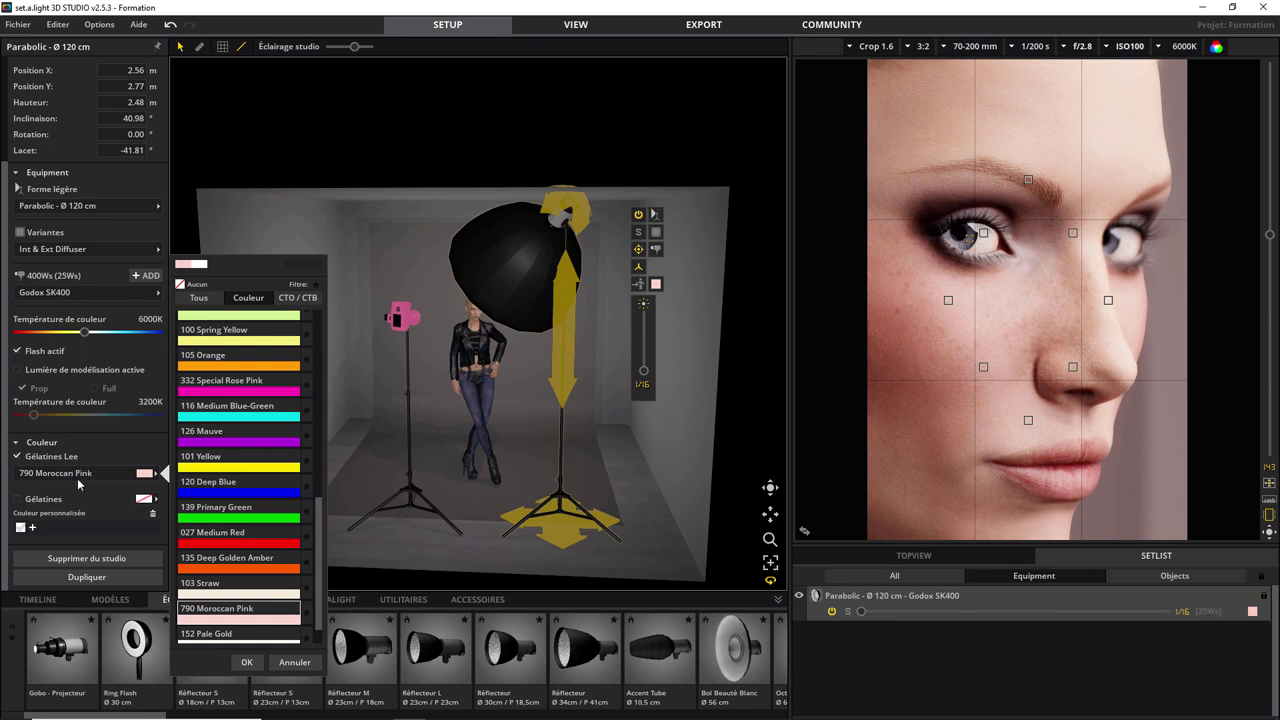
pyautogui.click(22, 457)
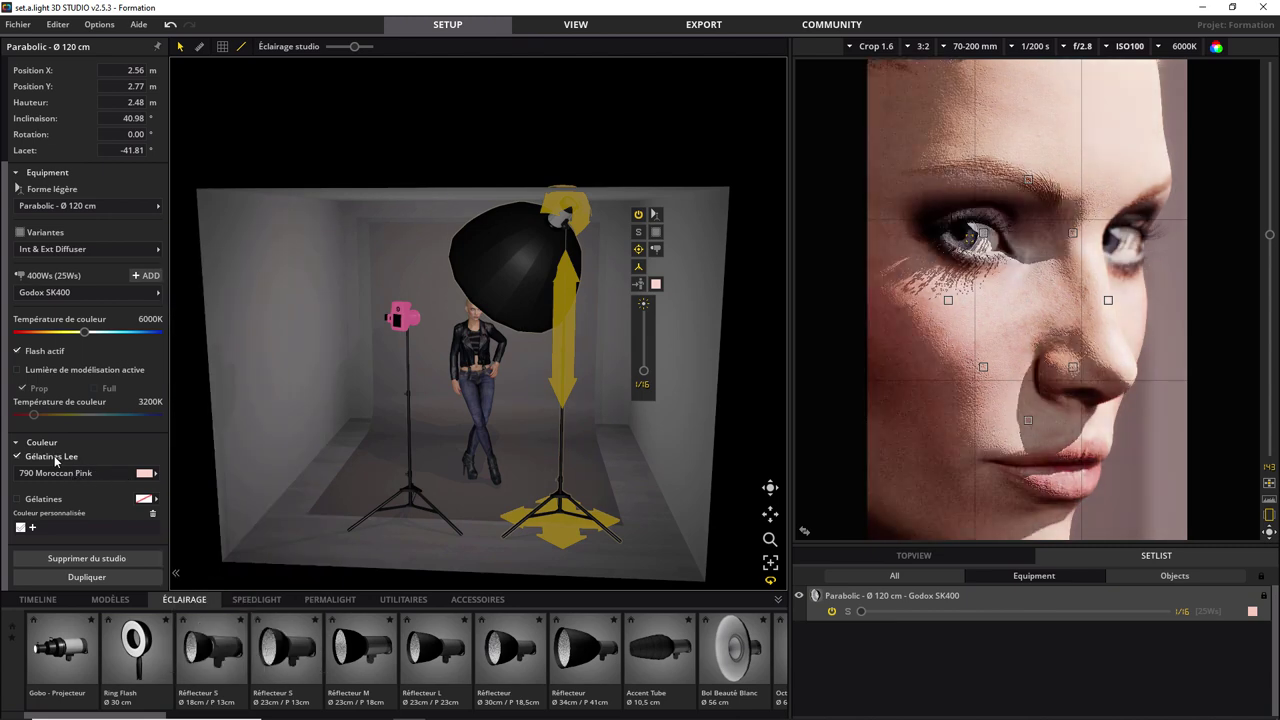
pyautogui.click(22, 457)
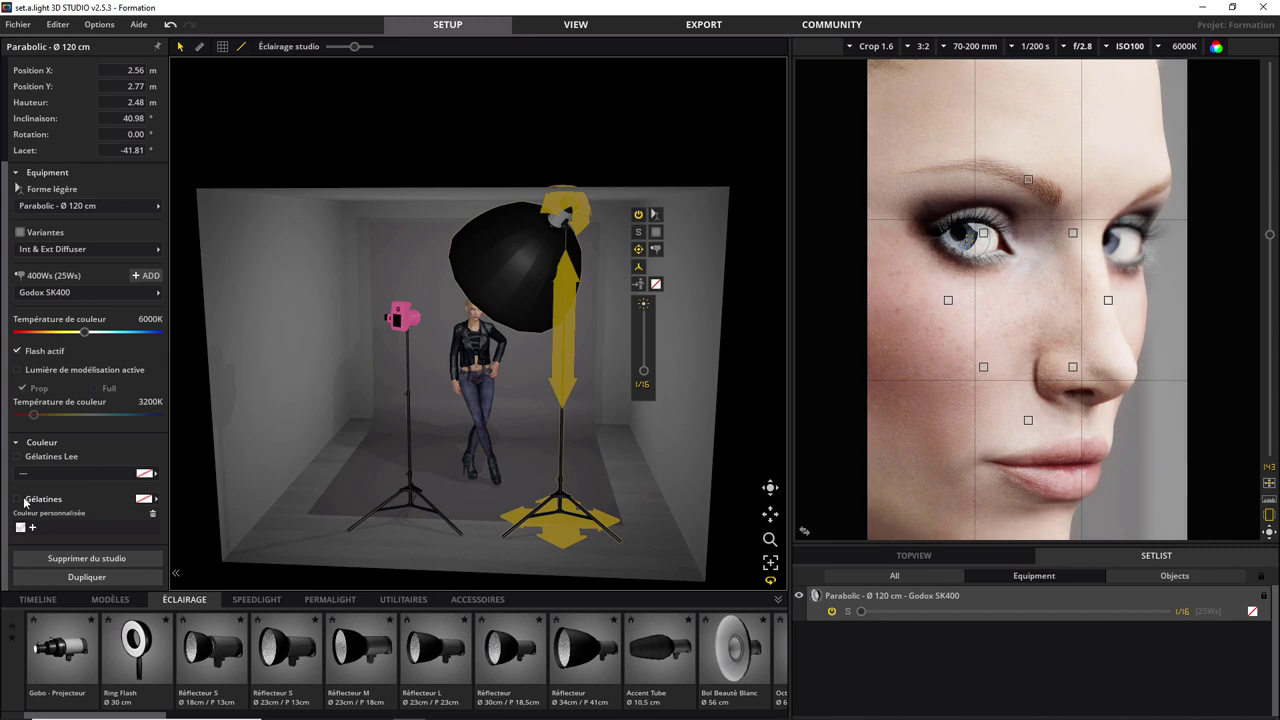
# Step: Enable a custom gel and save a light pinkish red as a custom colour
pyautogui.click(19, 499)
pyautogui.click(146, 499)
pyautogui.moveTo(239, 490)
pyautogui.mouseDown()
pyautogui.moveTo(249, 448)
pyautogui.moveTo(237, 433)
pyautogui.moveTo(242, 486)
pyautogui.mouseUp()
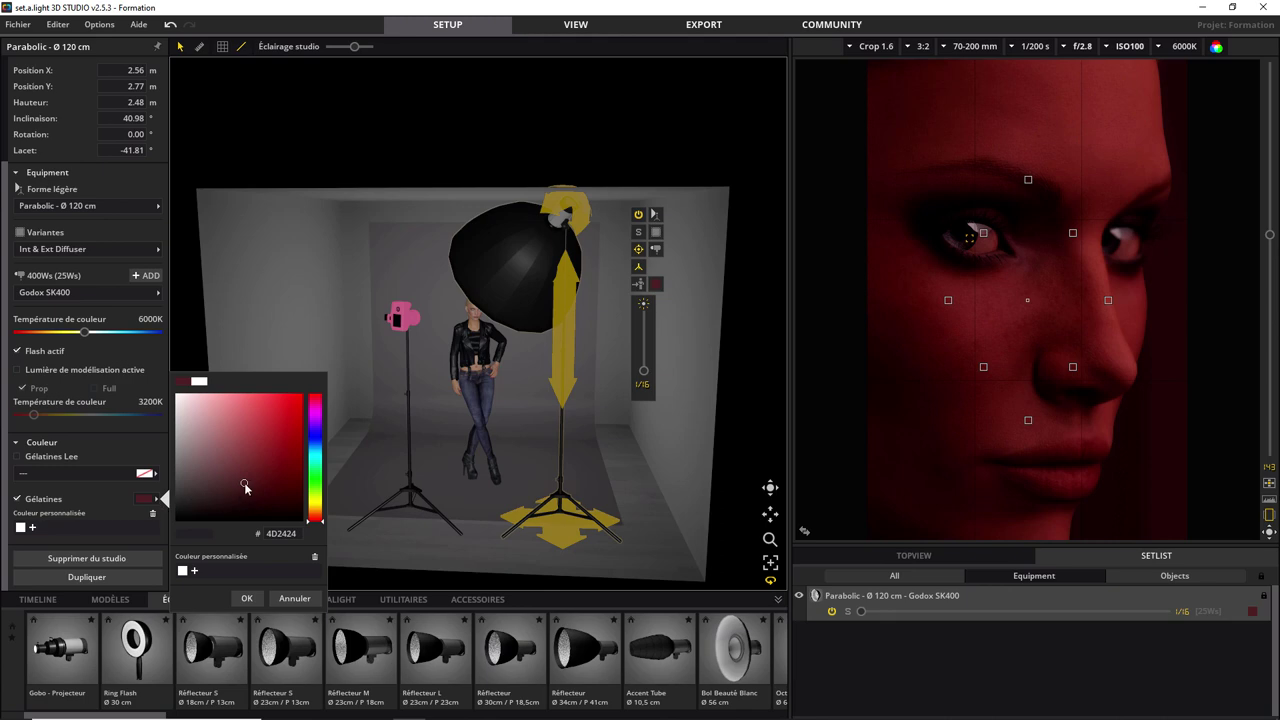
pyautogui.moveTo(245, 487)
pyautogui.mouseDown()
pyautogui.moveTo(226, 453)
pyautogui.moveTo(256, 447)
pyautogui.moveTo(259, 420)
pyautogui.moveTo(233, 418)
pyautogui.mouseUp()
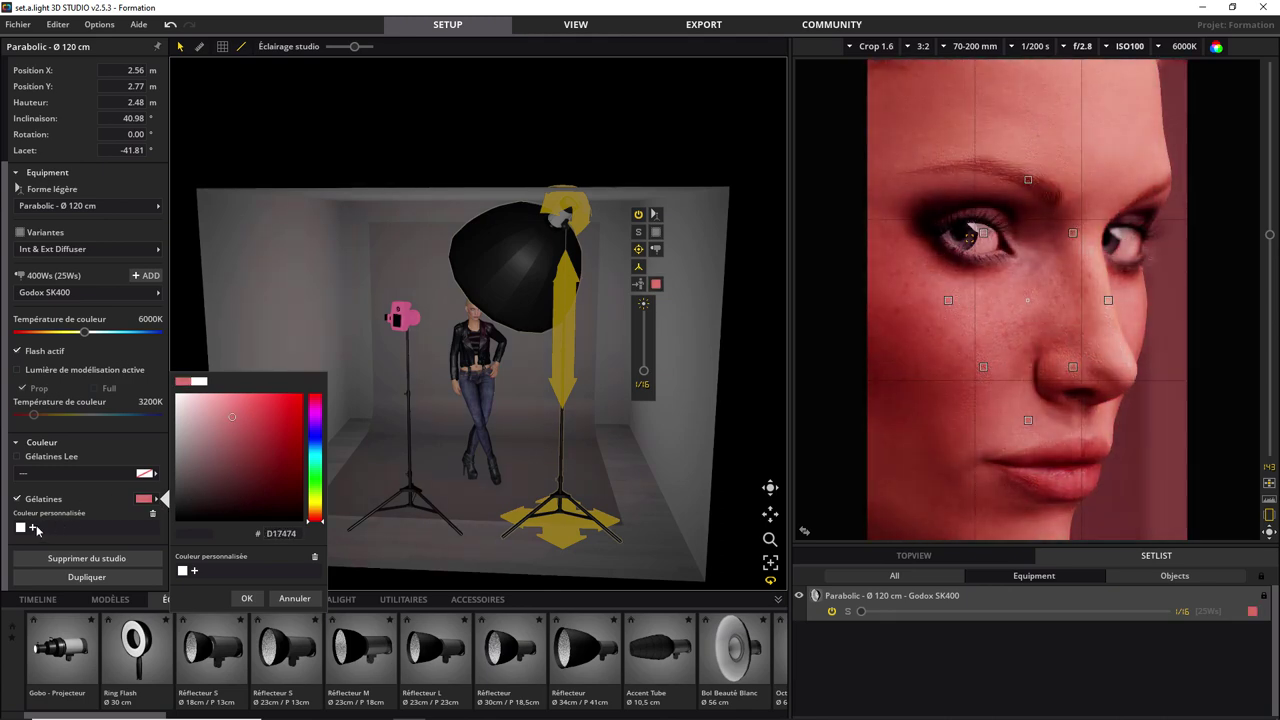
pyautogui.click(35, 529)
pyautogui.click(35, 529)
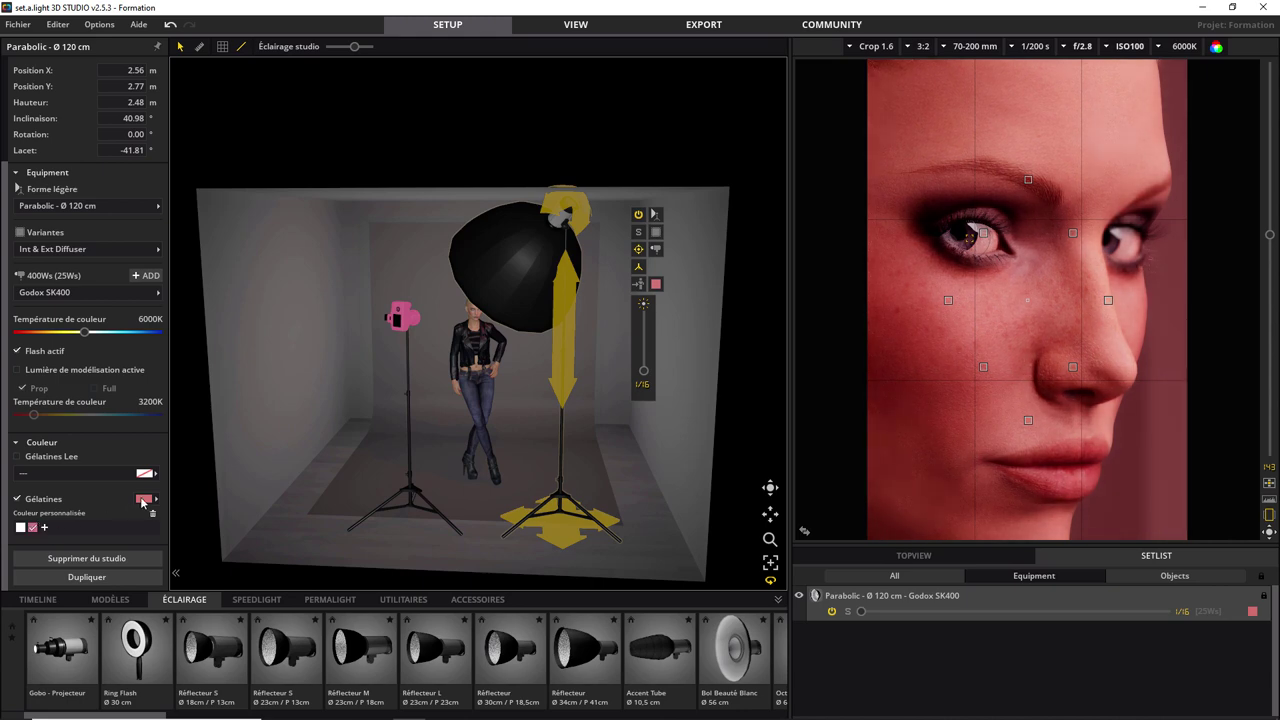
# Step: Save a purple custom gel colour and apply it to the parabolic light
pyautogui.click(143, 499)
pyautogui.moveTo(302, 445); pyautogui.dragTo(233, 441)
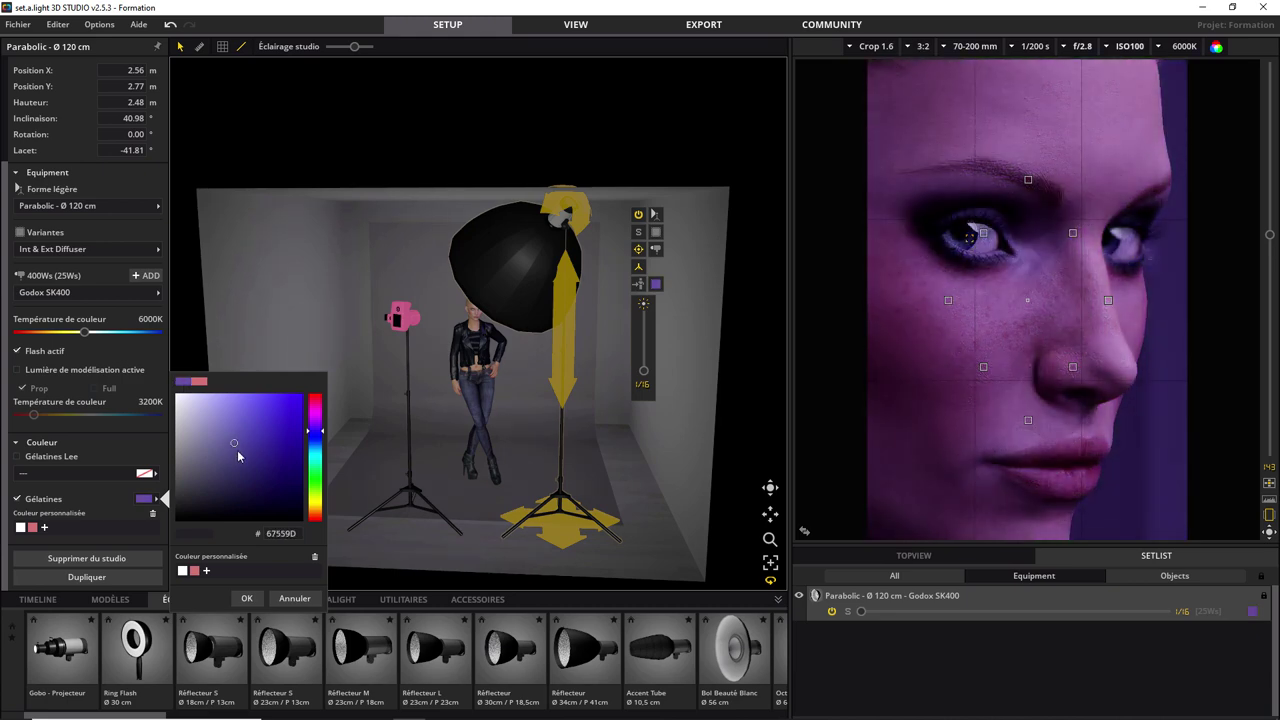
pyautogui.click(44, 527)
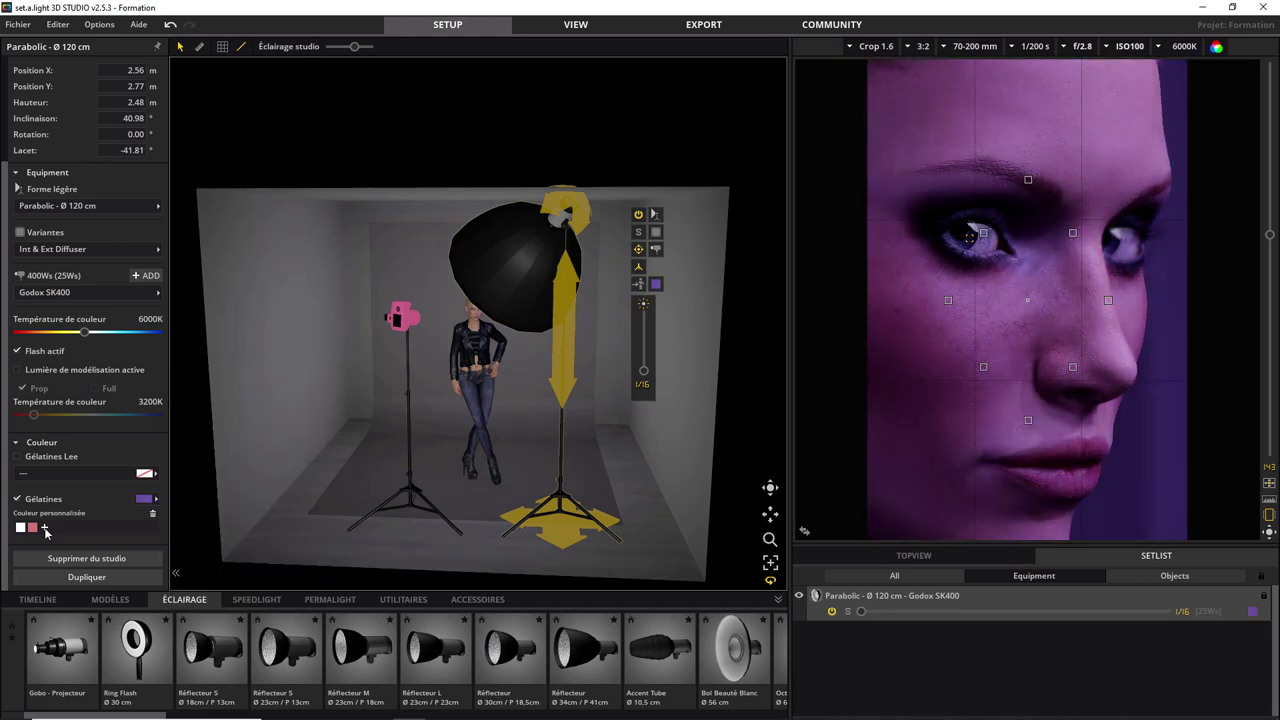
pyautogui.click(33, 528)
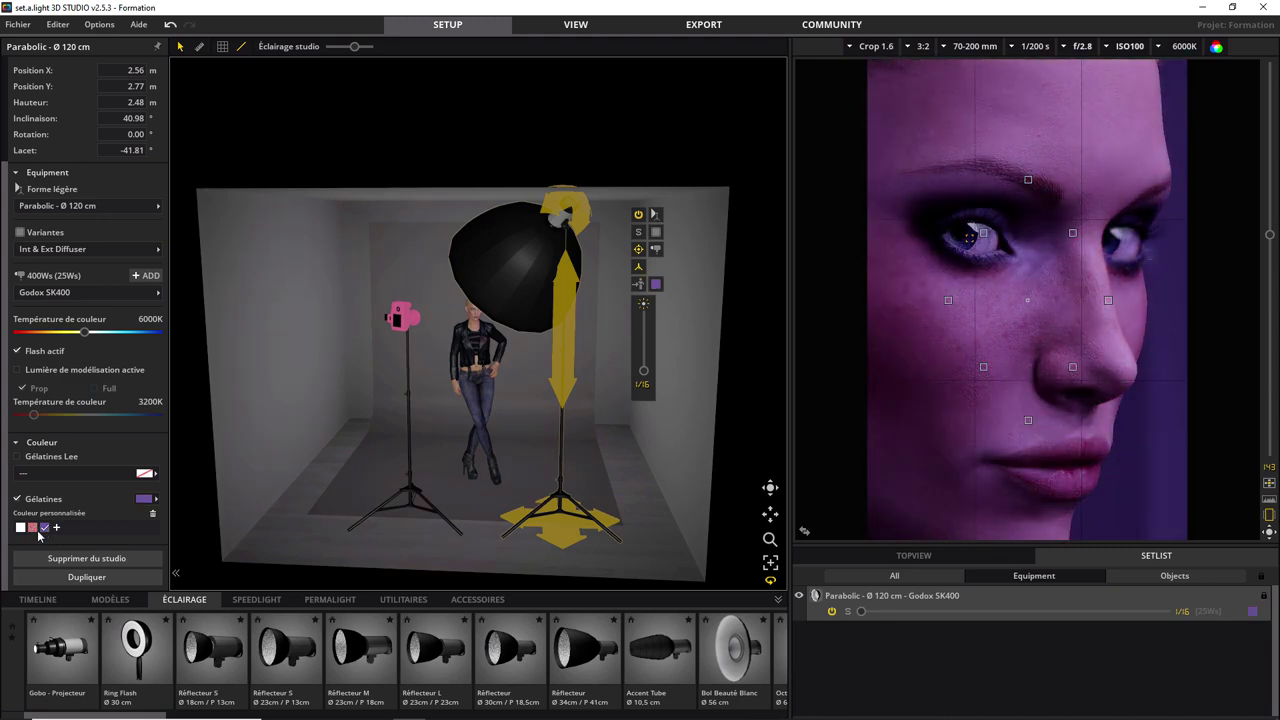
pyautogui.click(45, 528)
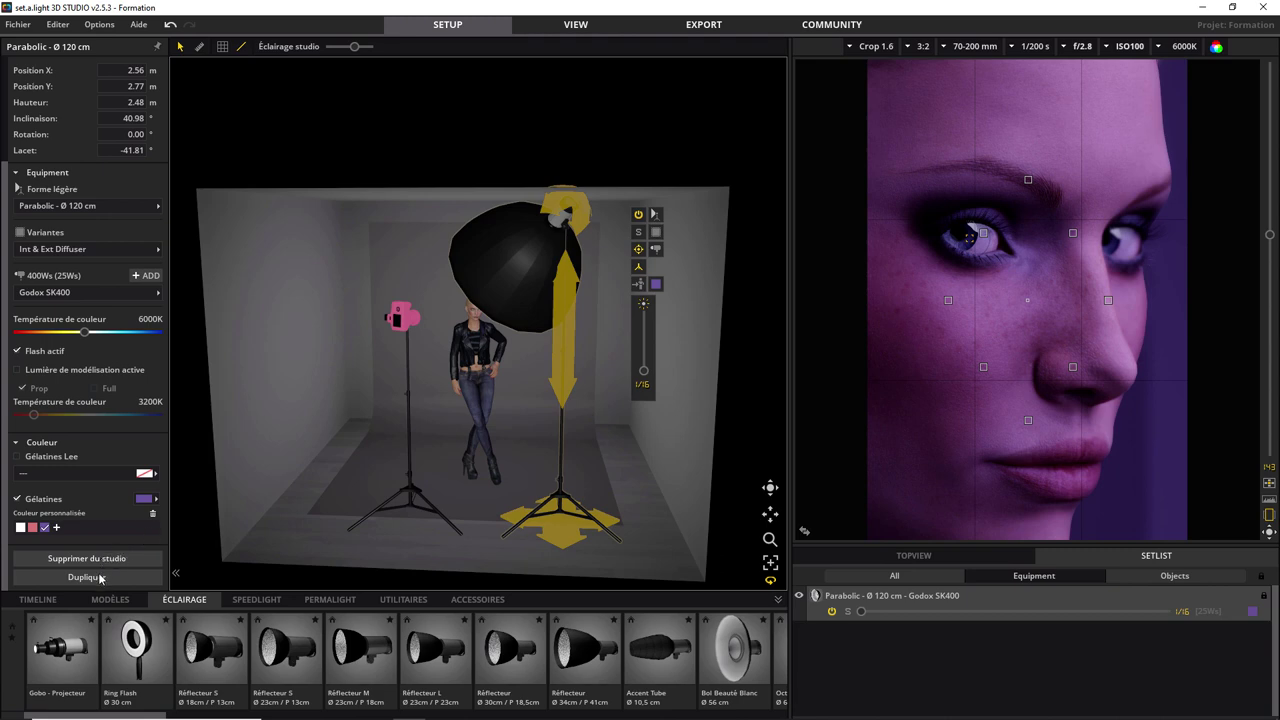
# Step: Duplicate the purple parabolic, place the copy left of the model slightly lower, then reselect the right light
pyautogui.click(109, 580)
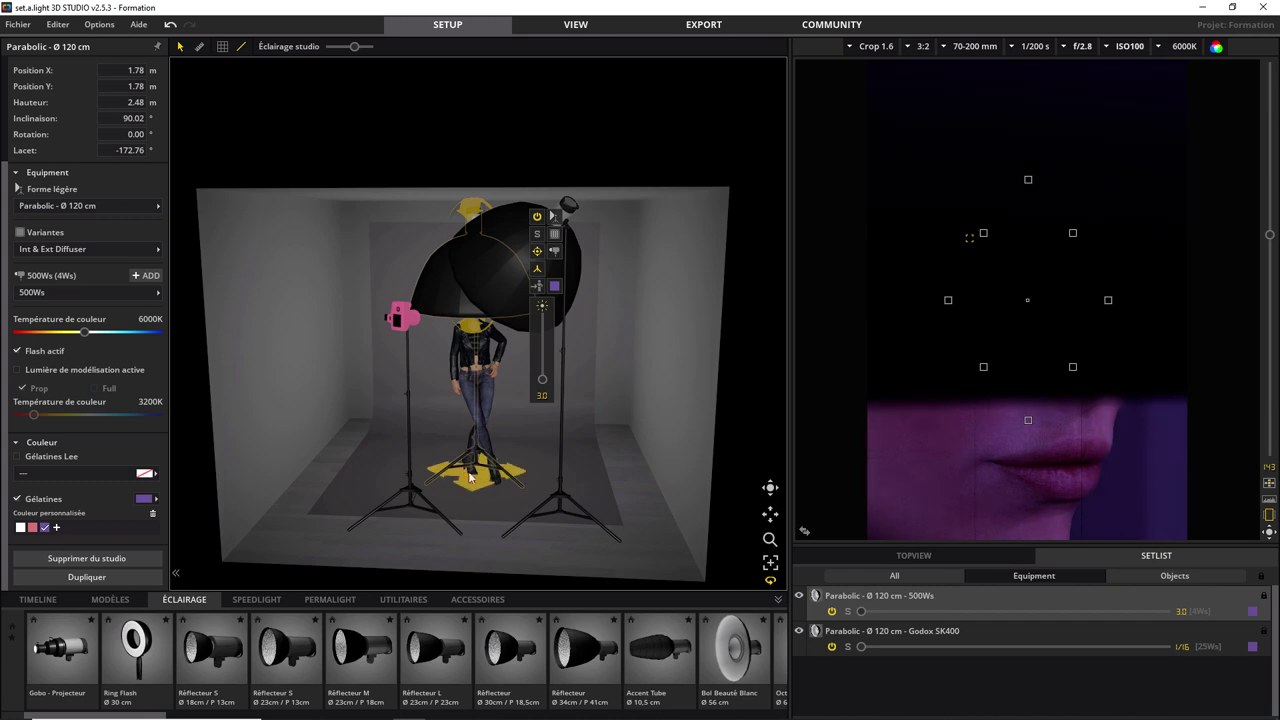
pyautogui.moveTo(478, 481); pyautogui.dragTo(308, 518)
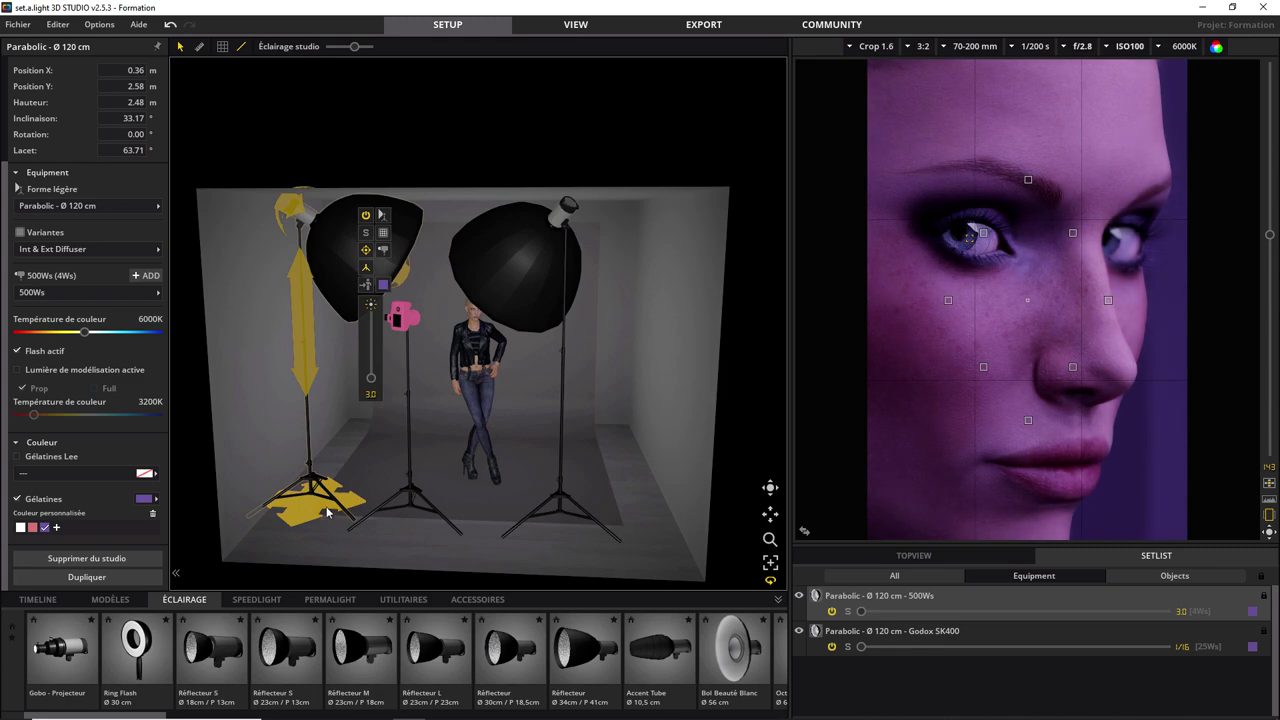
pyautogui.moveTo(309, 341); pyautogui.dragTo(305, 431)
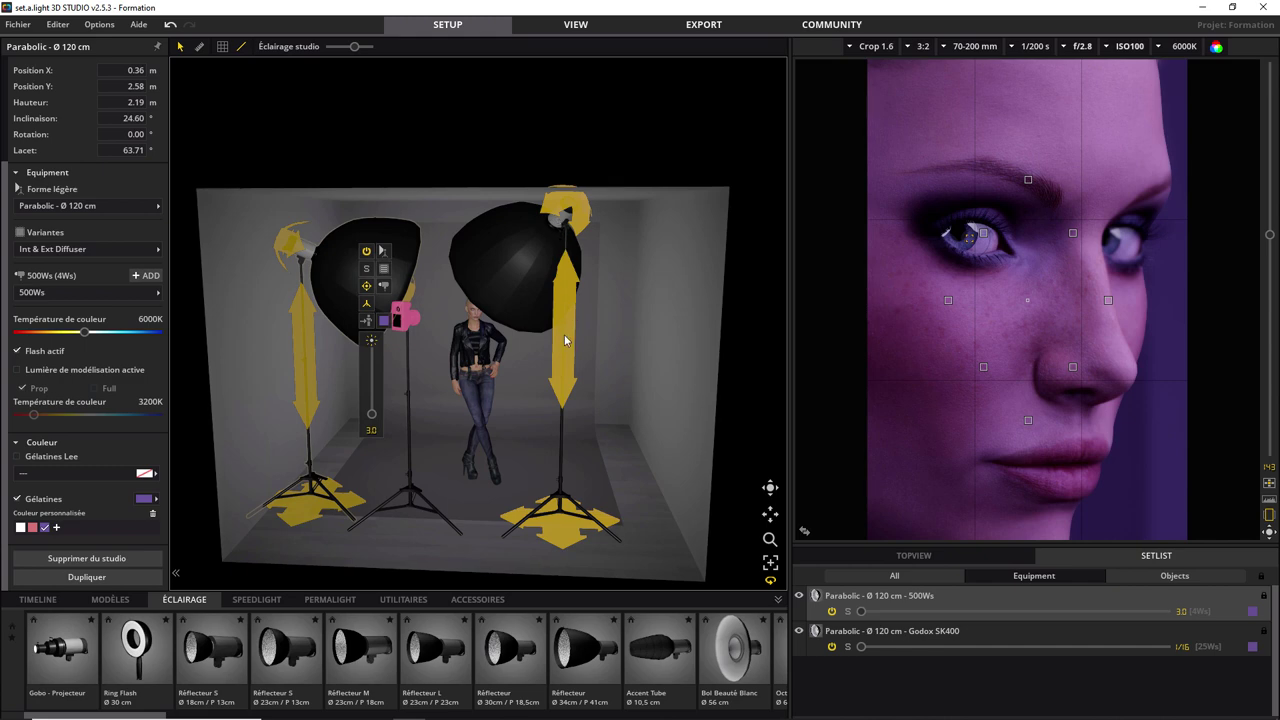
pyautogui.moveTo(564, 334); pyautogui.dragTo(570, 308)
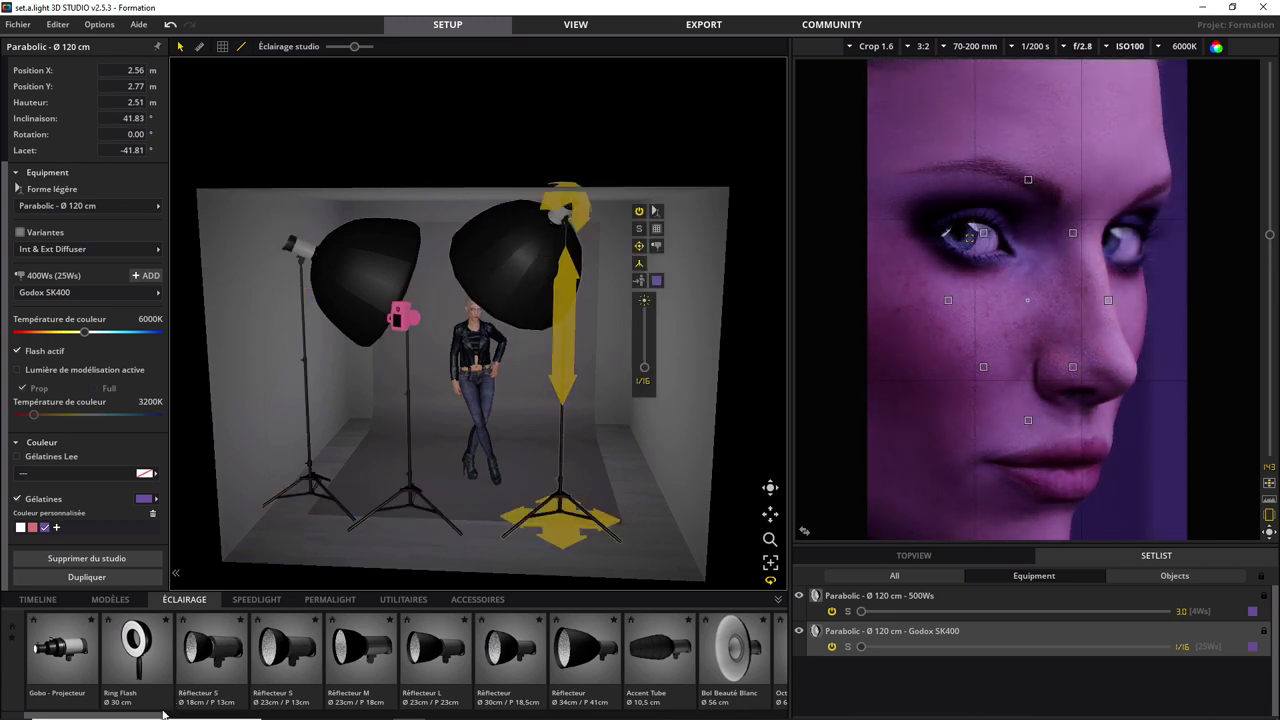
pyautogui.moveTo(162, 716)
pyautogui.mouseDown()
pyautogui.moveTo(651, 716)
pyautogui.moveTo(142, 716)
pyautogui.mouseUp()
# Step: Browse the modifier library down to the Stripbox 50 x 130 cm details
pyautogui.moveTo(162, 716); pyautogui.dragTo(188, 717)
pyautogui.scroll(-3, 568, 678)
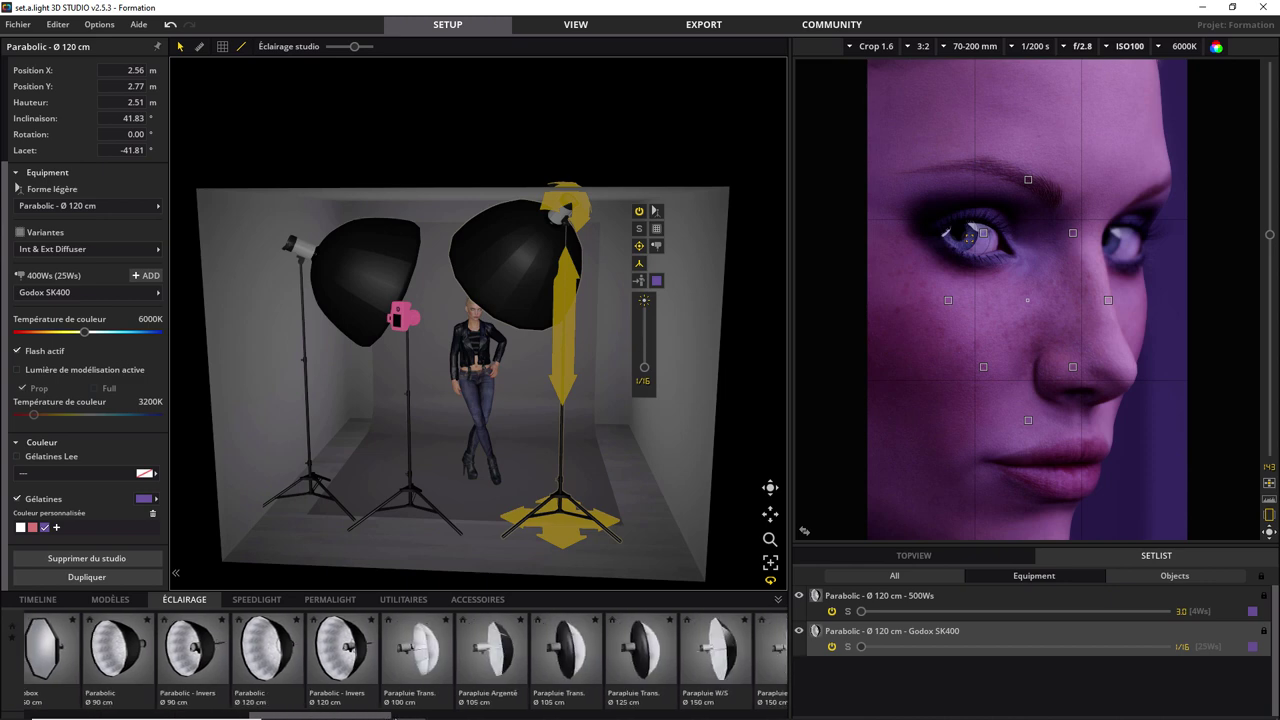
pyautogui.scroll(-3, 568, 678)
pyautogui.scroll(-3, 568, 678)
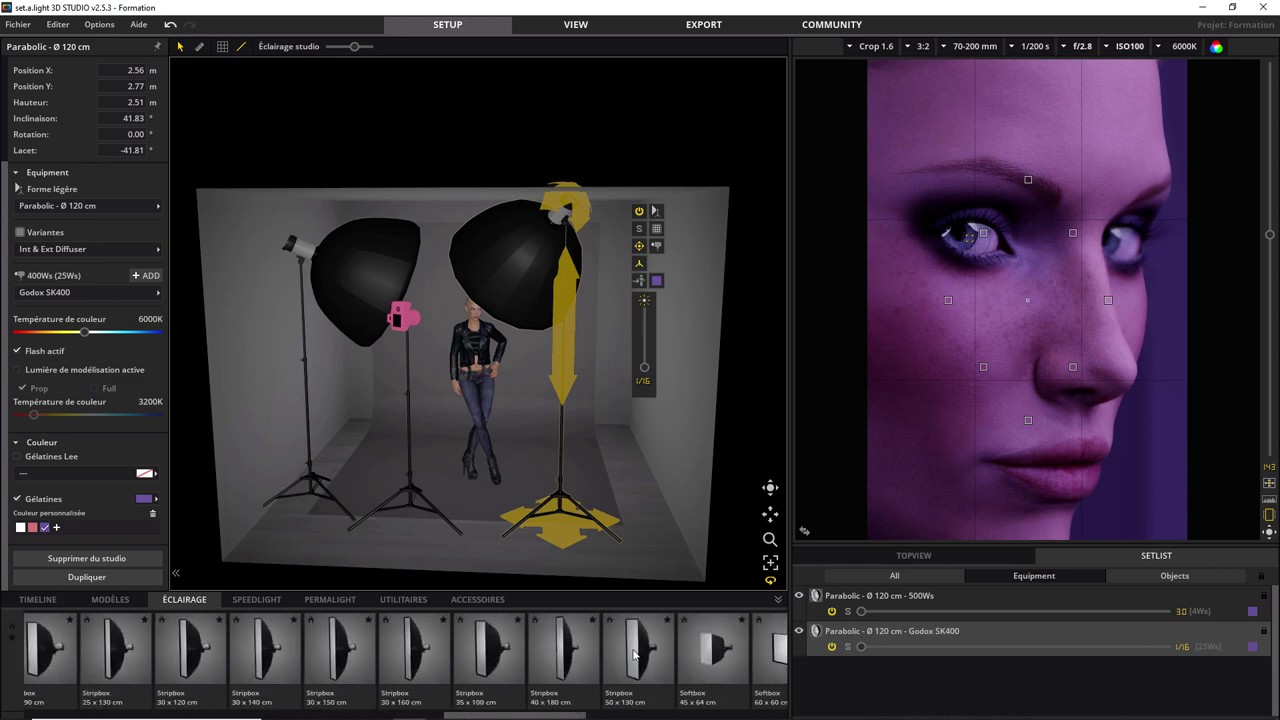
pyautogui.click(645, 655)
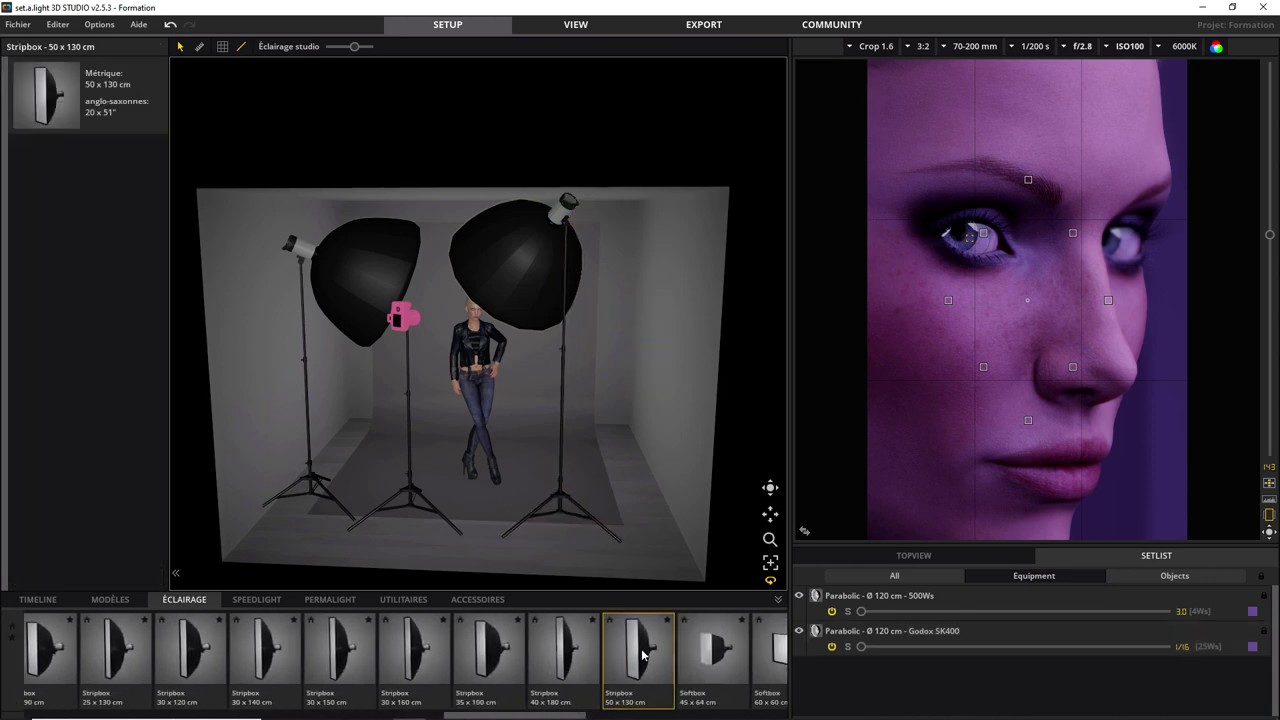
# Step: Swap the right light's modifier for the Stripbox 30 x 150 cm and lower it toward the model's height
pyautogui.click(527, 262)
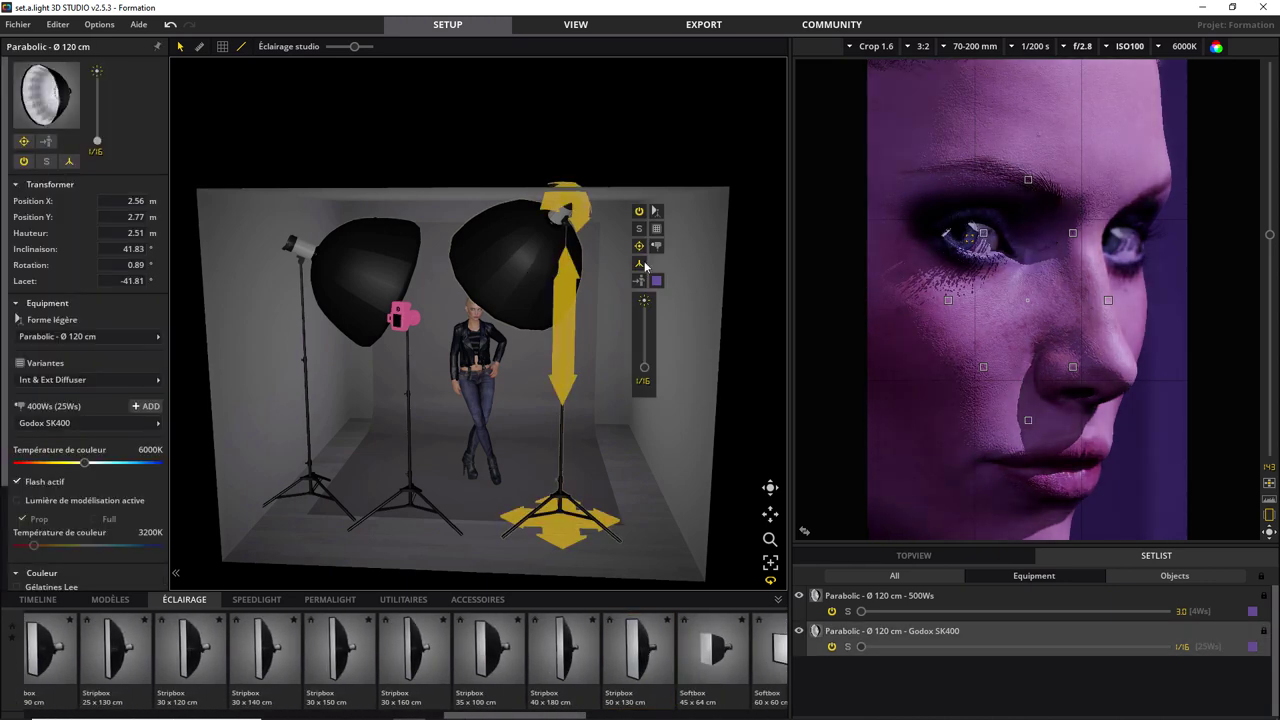
pyautogui.click(655, 211)
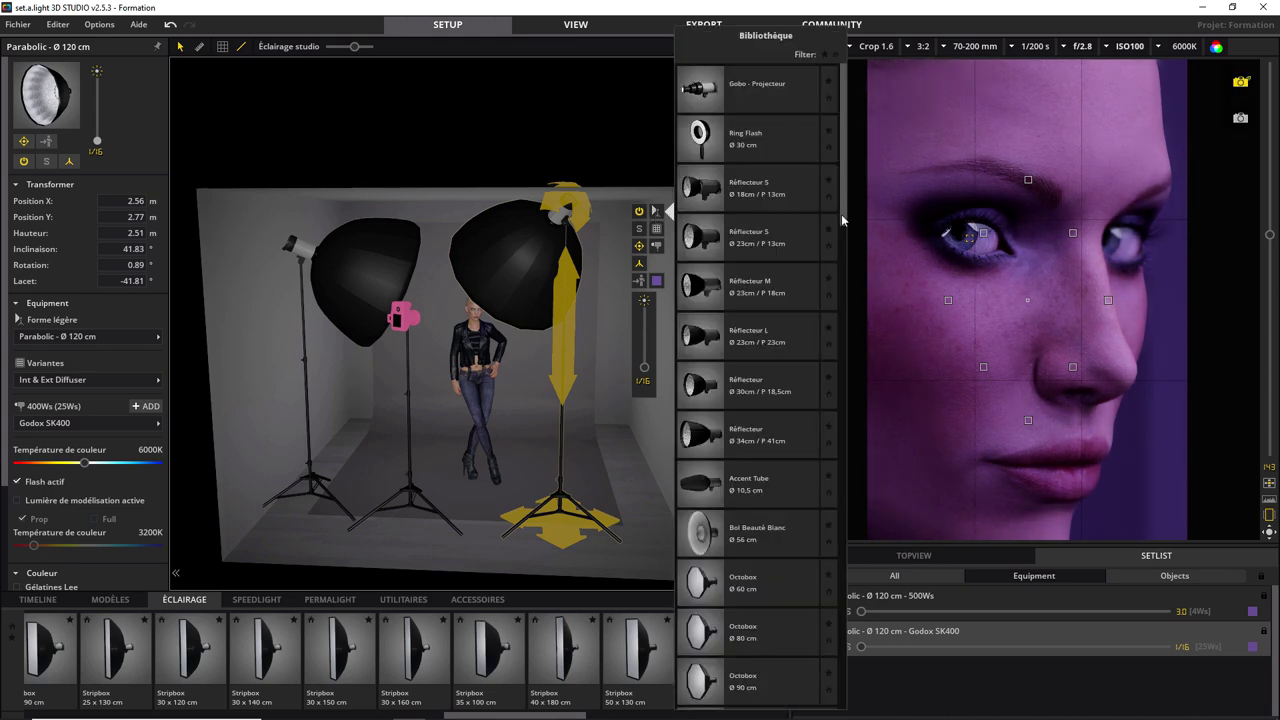
pyautogui.moveTo(841, 214); pyautogui.dragTo(830, 536)
pyautogui.click(744, 450)
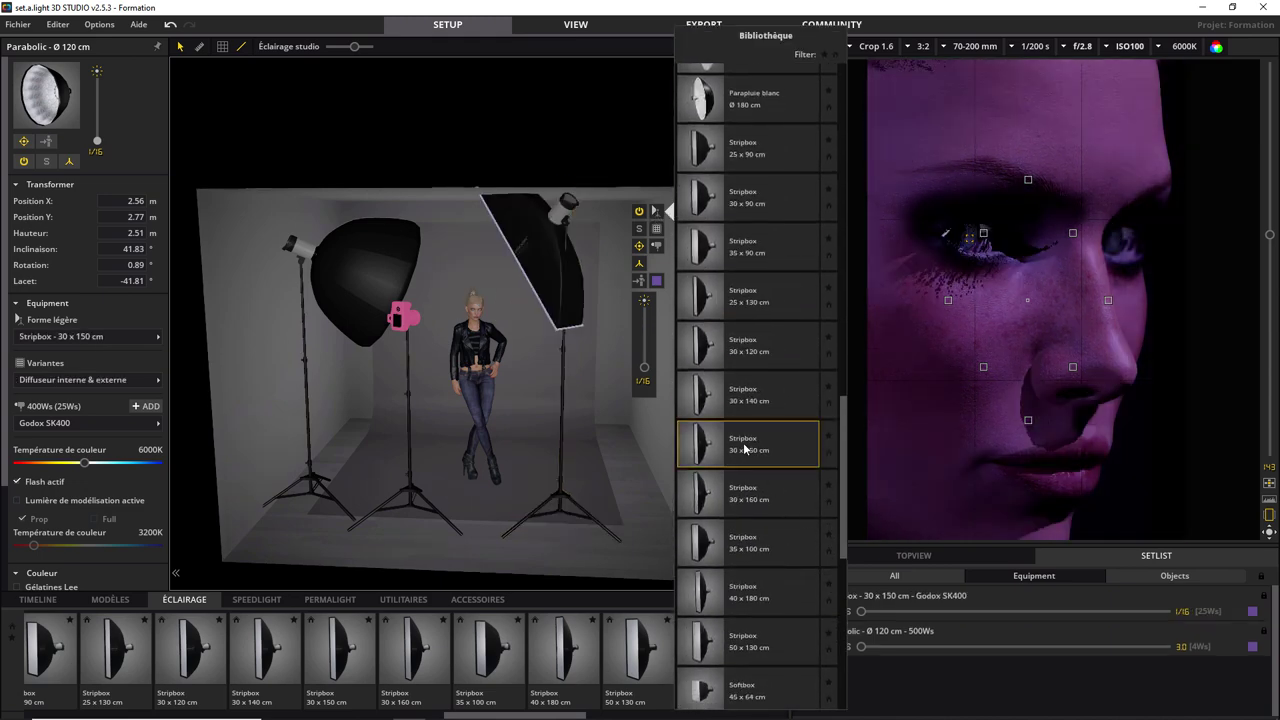
pyautogui.moveTo(569, 350); pyautogui.dragTo(572, 452)
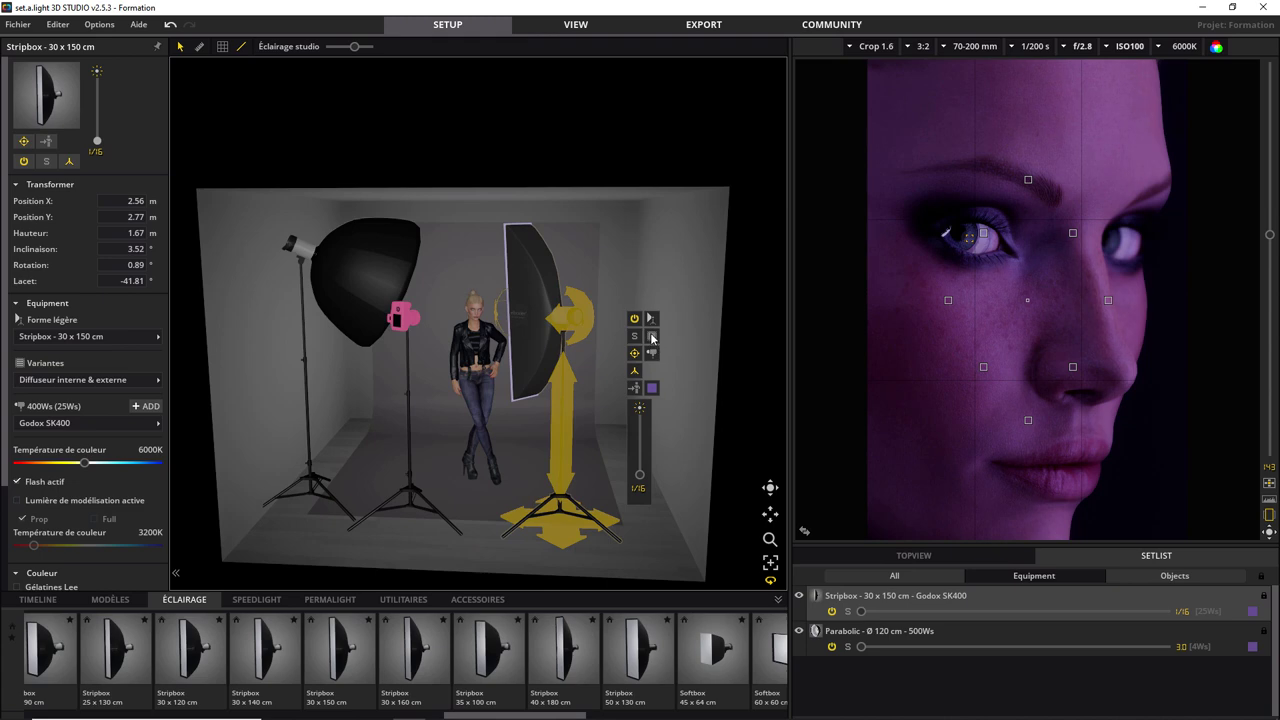
pyautogui.click(651, 339)
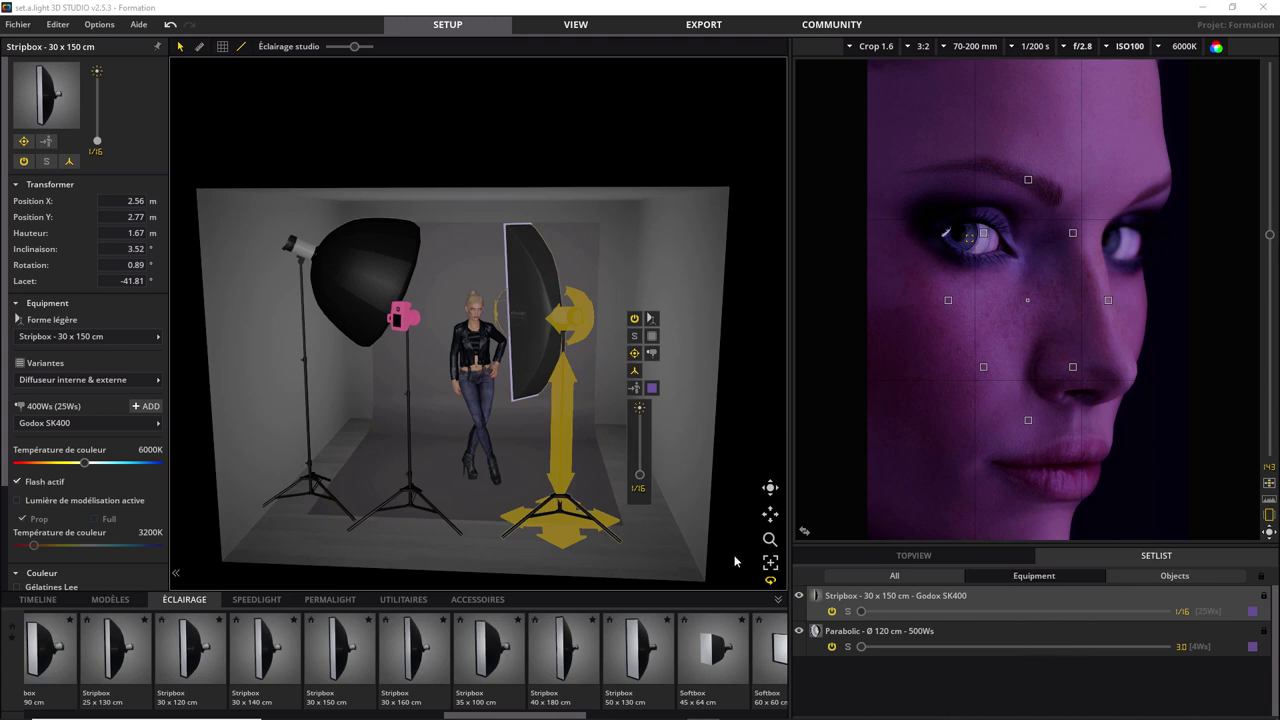
# Step: Filter the set list to lights and raise the stripbox's Godox SK400 power to 1/4 -1/3 (81Ws)
pyautogui.click(912, 577)
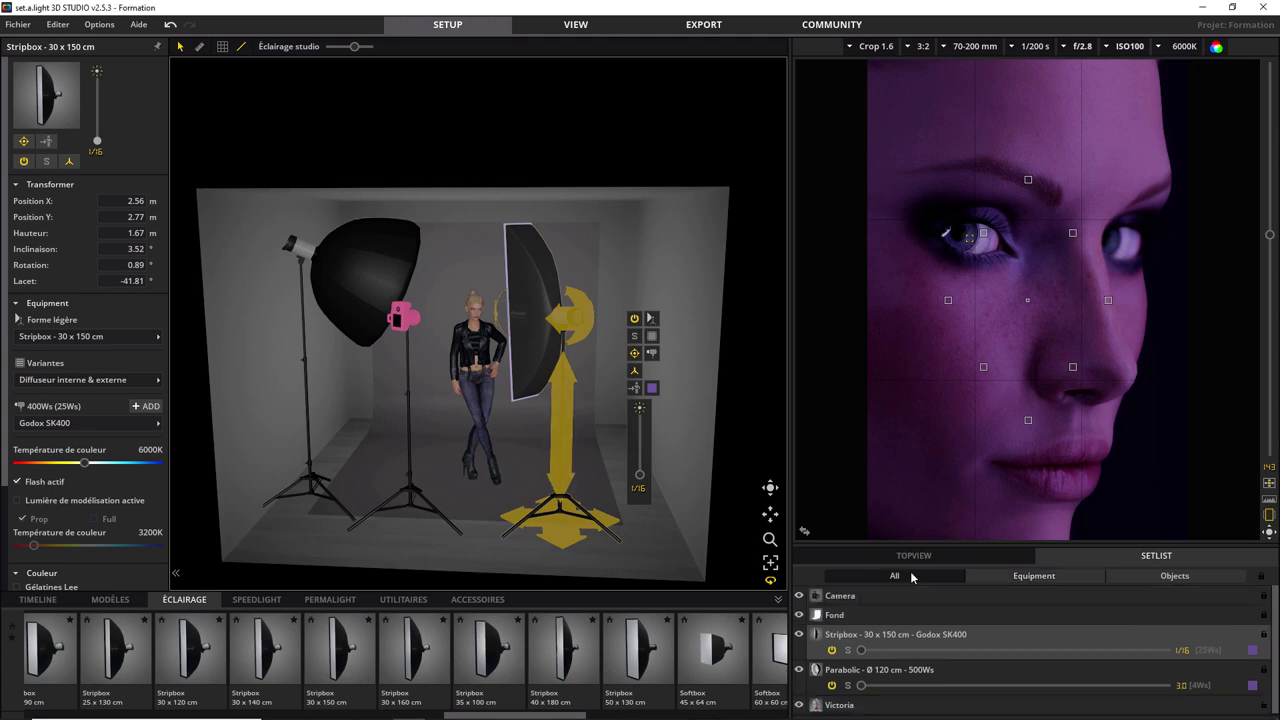
pyautogui.click(1020, 579)
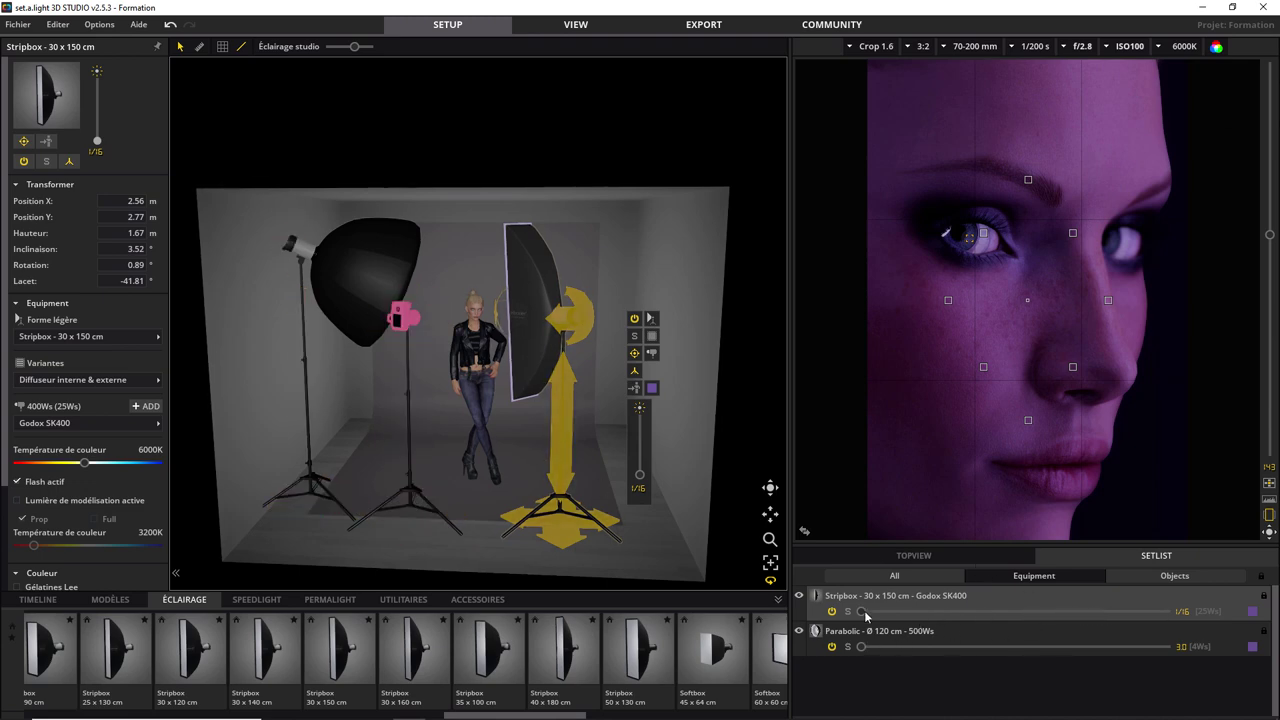
pyautogui.moveTo(861, 611)
pyautogui.mouseDown()
pyautogui.moveTo(1040, 615)
pyautogui.moveTo(978, 621)
pyautogui.mouseUp()
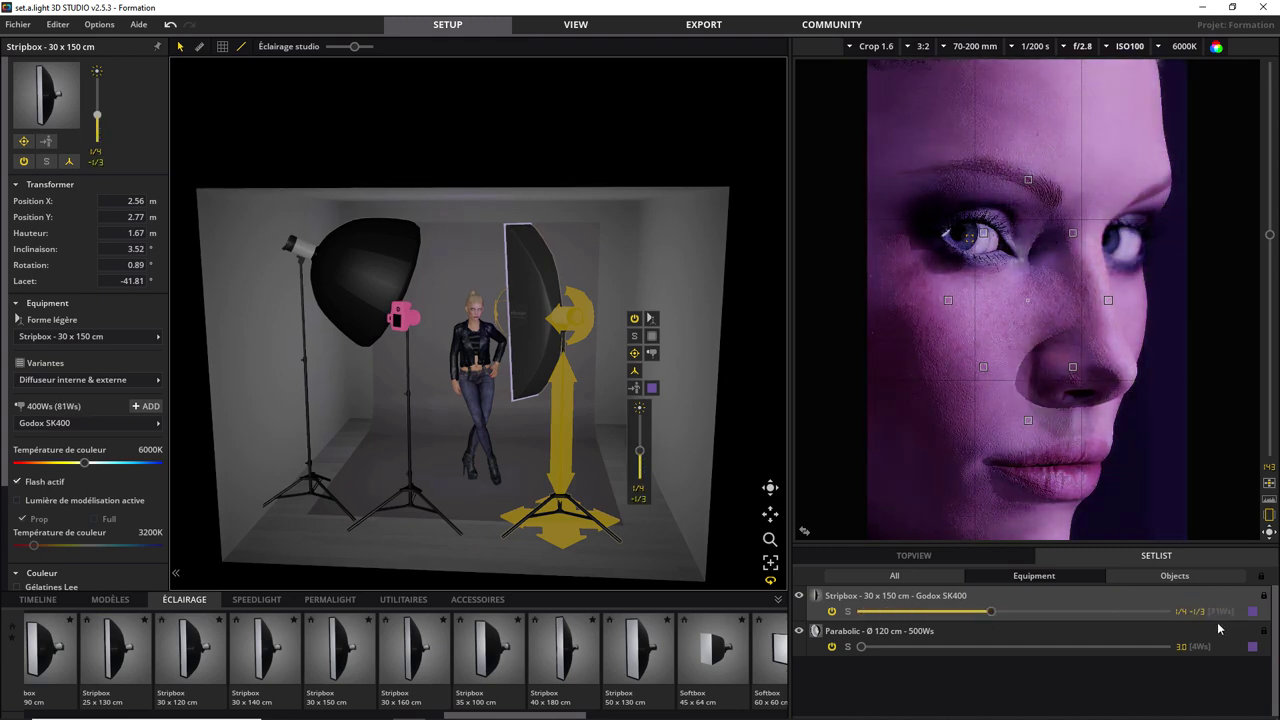
# Step: Give the stripbox the saved pink custom gel colour D17474
pyautogui.click(1252, 611)
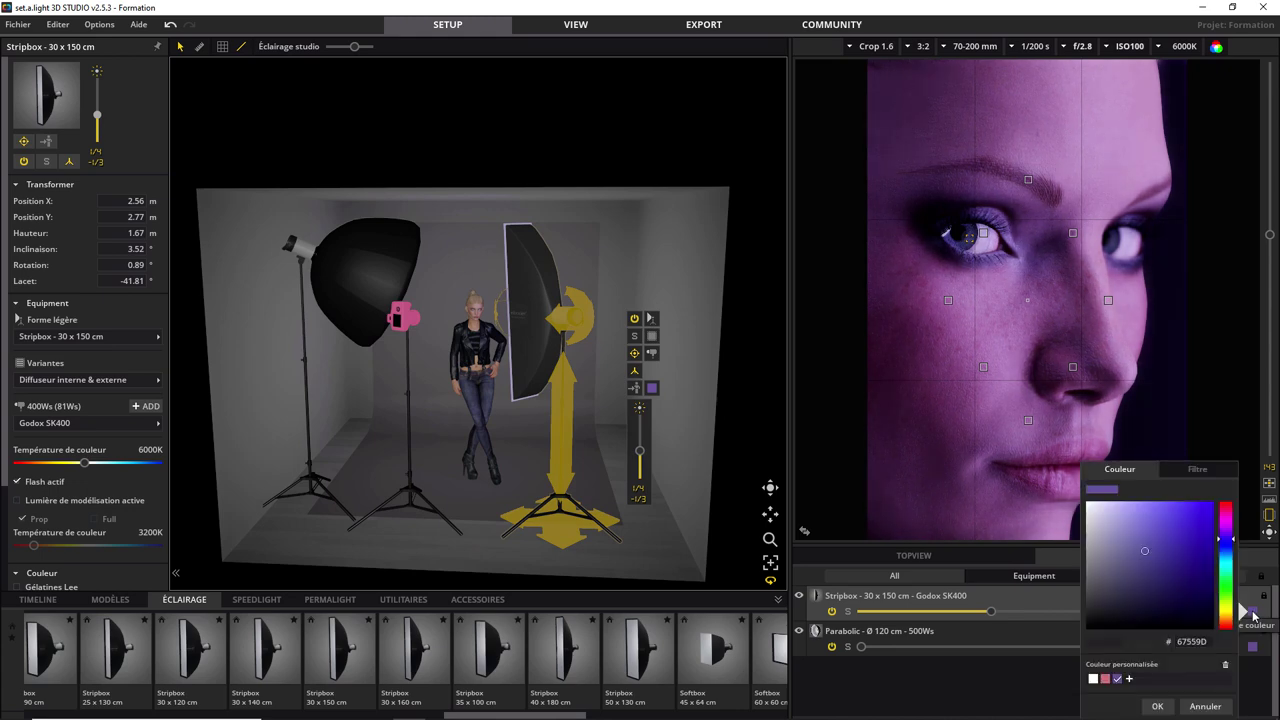
pyautogui.click(1106, 679)
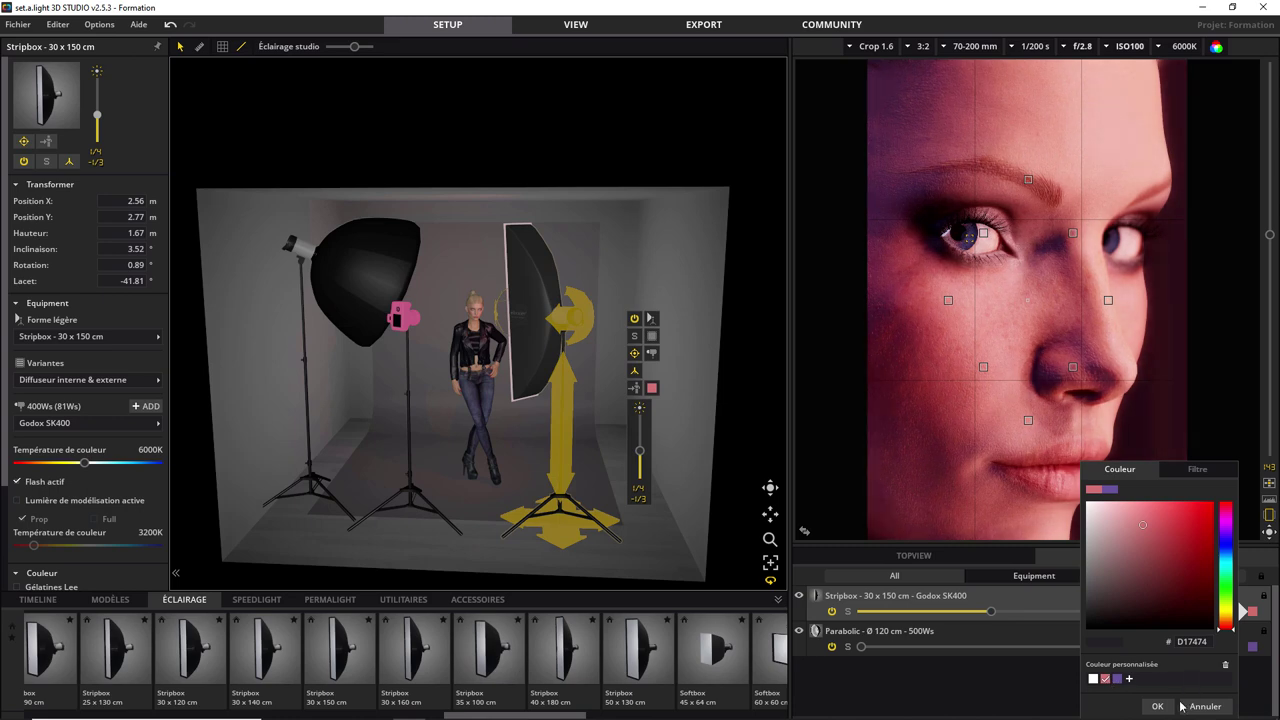
pyautogui.click(1109, 524)
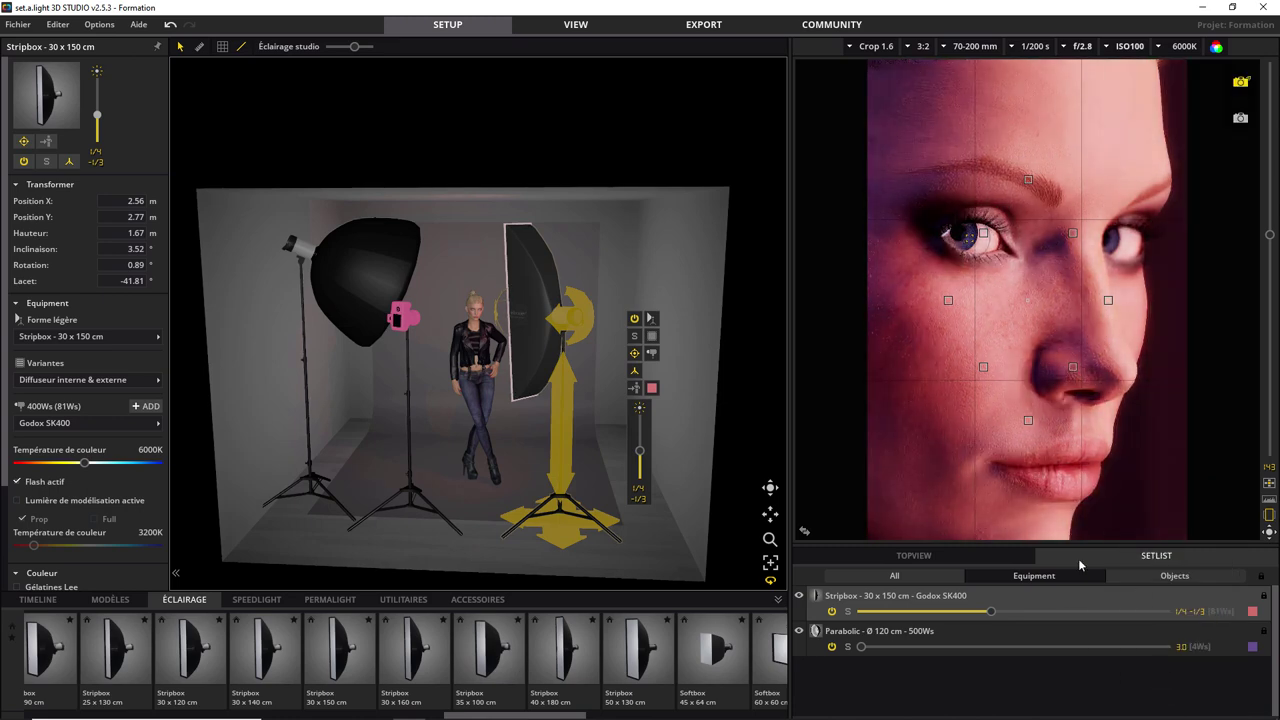